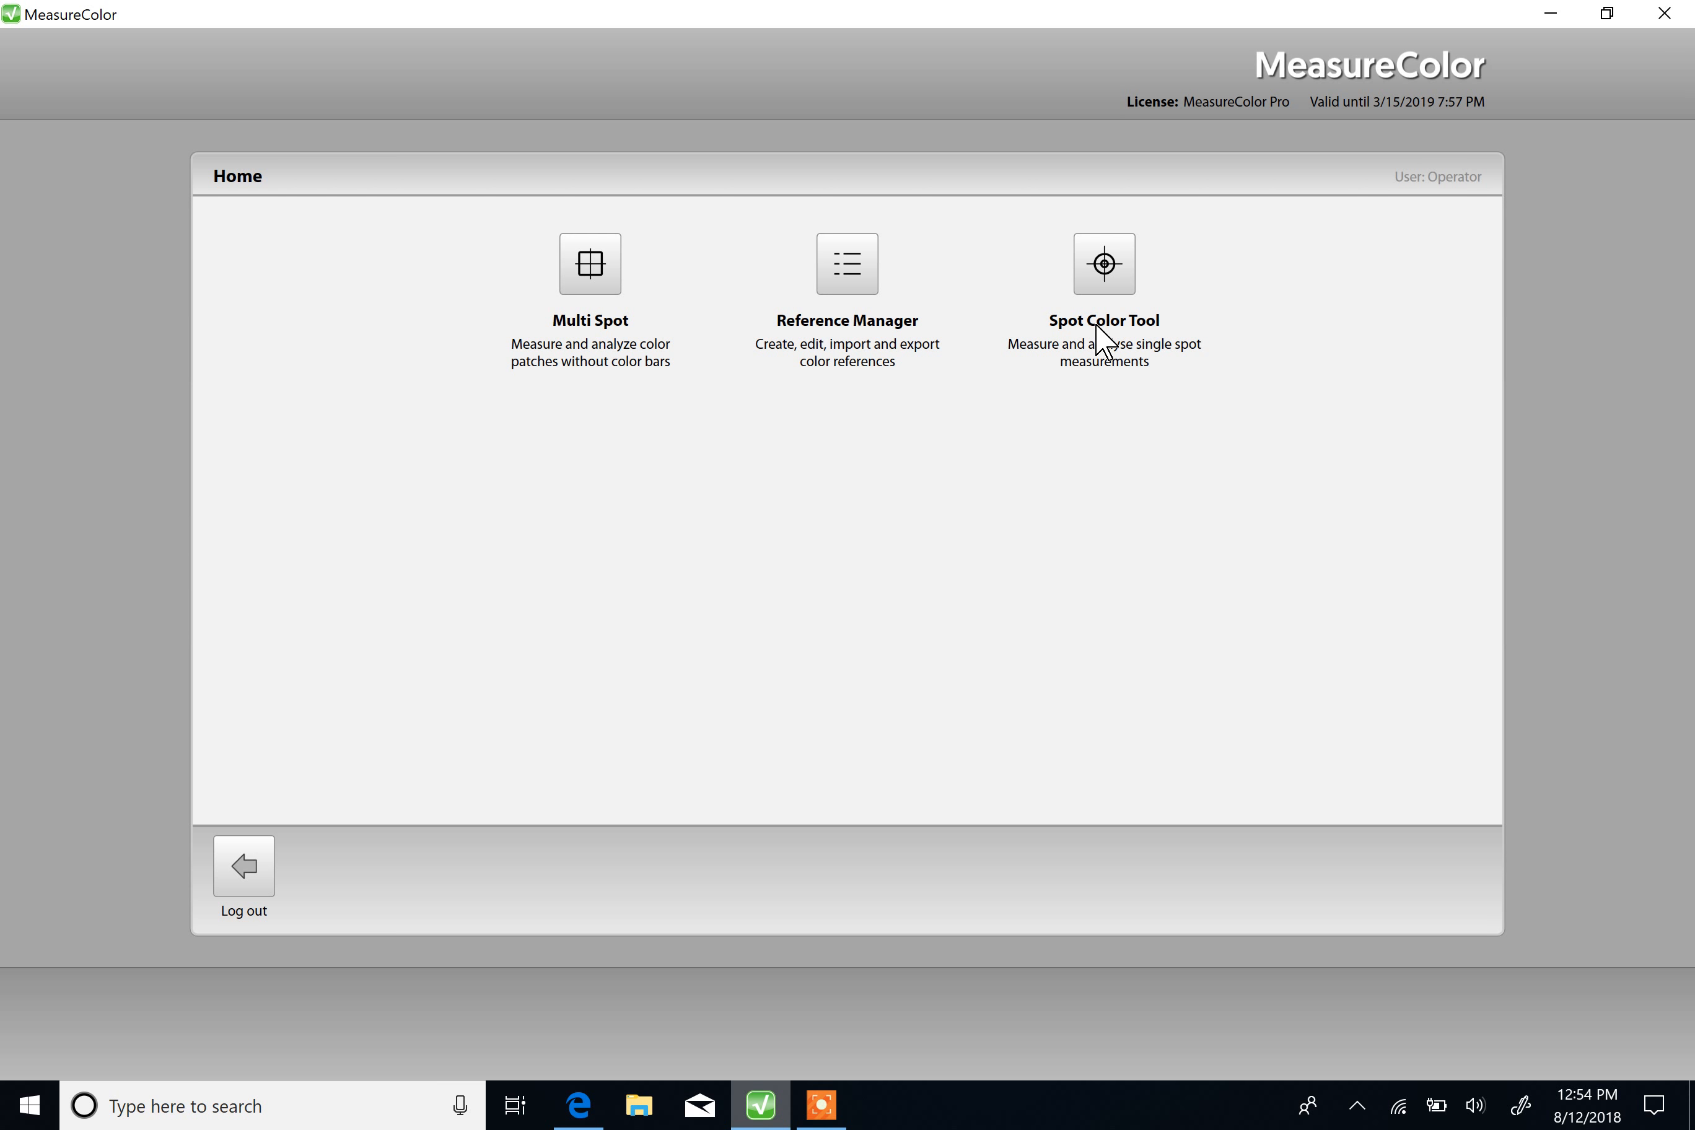
Step: Search the Beloit jobs in Multi Spot by job number, view the Big Customer Box 3 job, and return to the home screen
left_click(588, 291)
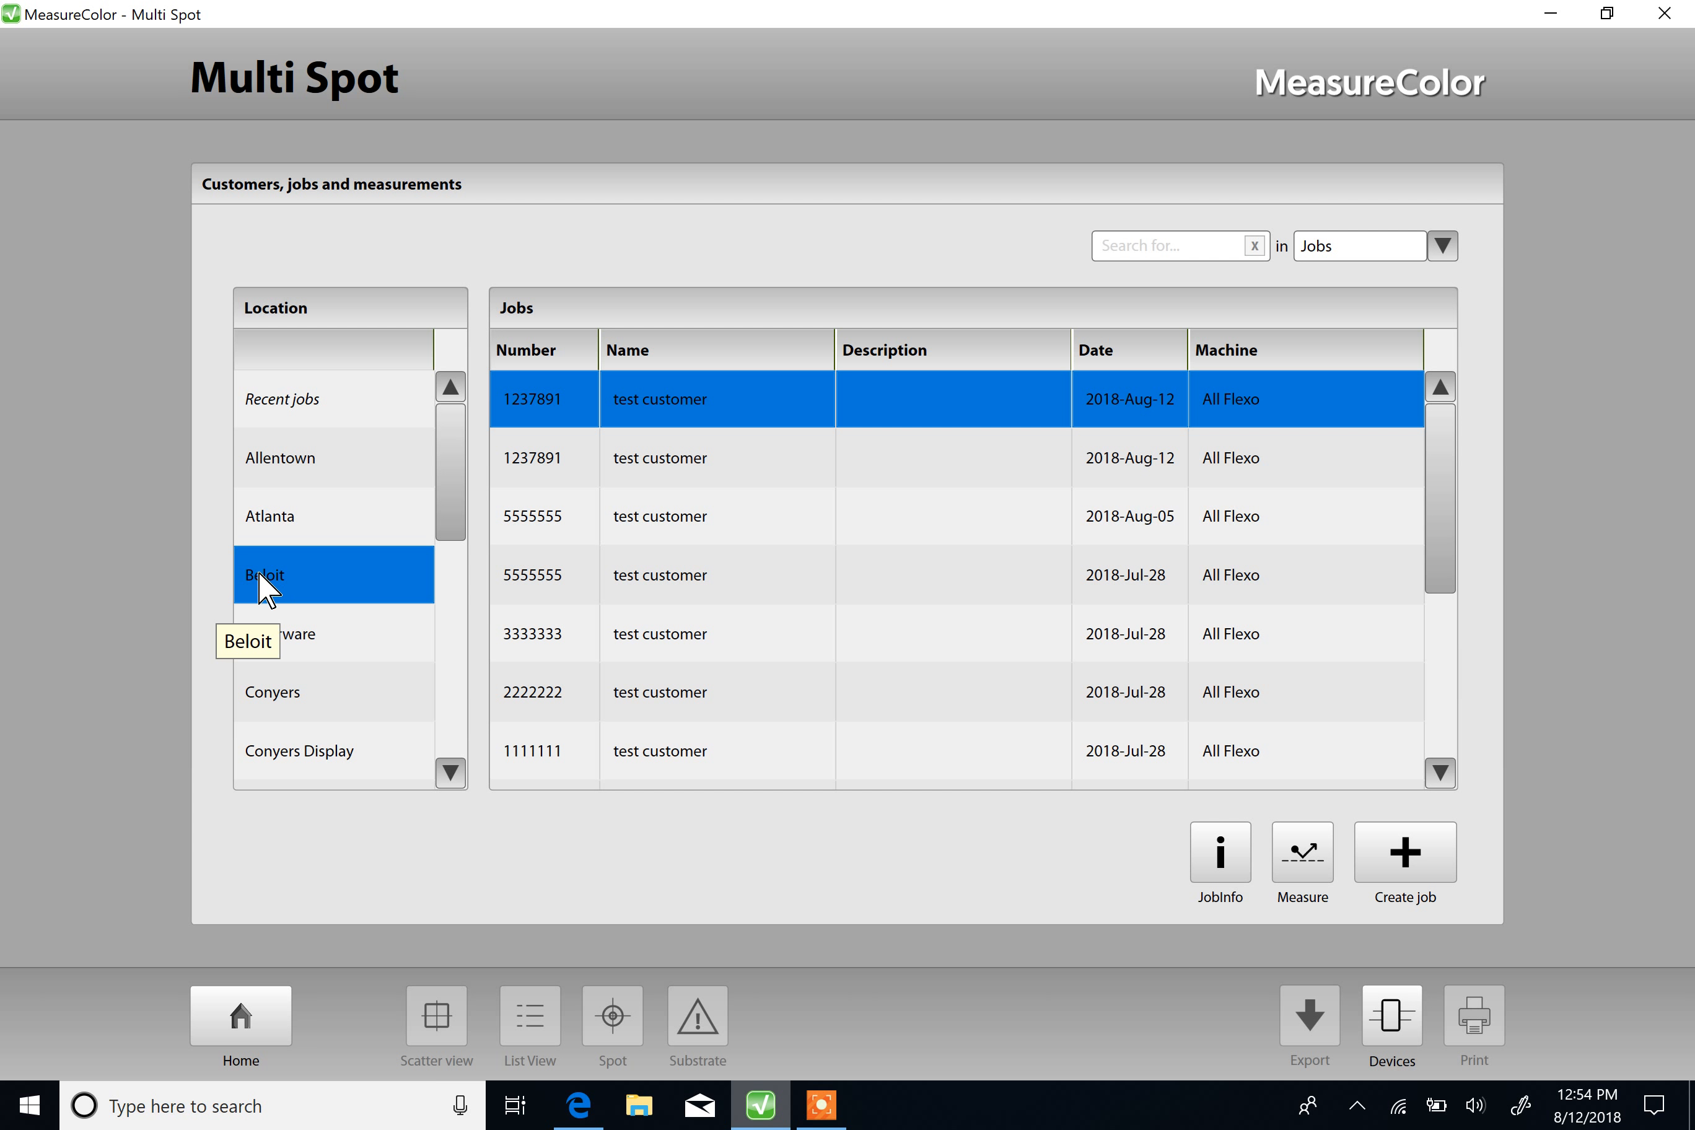
left_click(310, 592)
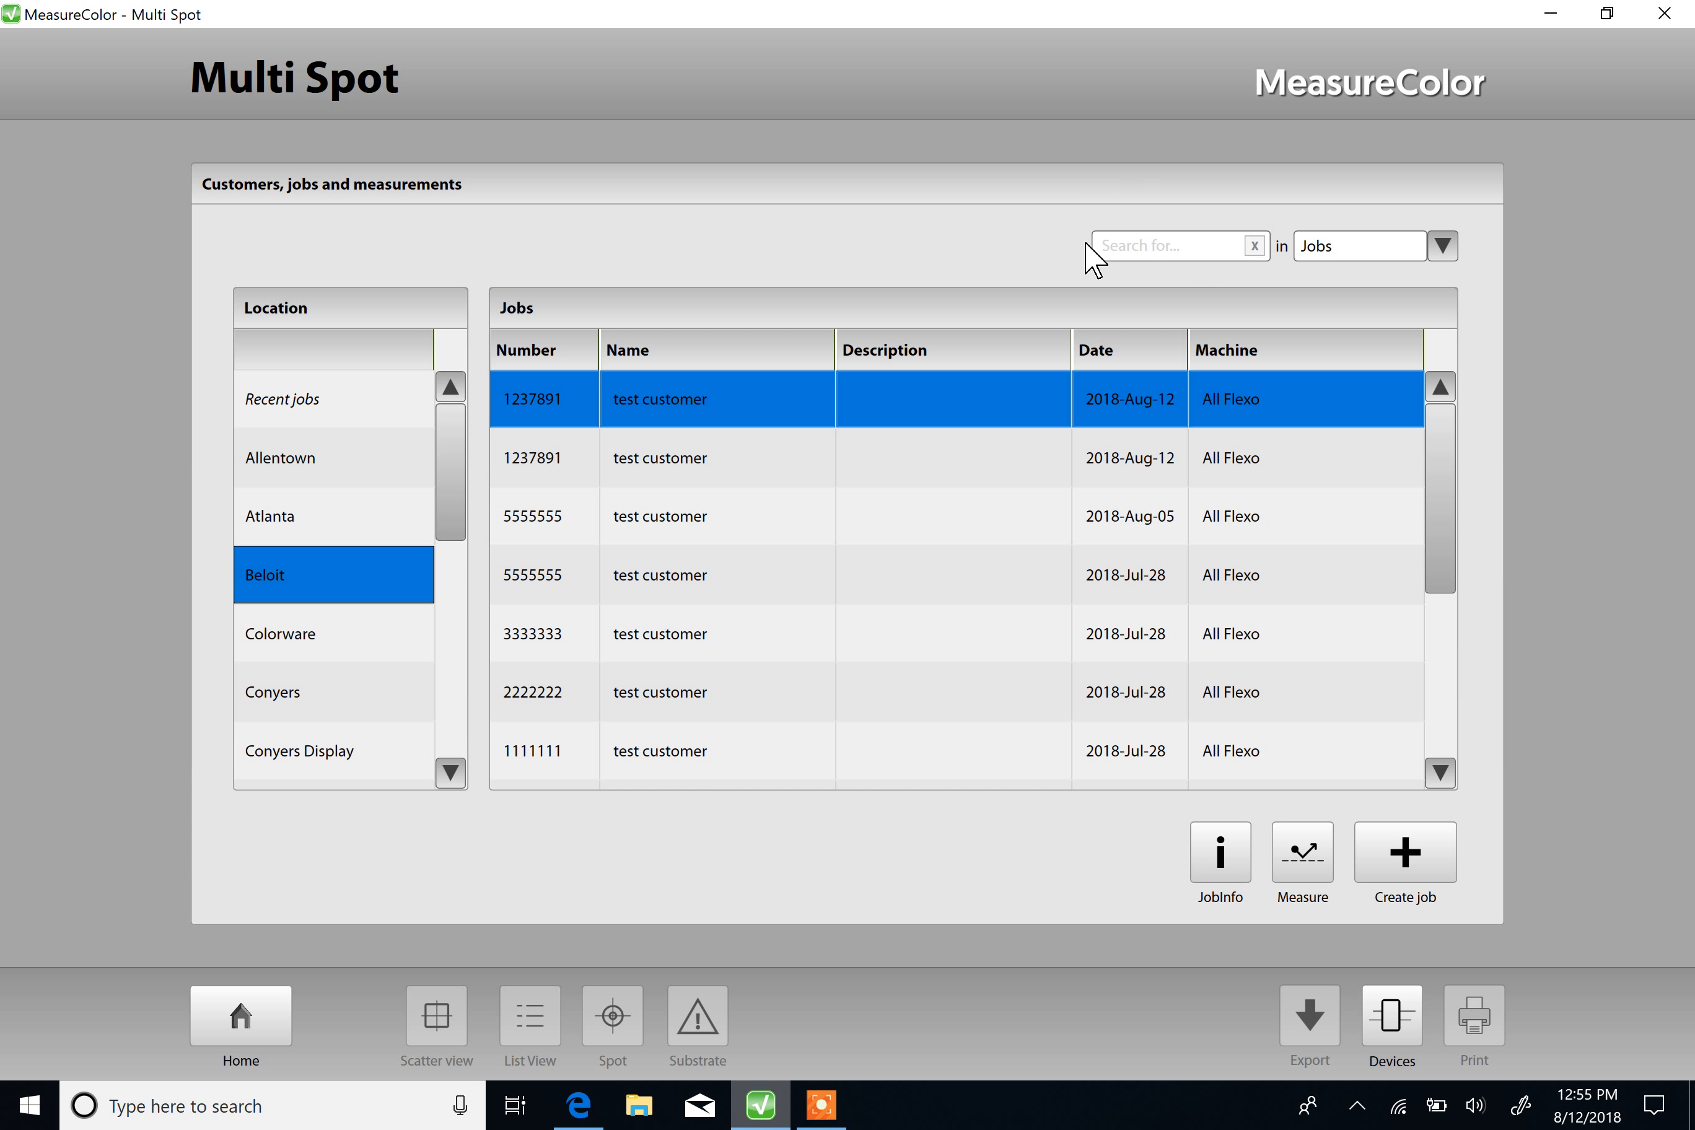
left_click(1155, 239)
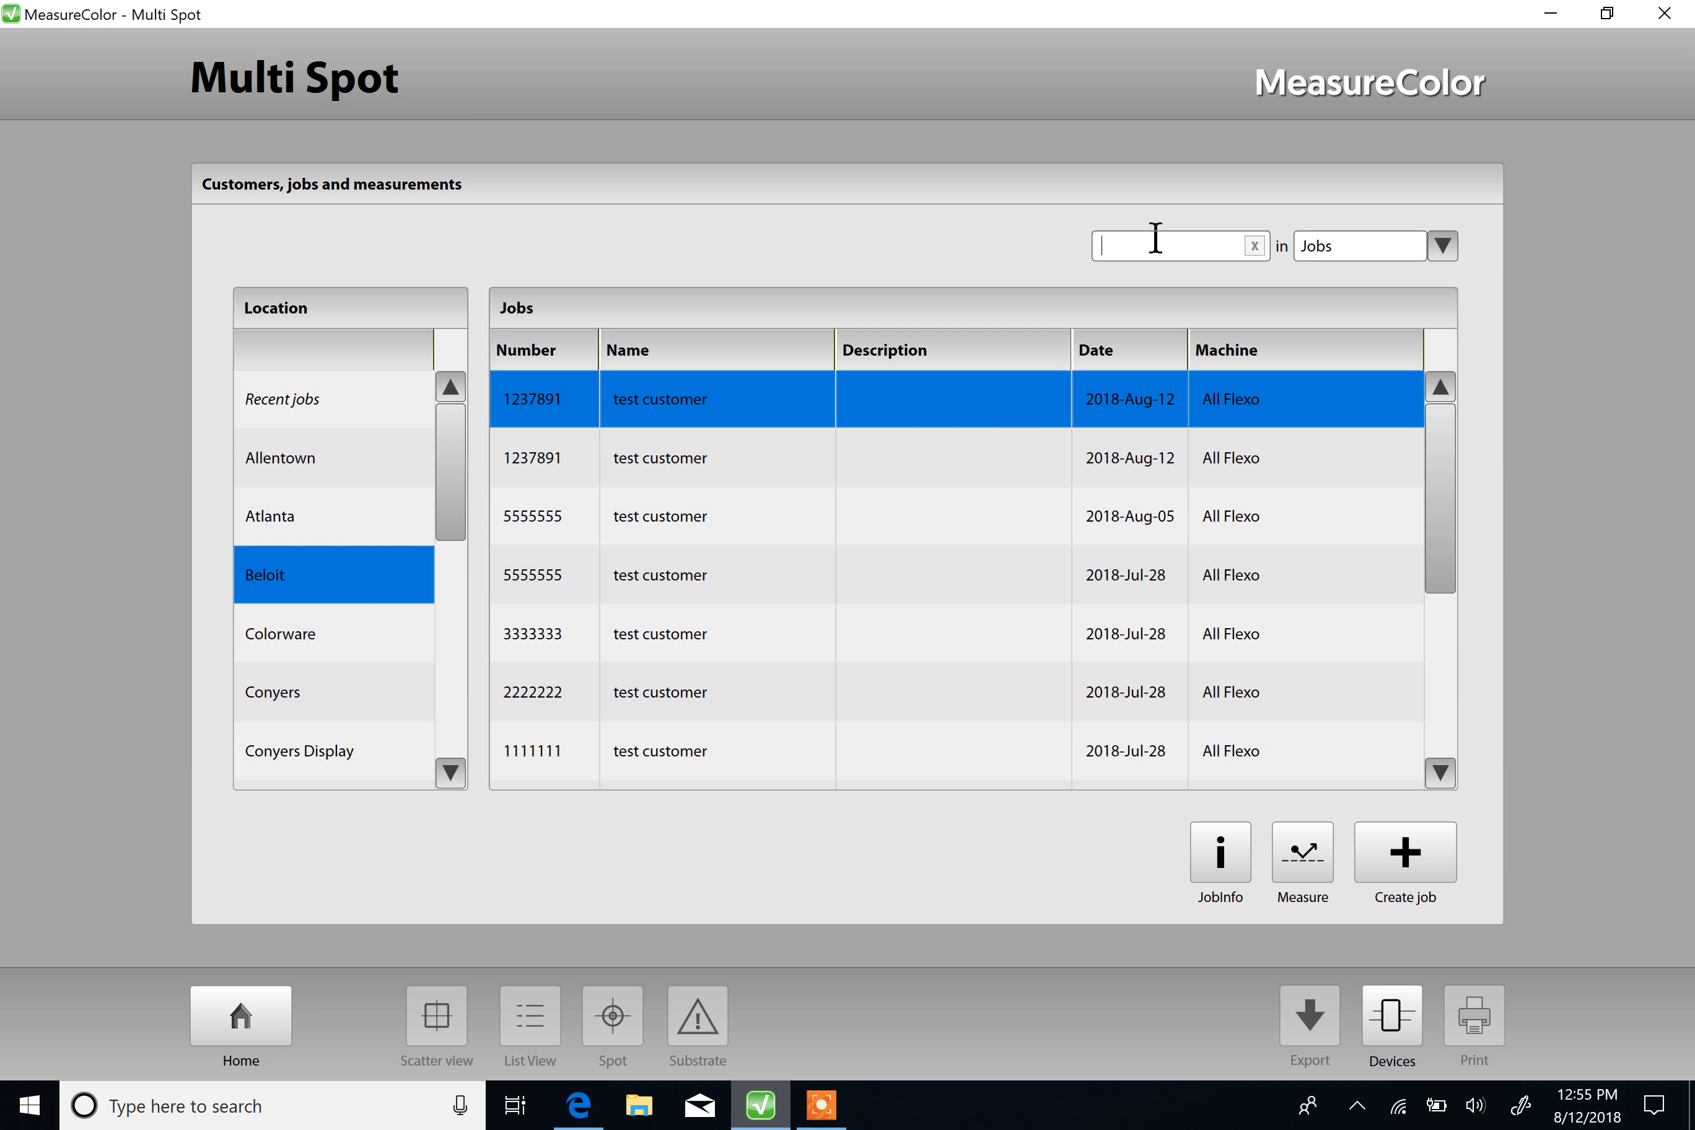
type("1234569")
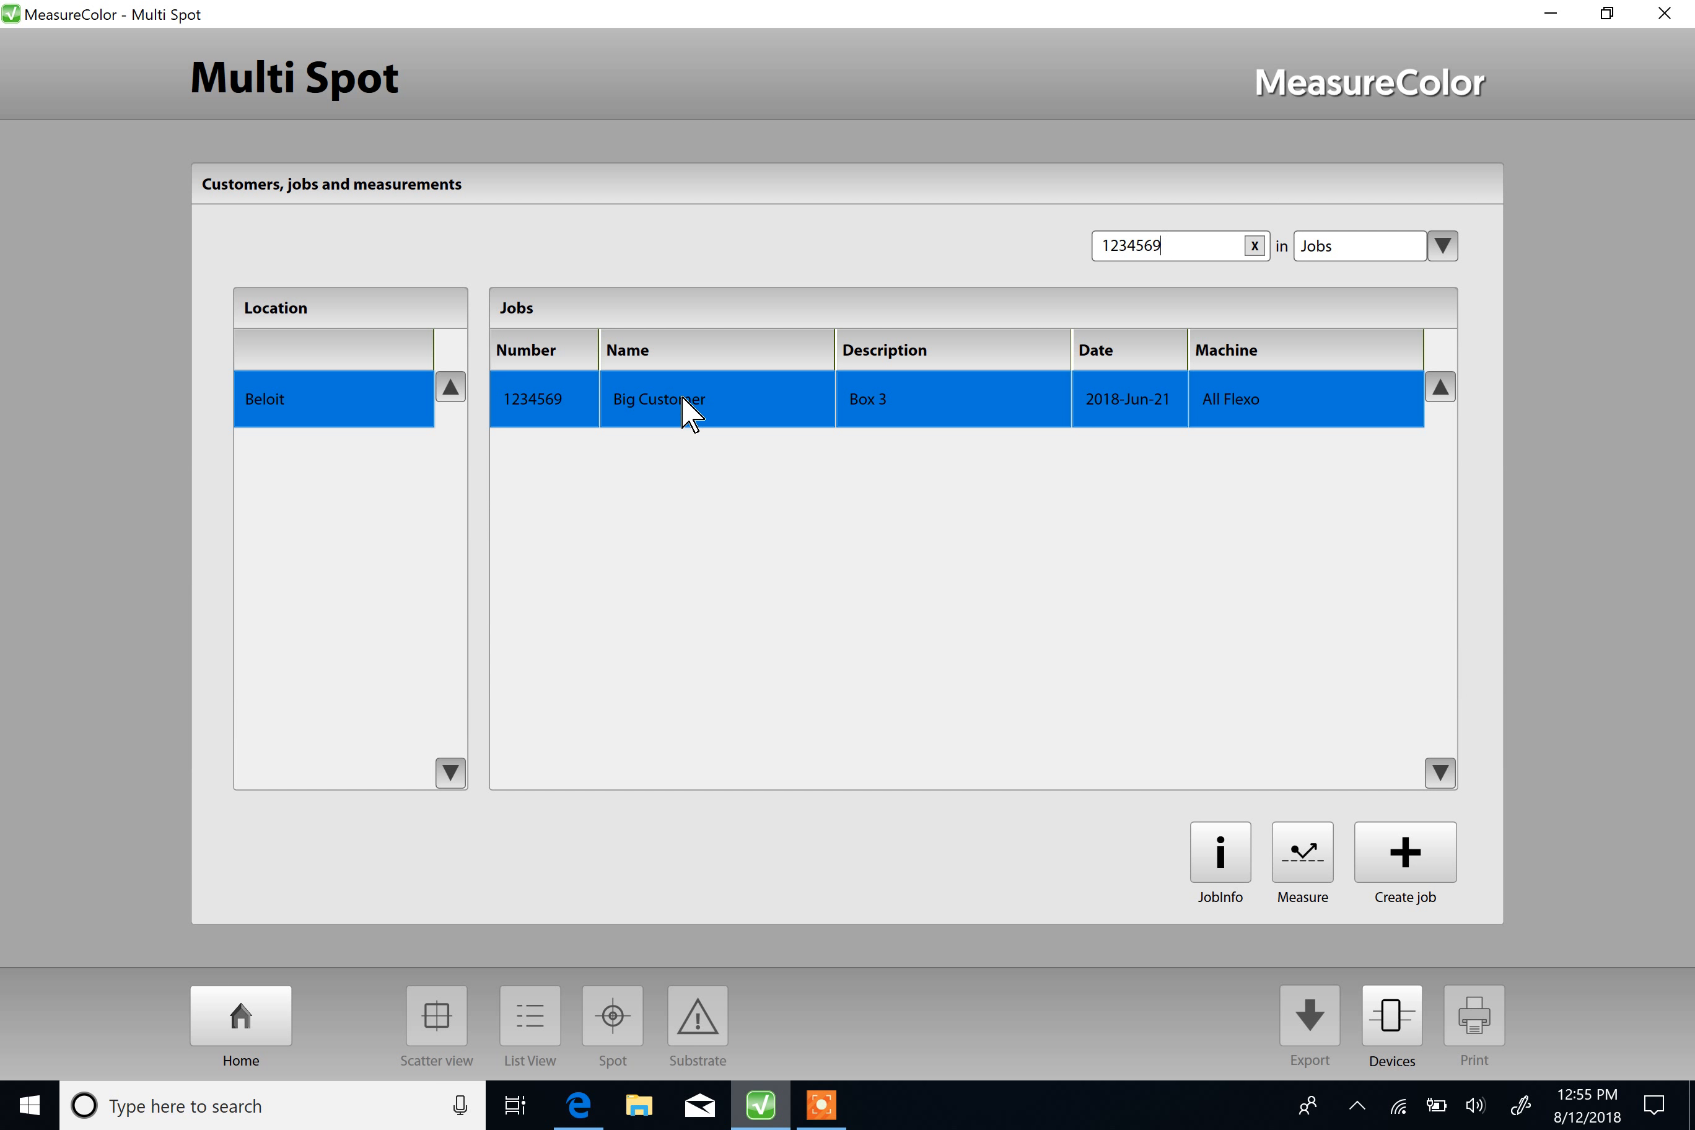
double_click(686, 414)
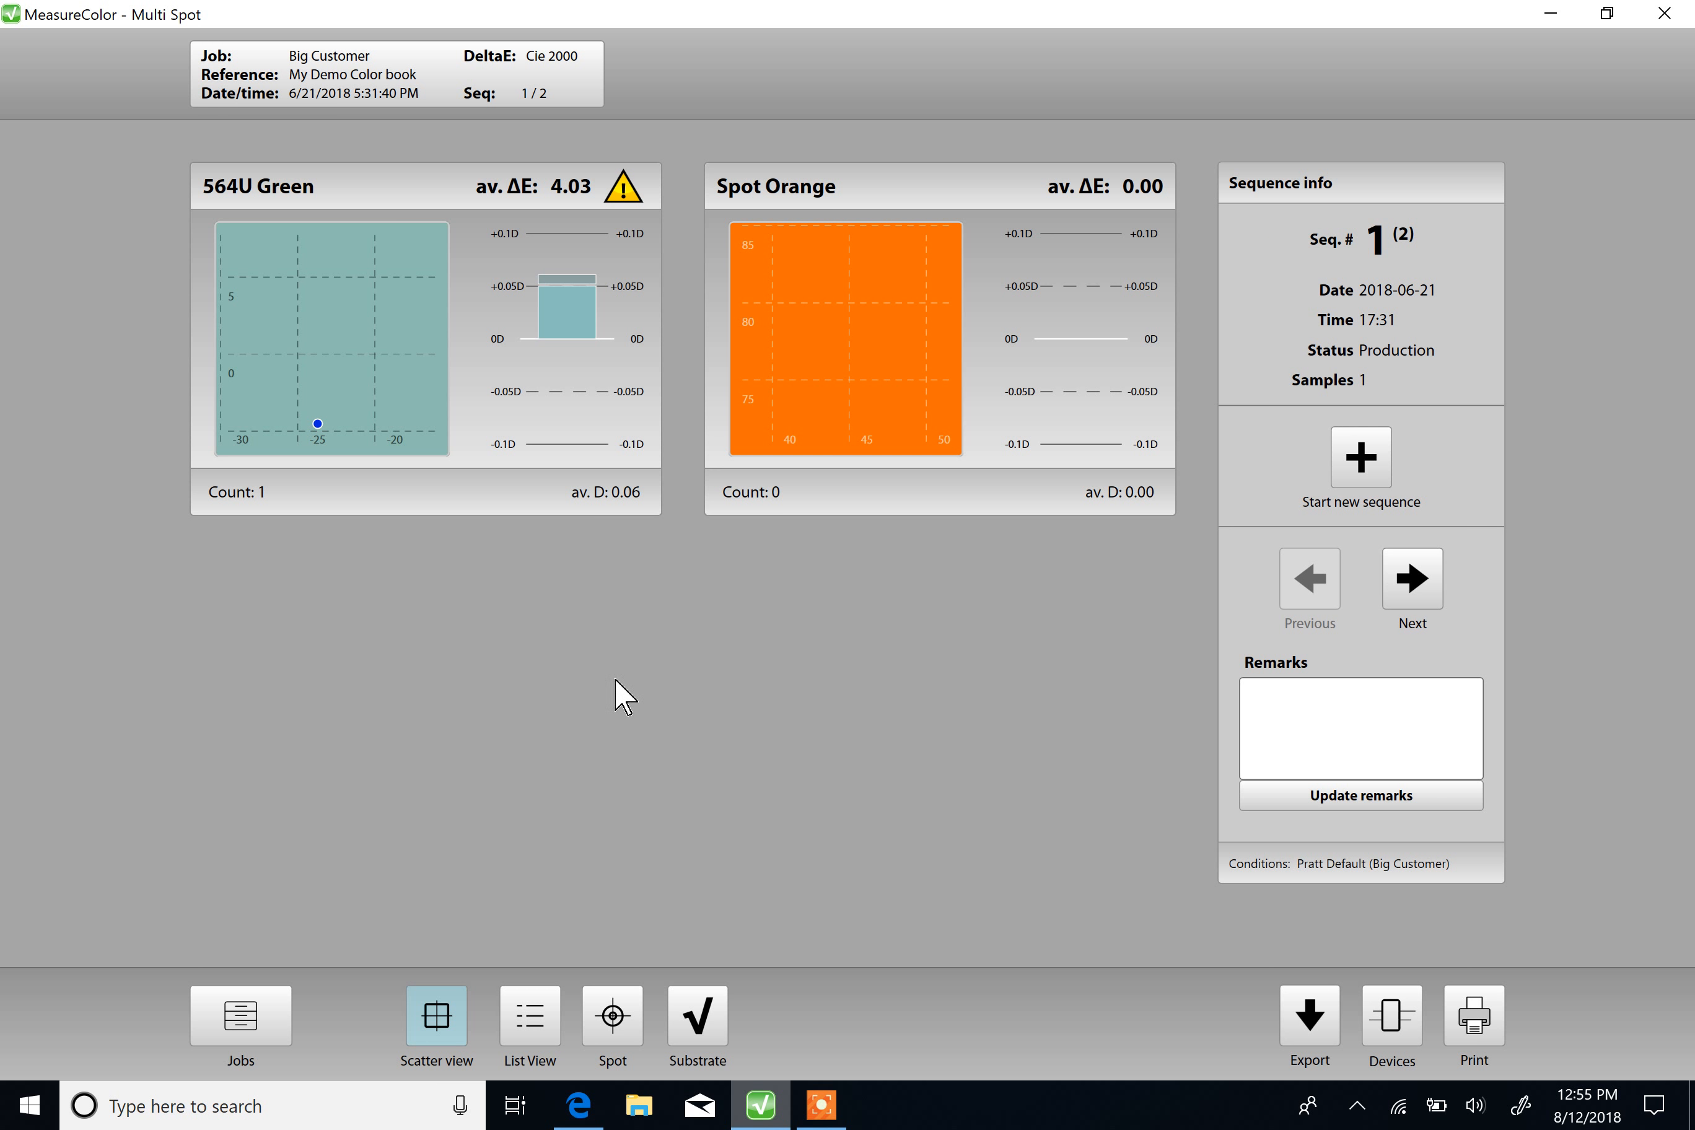
left_click(242, 1002)
left_click(240, 999)
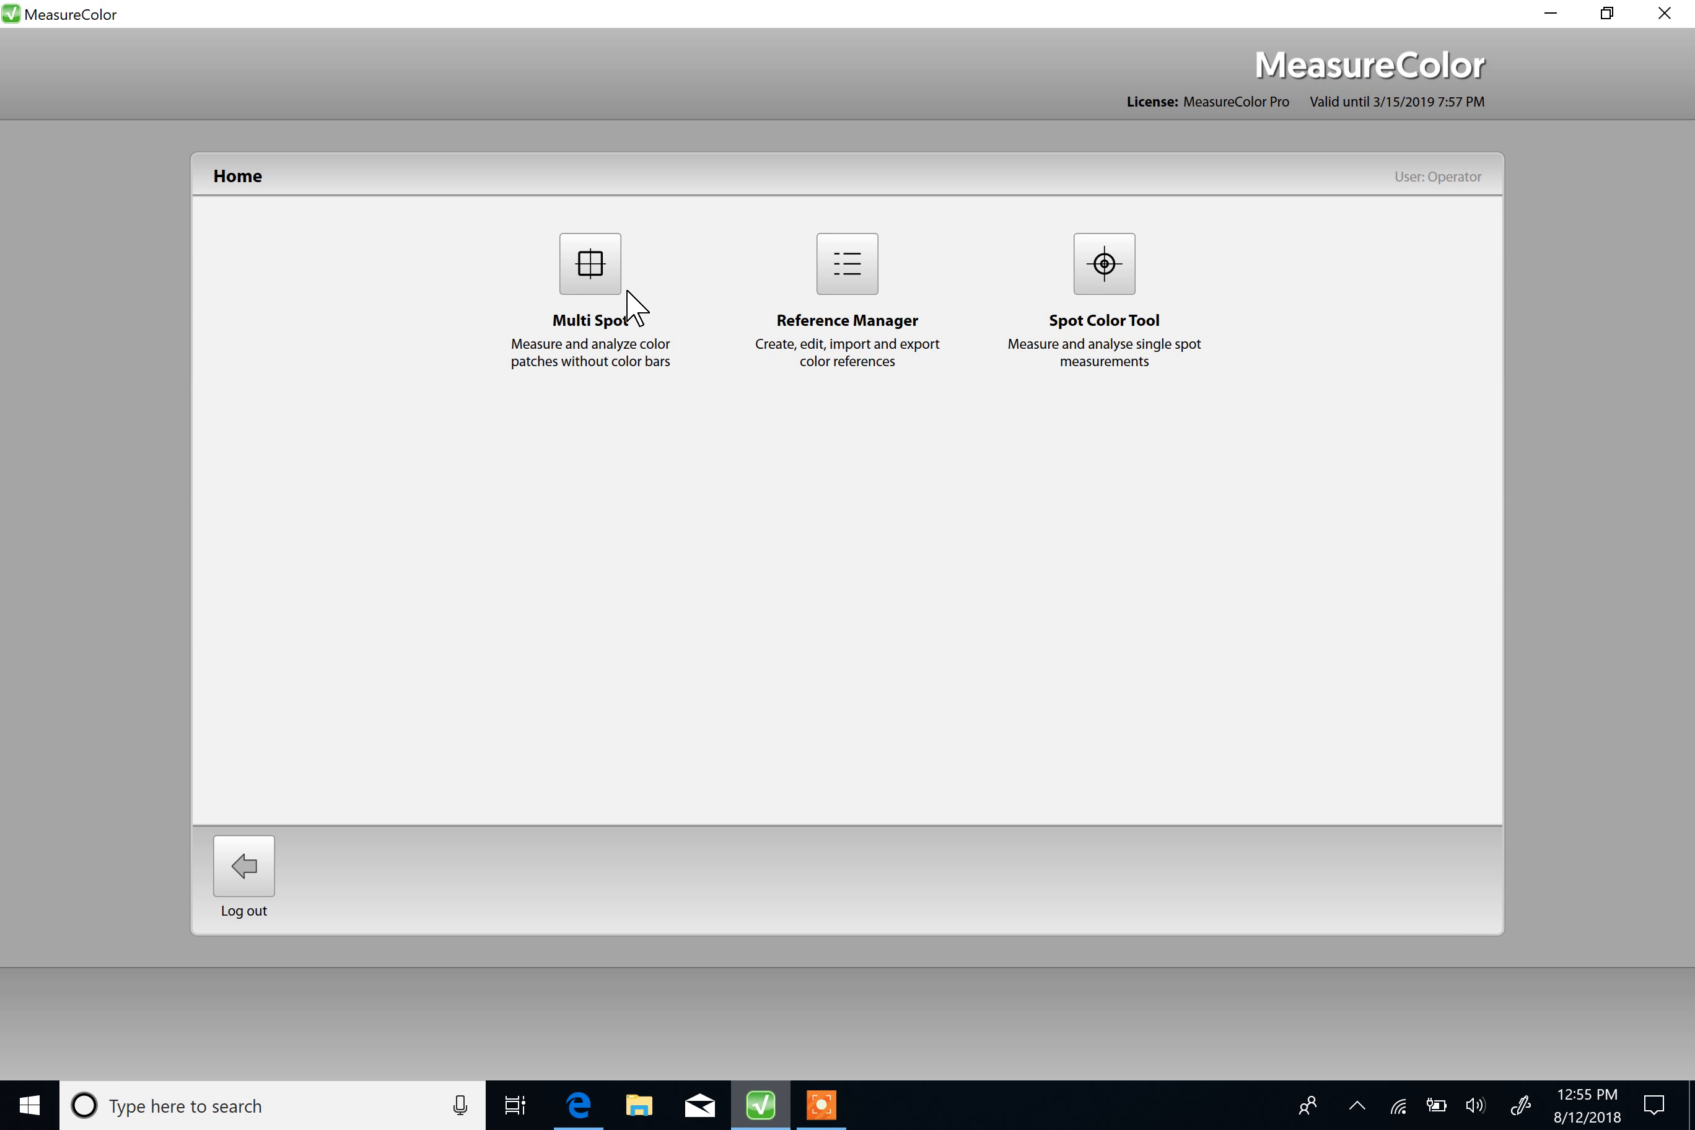
Step: Start a new Multi Spot job for Beloit named "test customer" on the All Flexo machine, using the Pratt Default preset
left_click(597, 281)
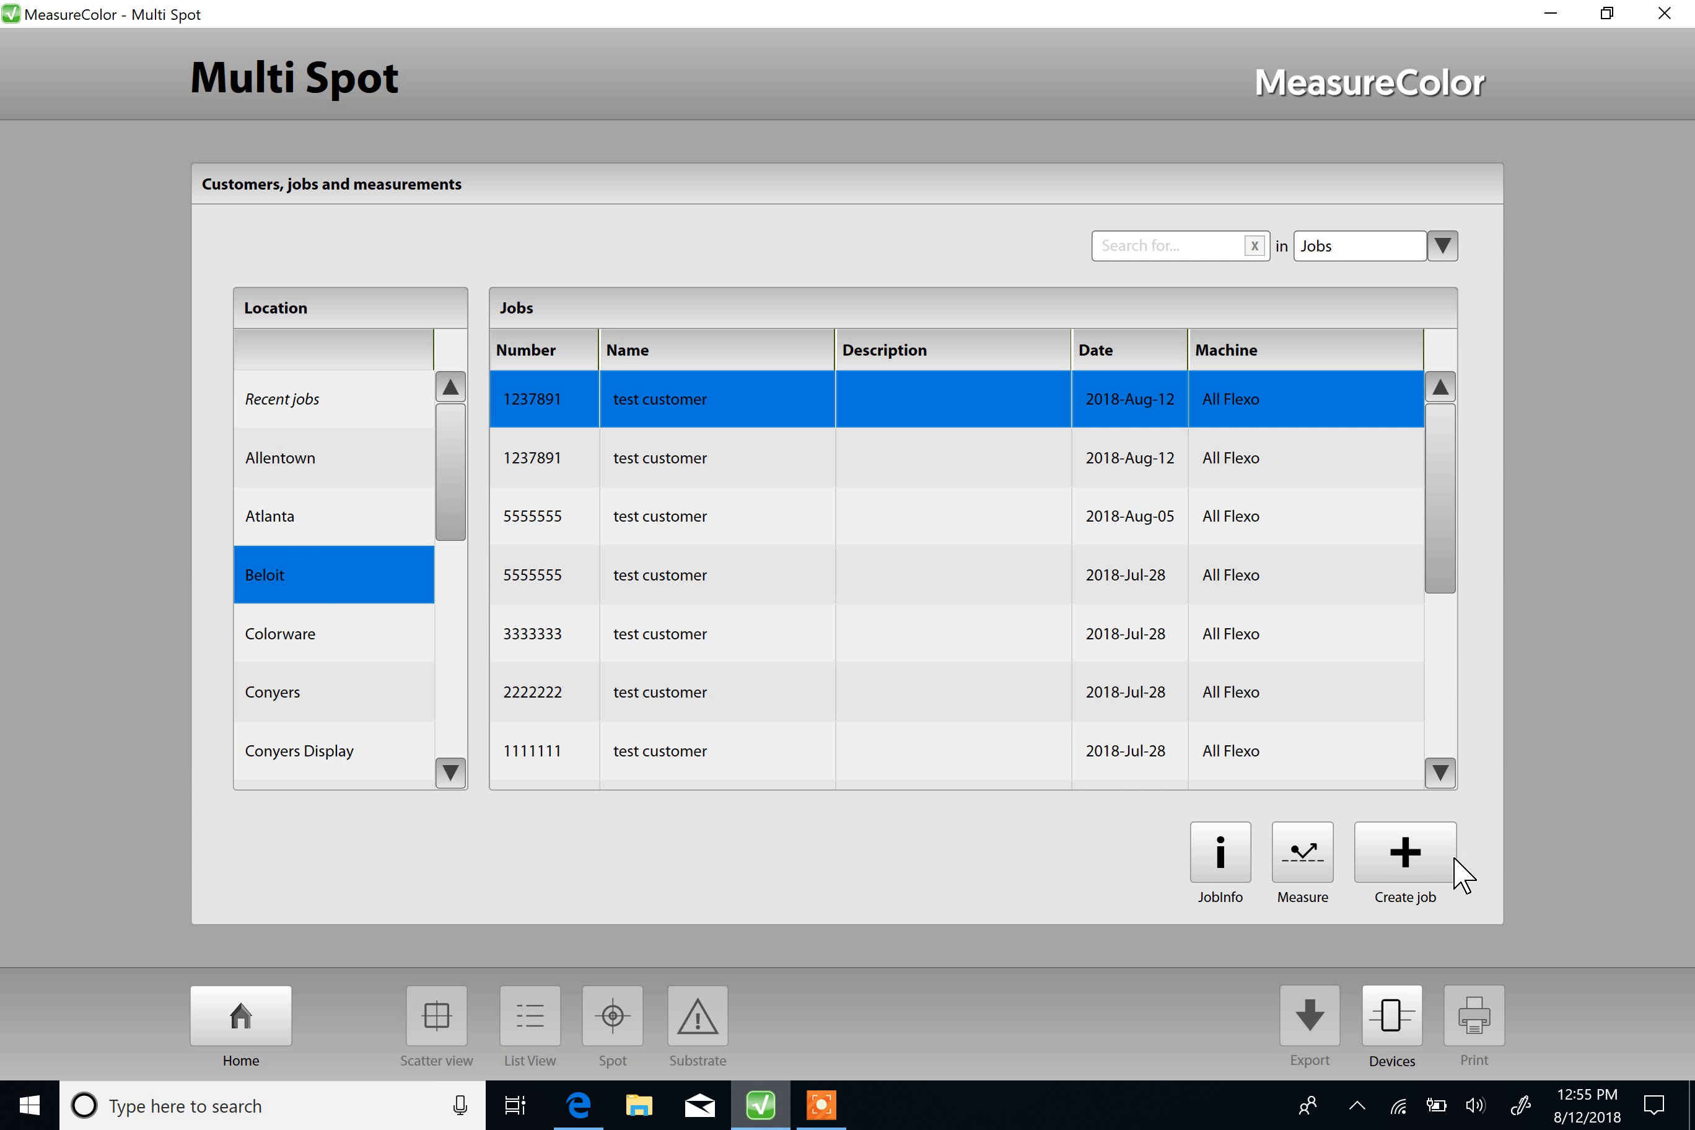
left_click(1407, 873)
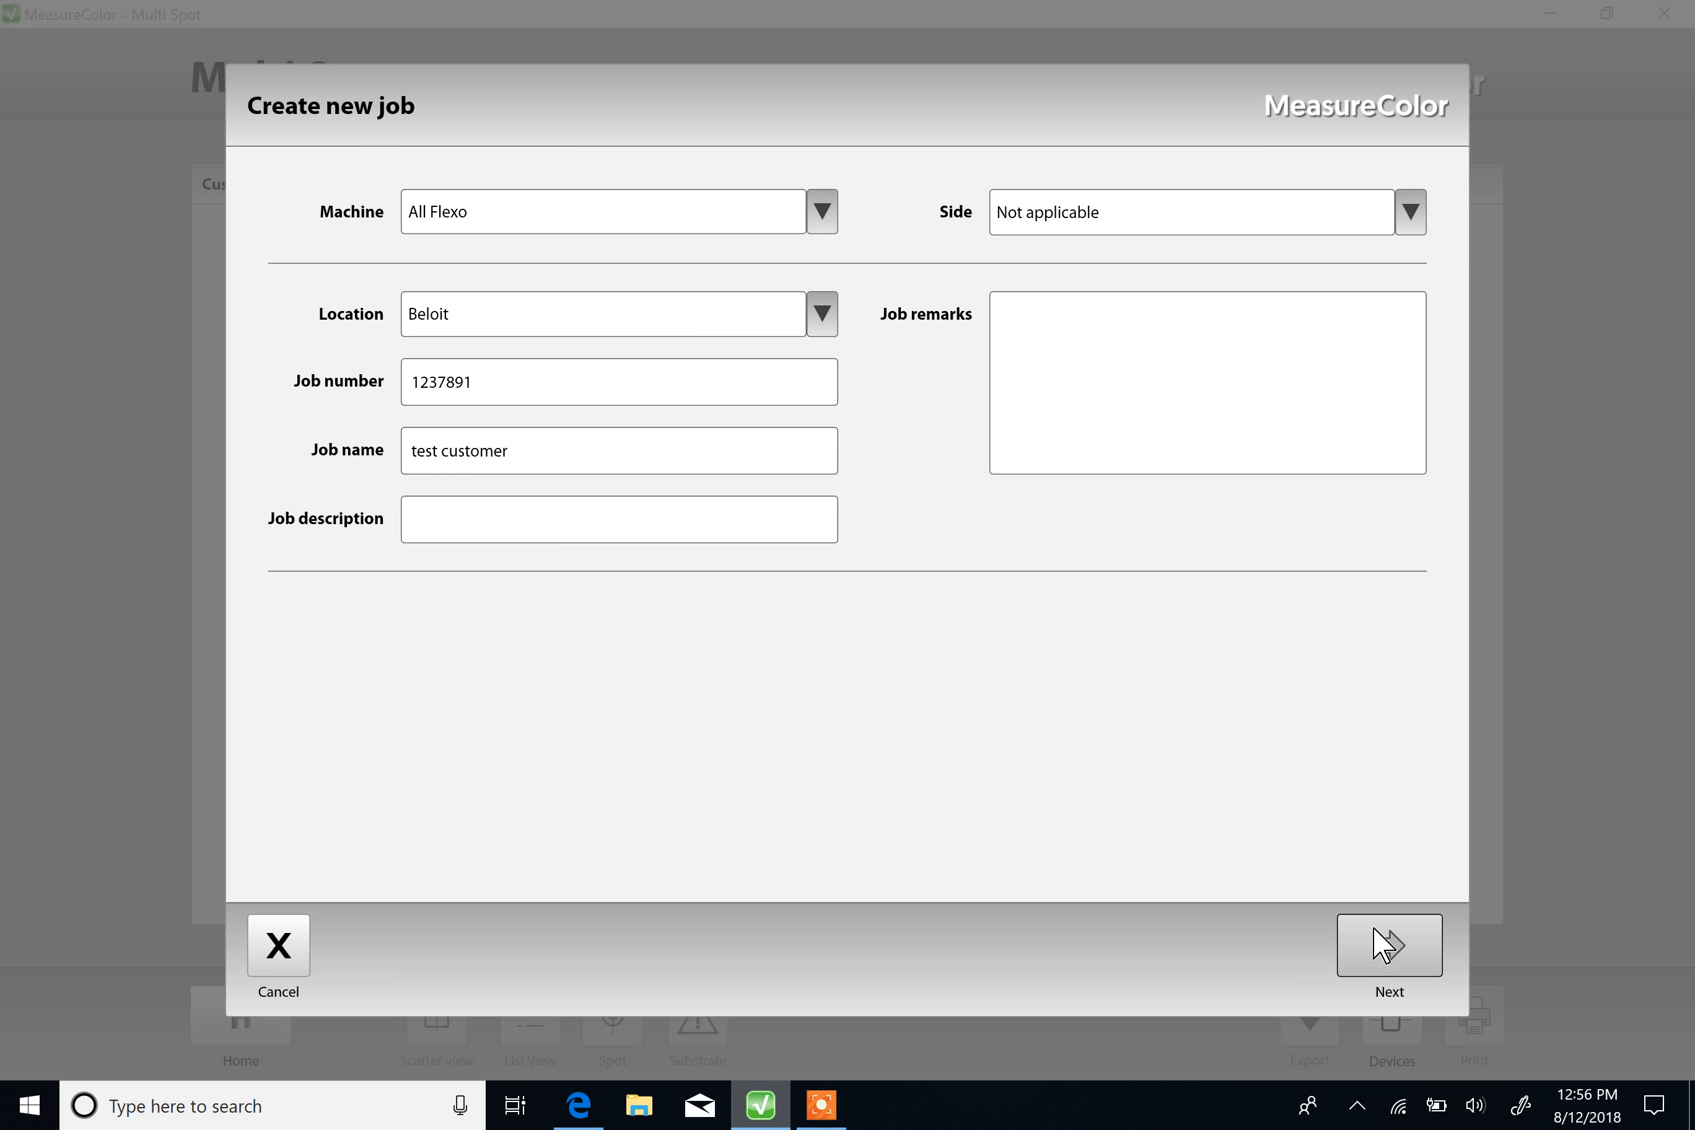
left_click(1386, 948)
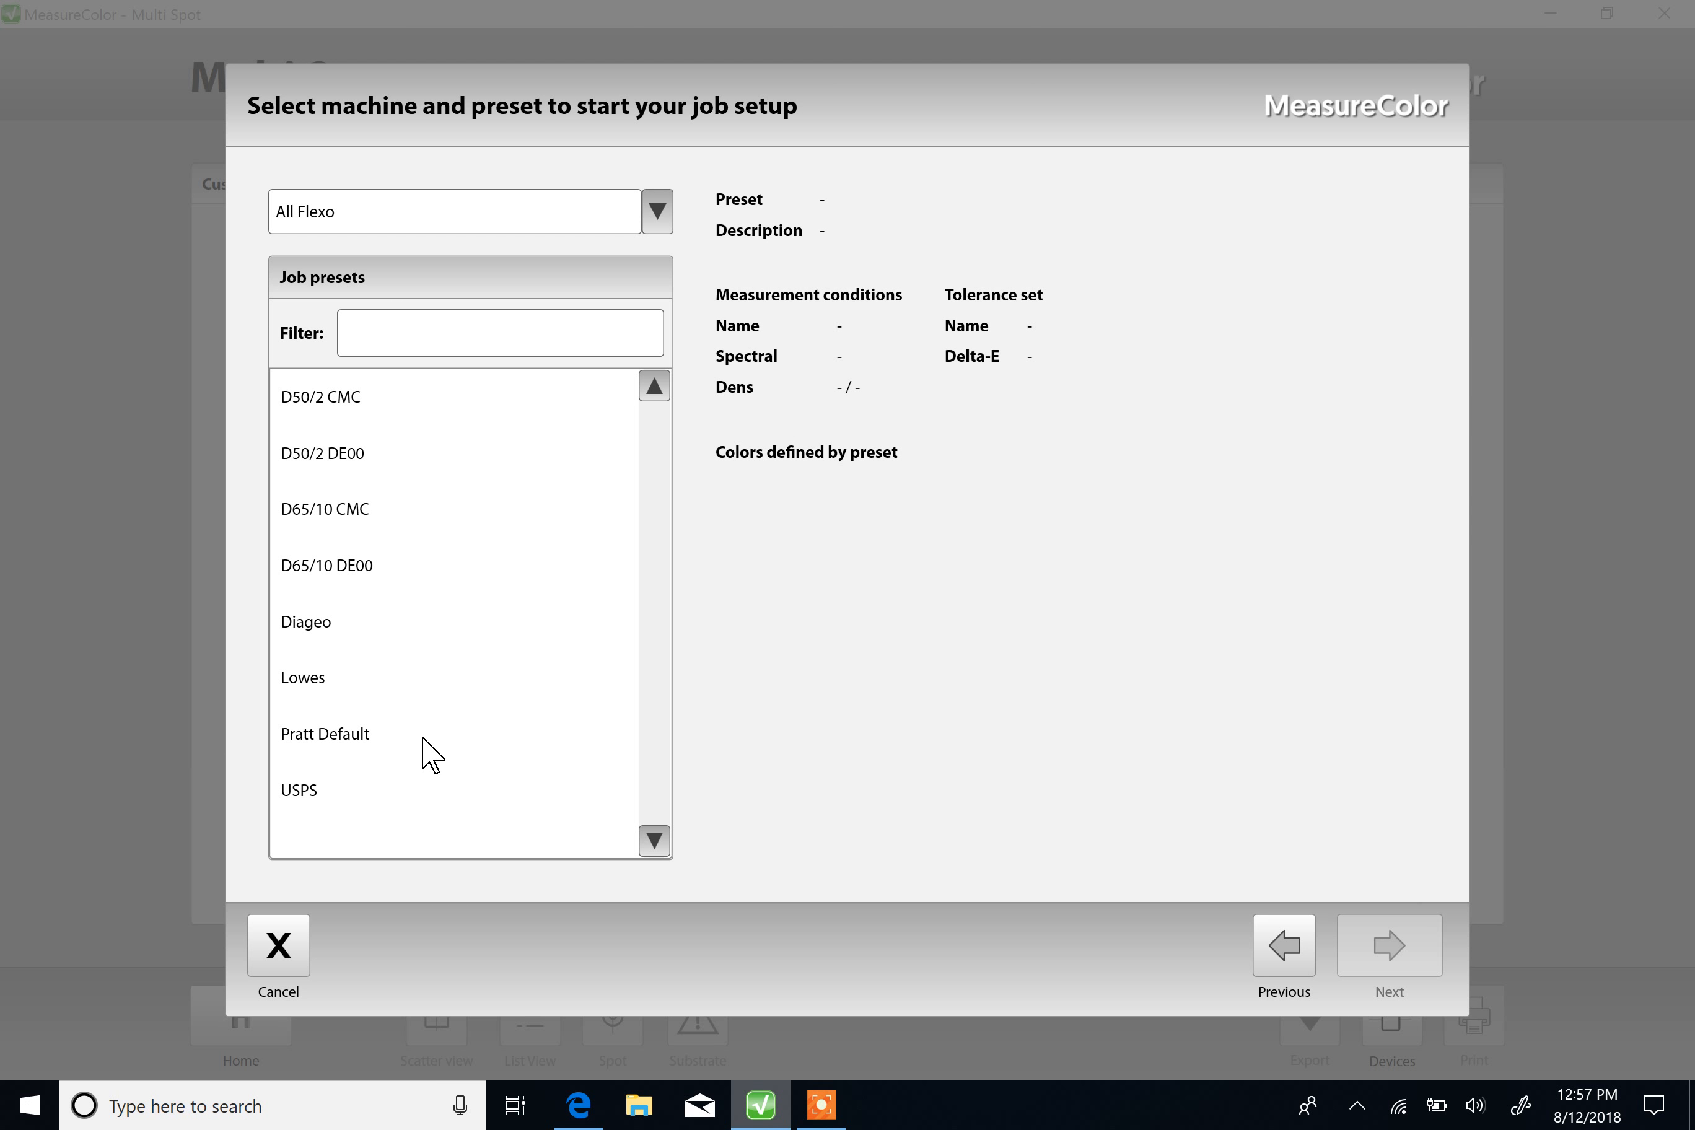
left_click(358, 738)
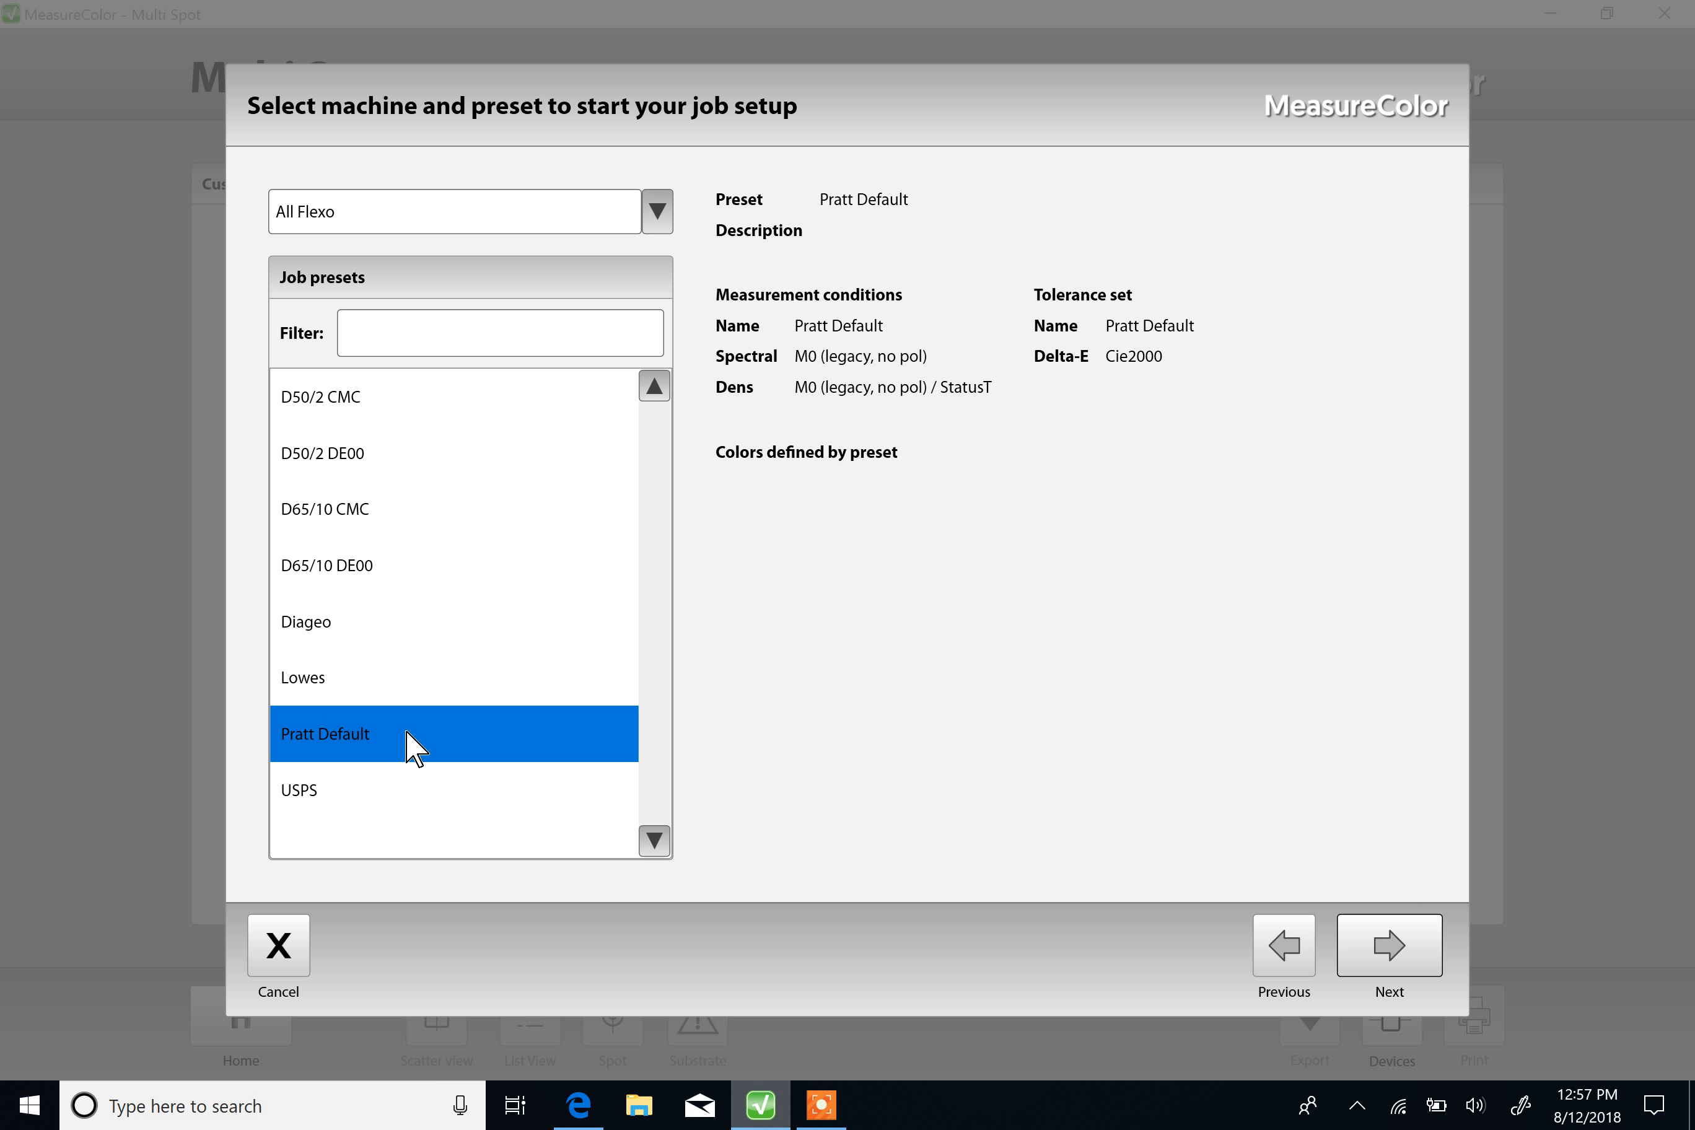
left_click(1386, 960)
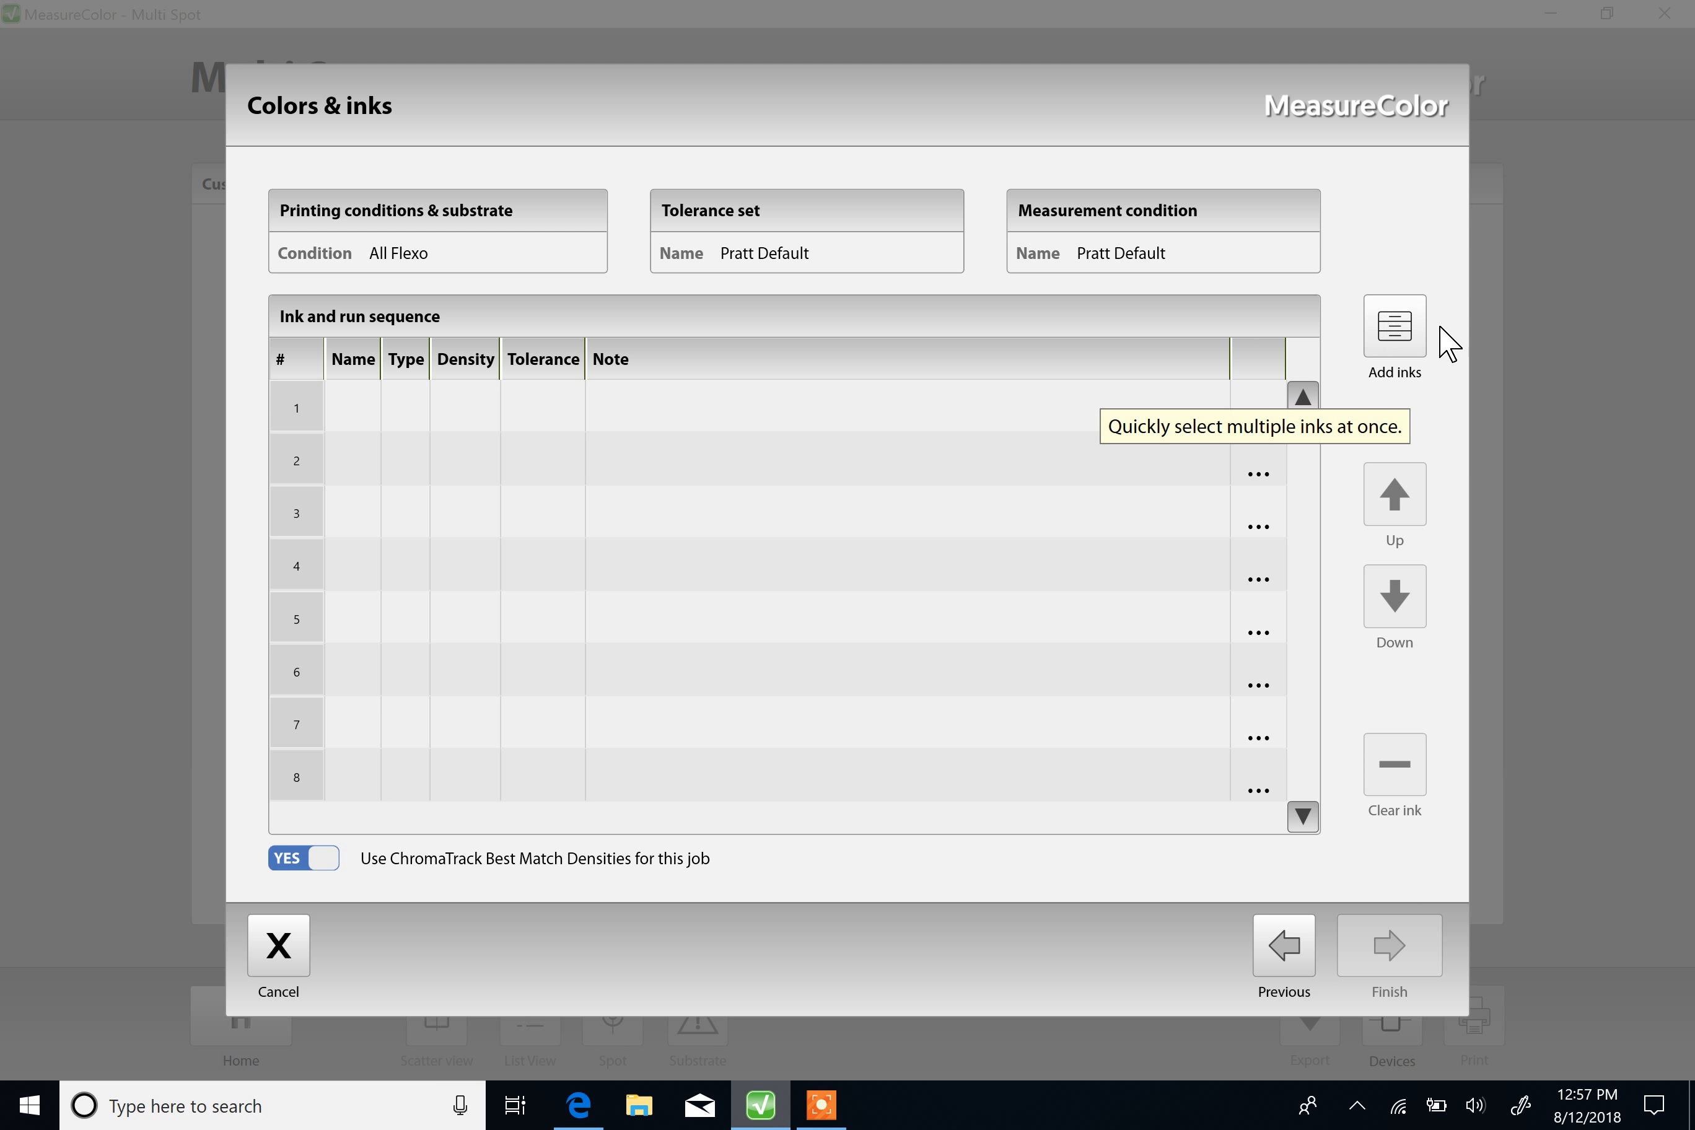
Step: Add the Test Black, Test Blue and Test Green inks from the Beloit reference to the job's ink selection
left_click(1395, 343)
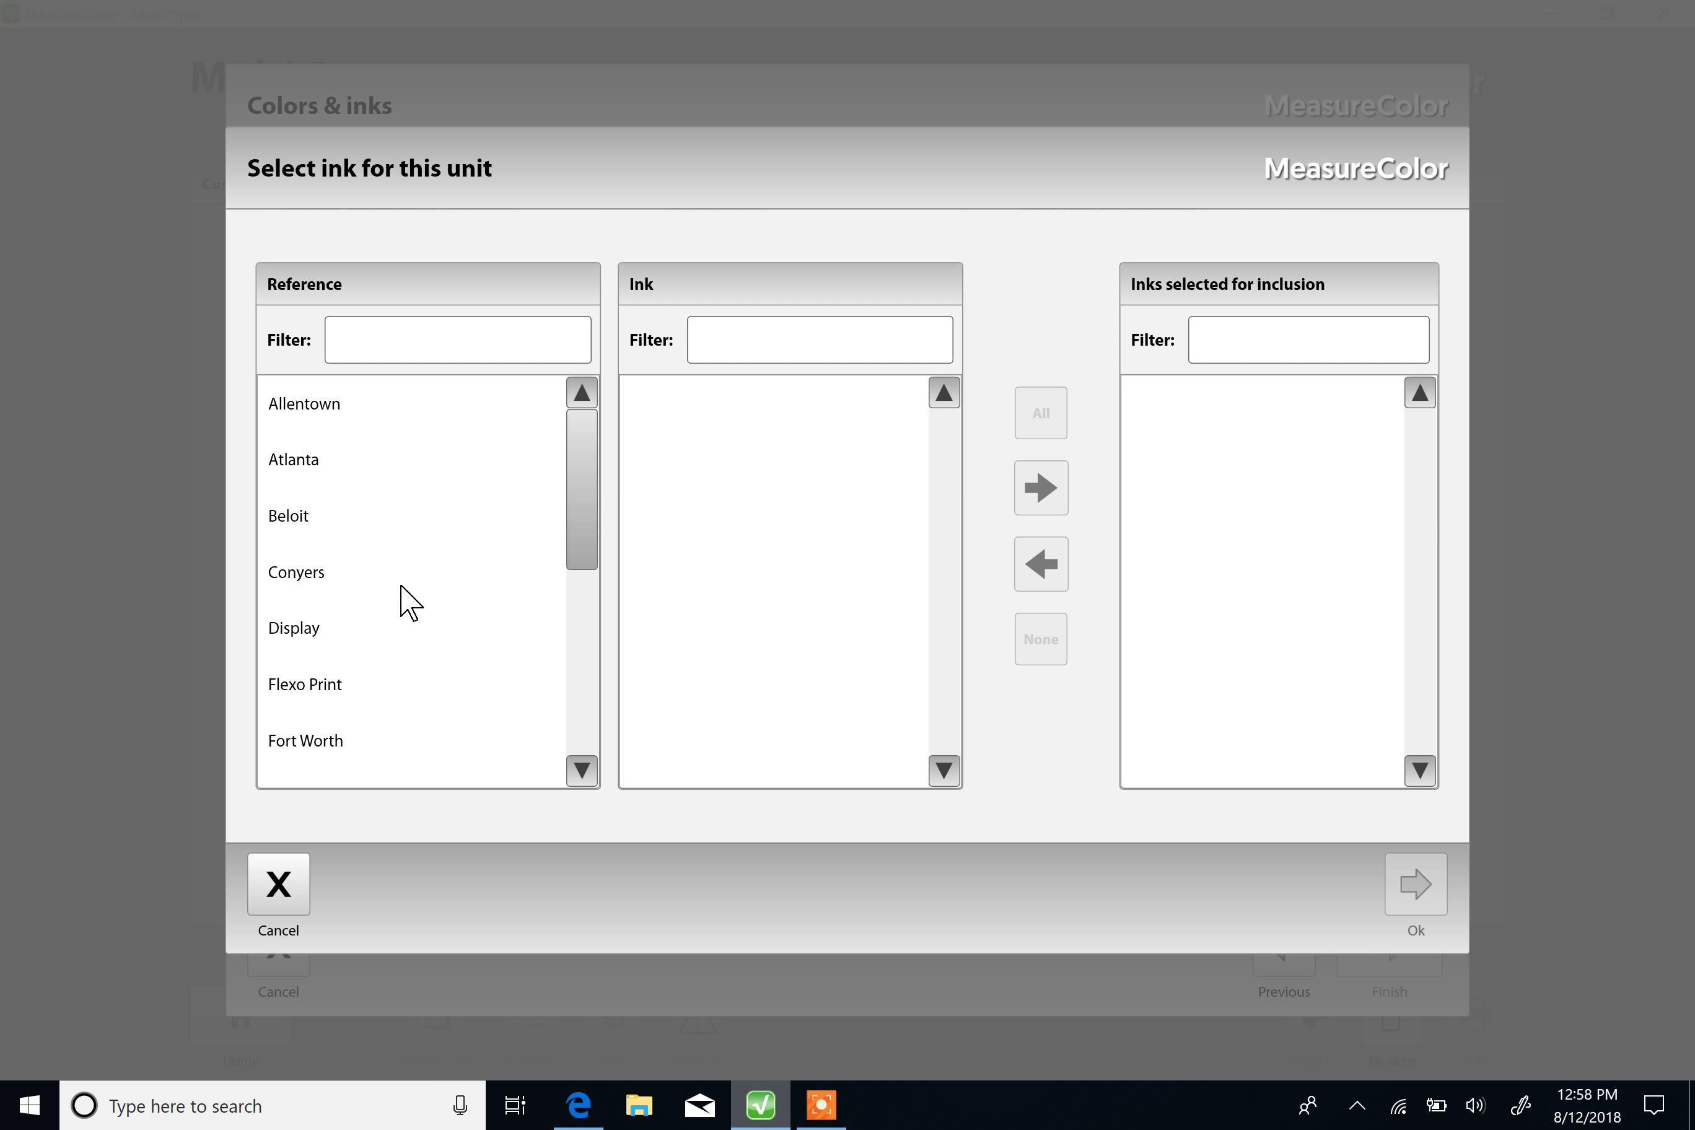
left_click(291, 518)
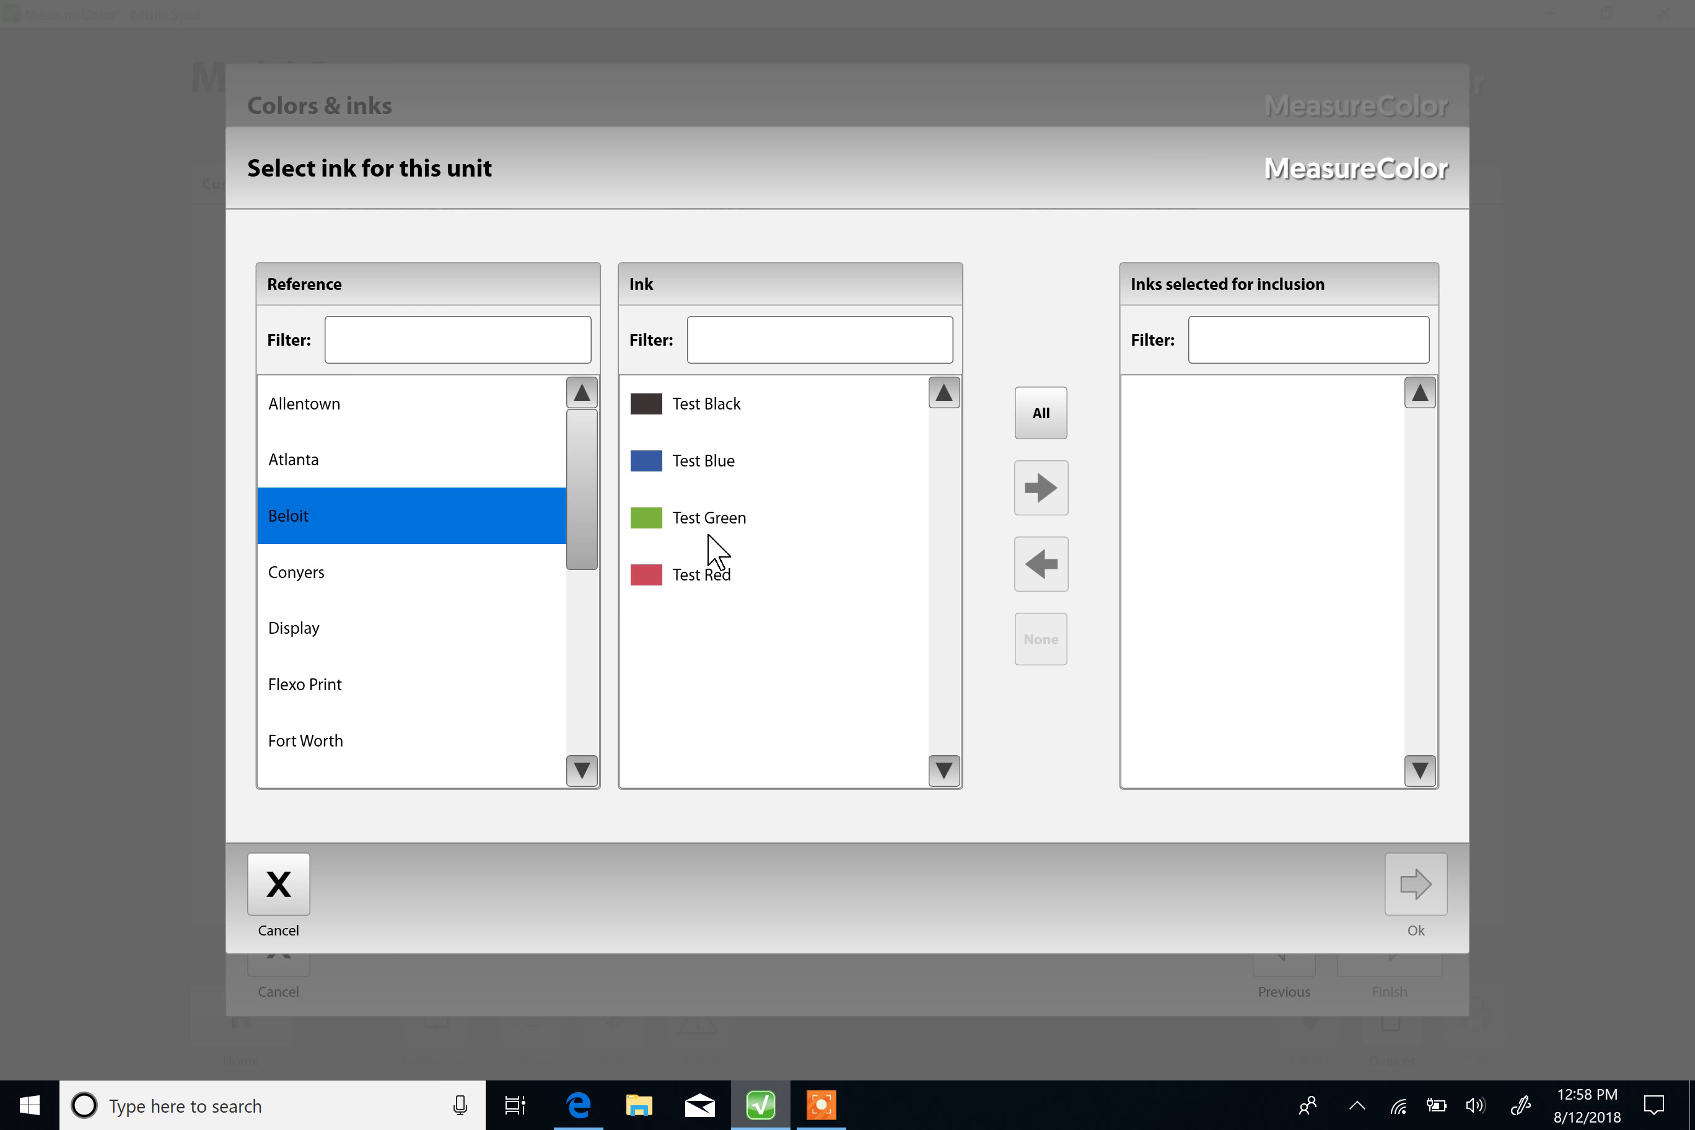
left_click(686, 400)
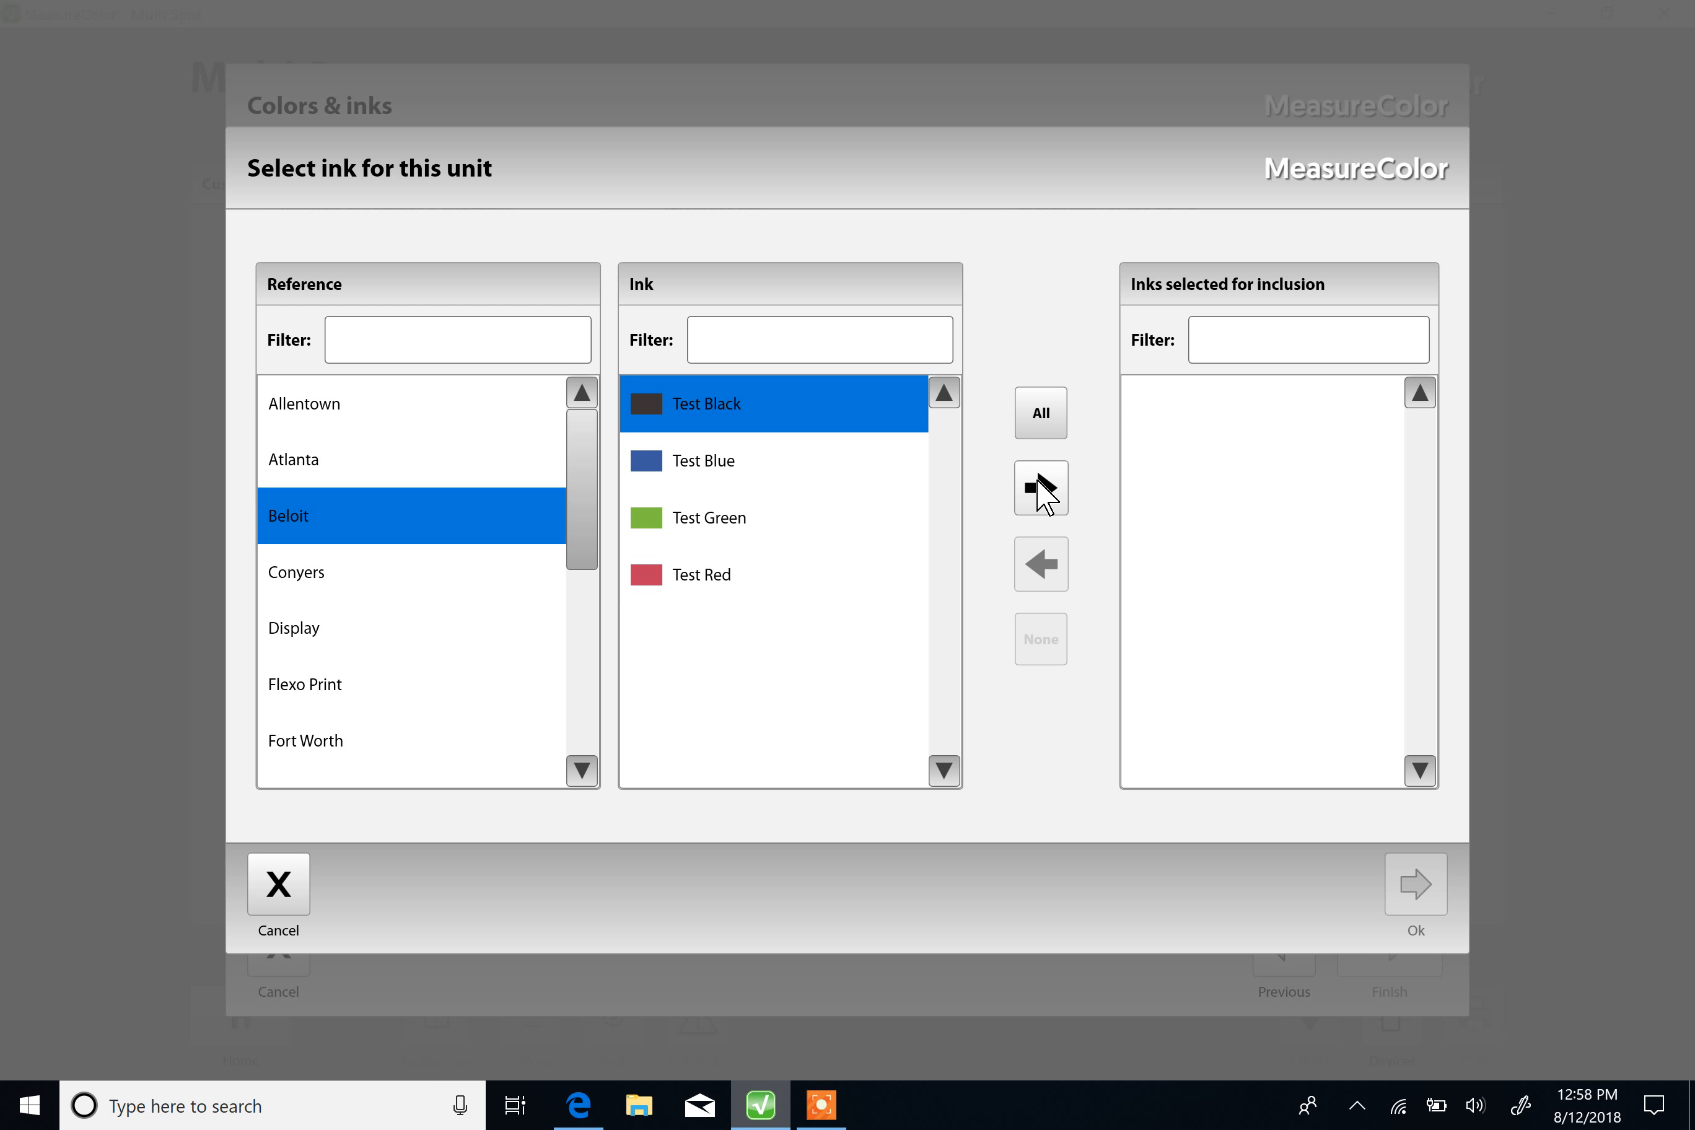
left_click(1040, 487)
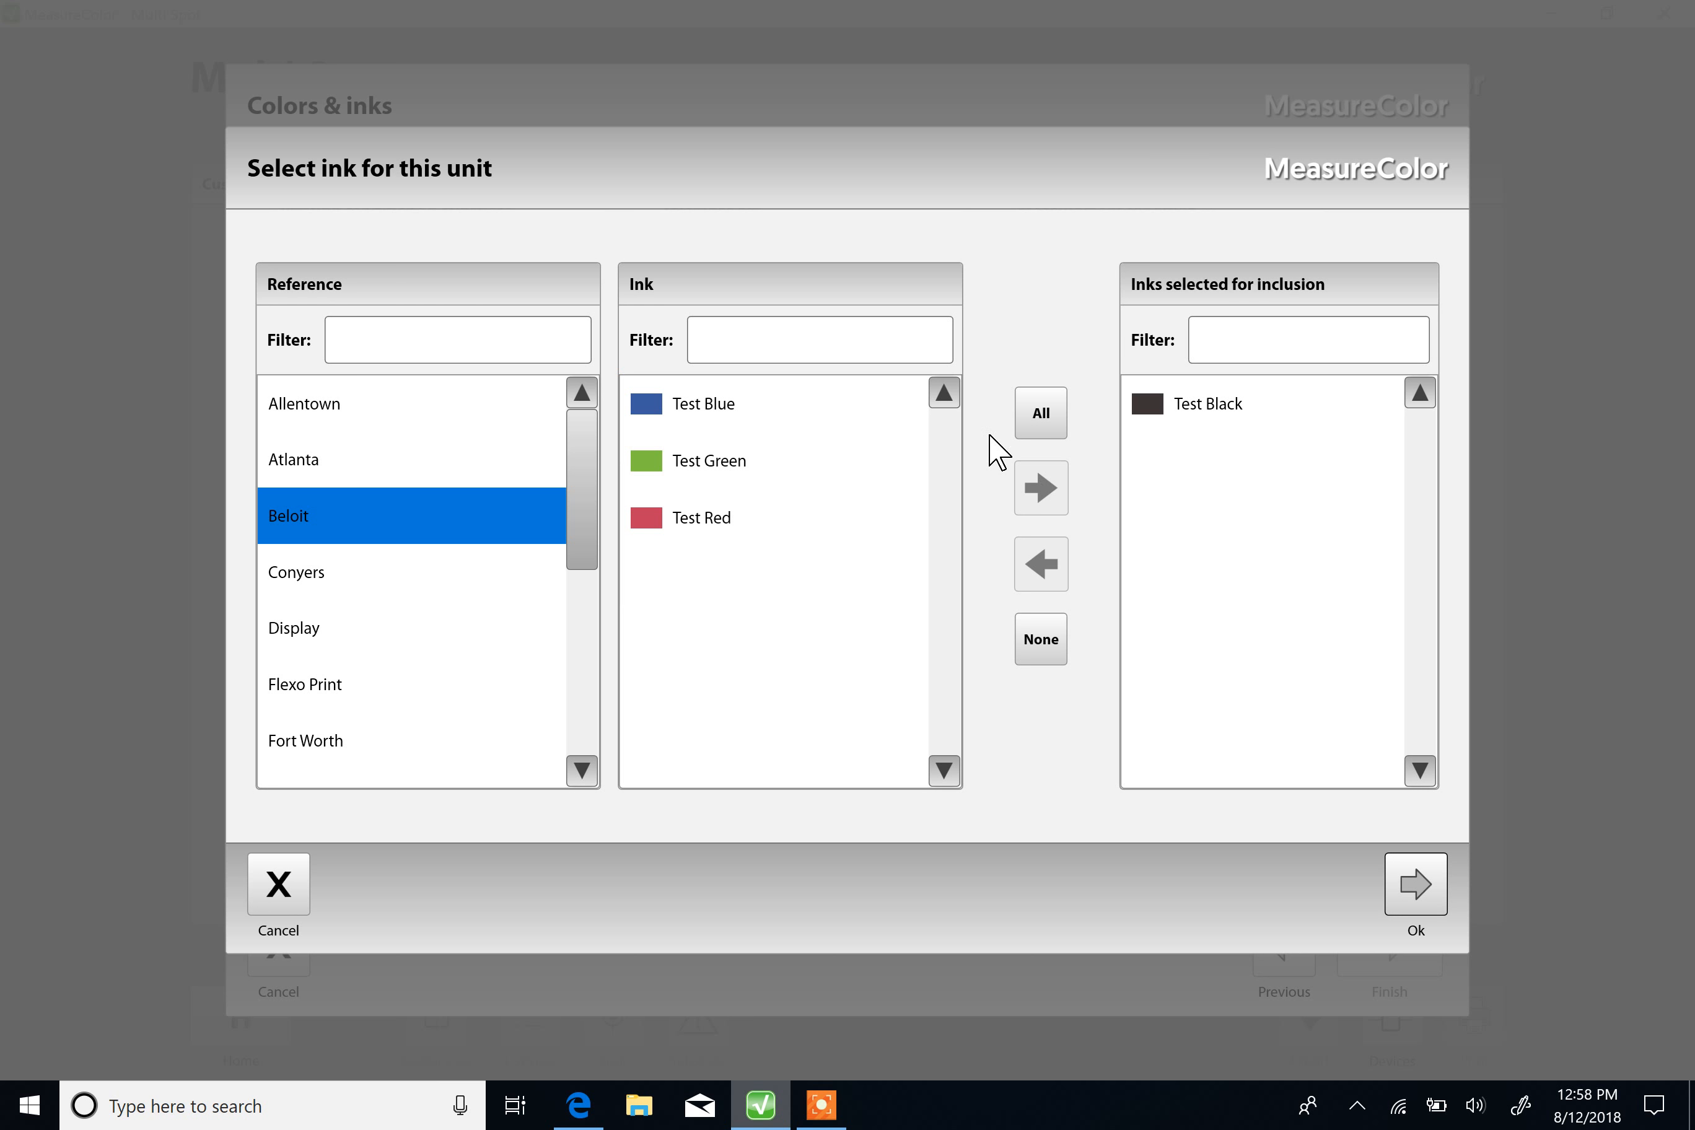
left_click(693, 402)
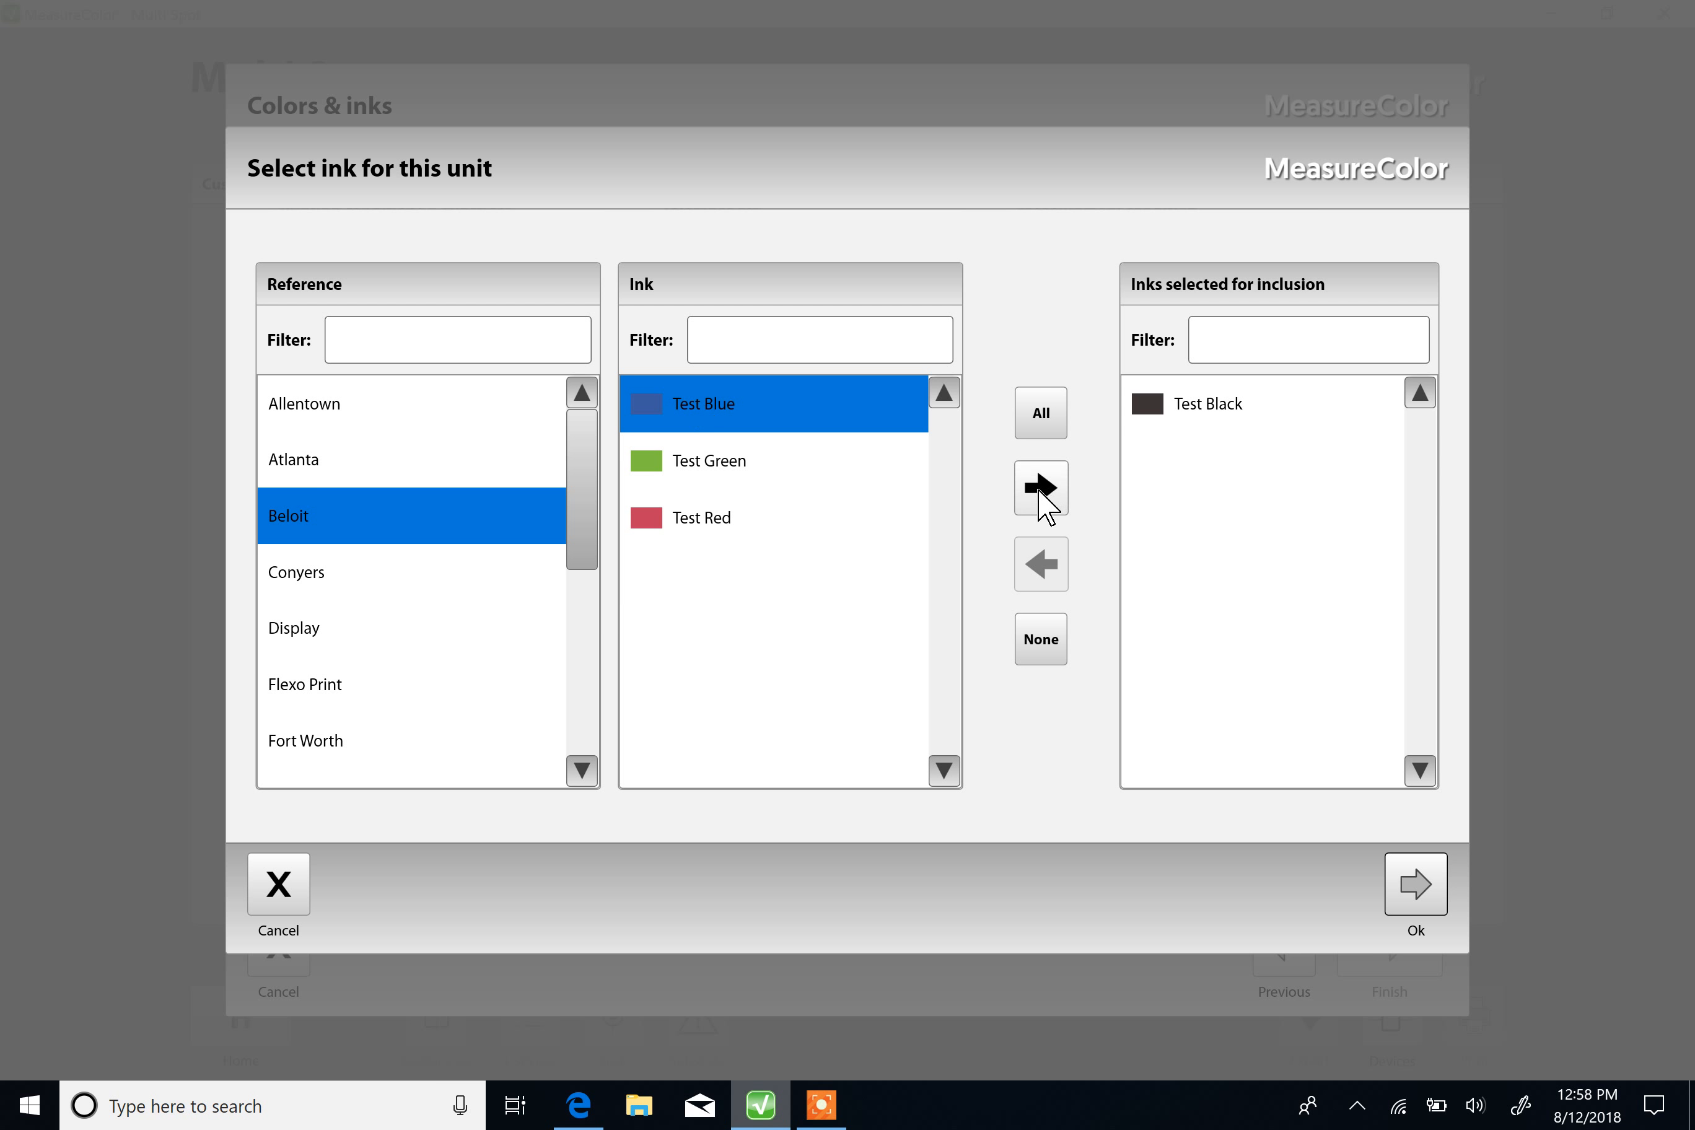
left_click(1040, 490)
left_click(714, 403)
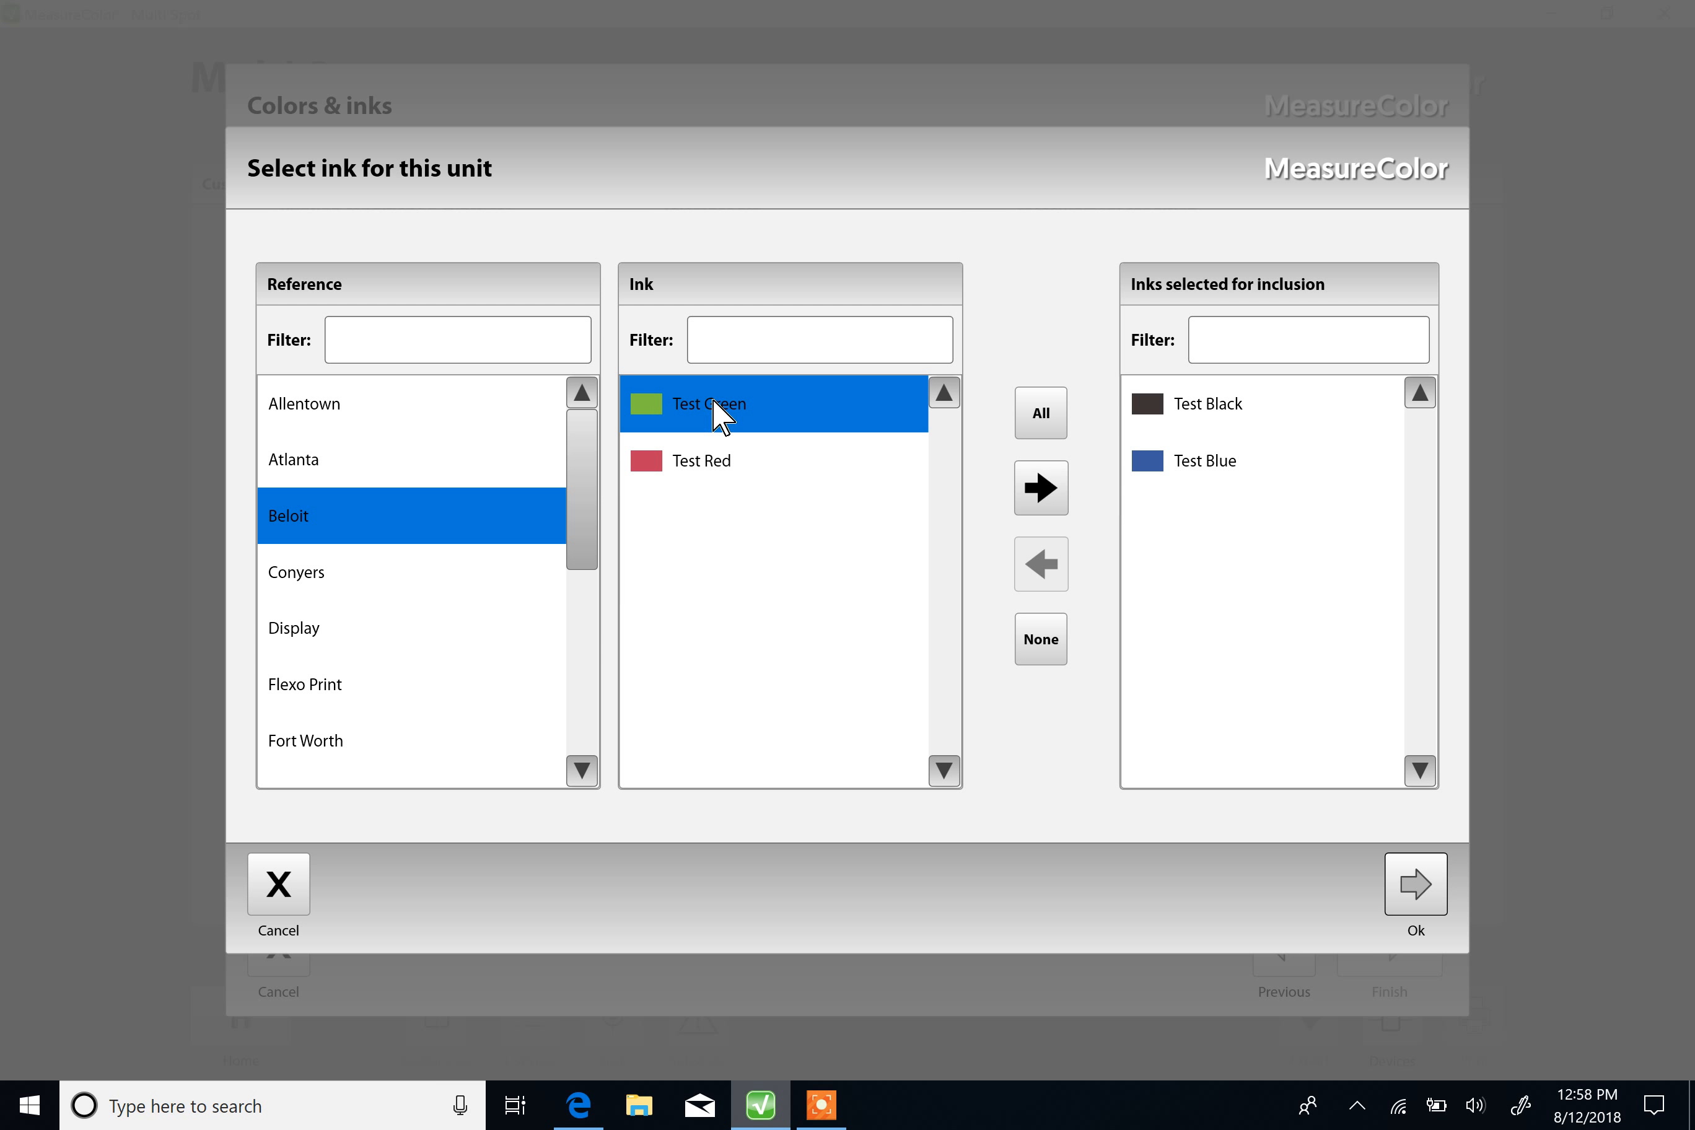
left_click(1044, 487)
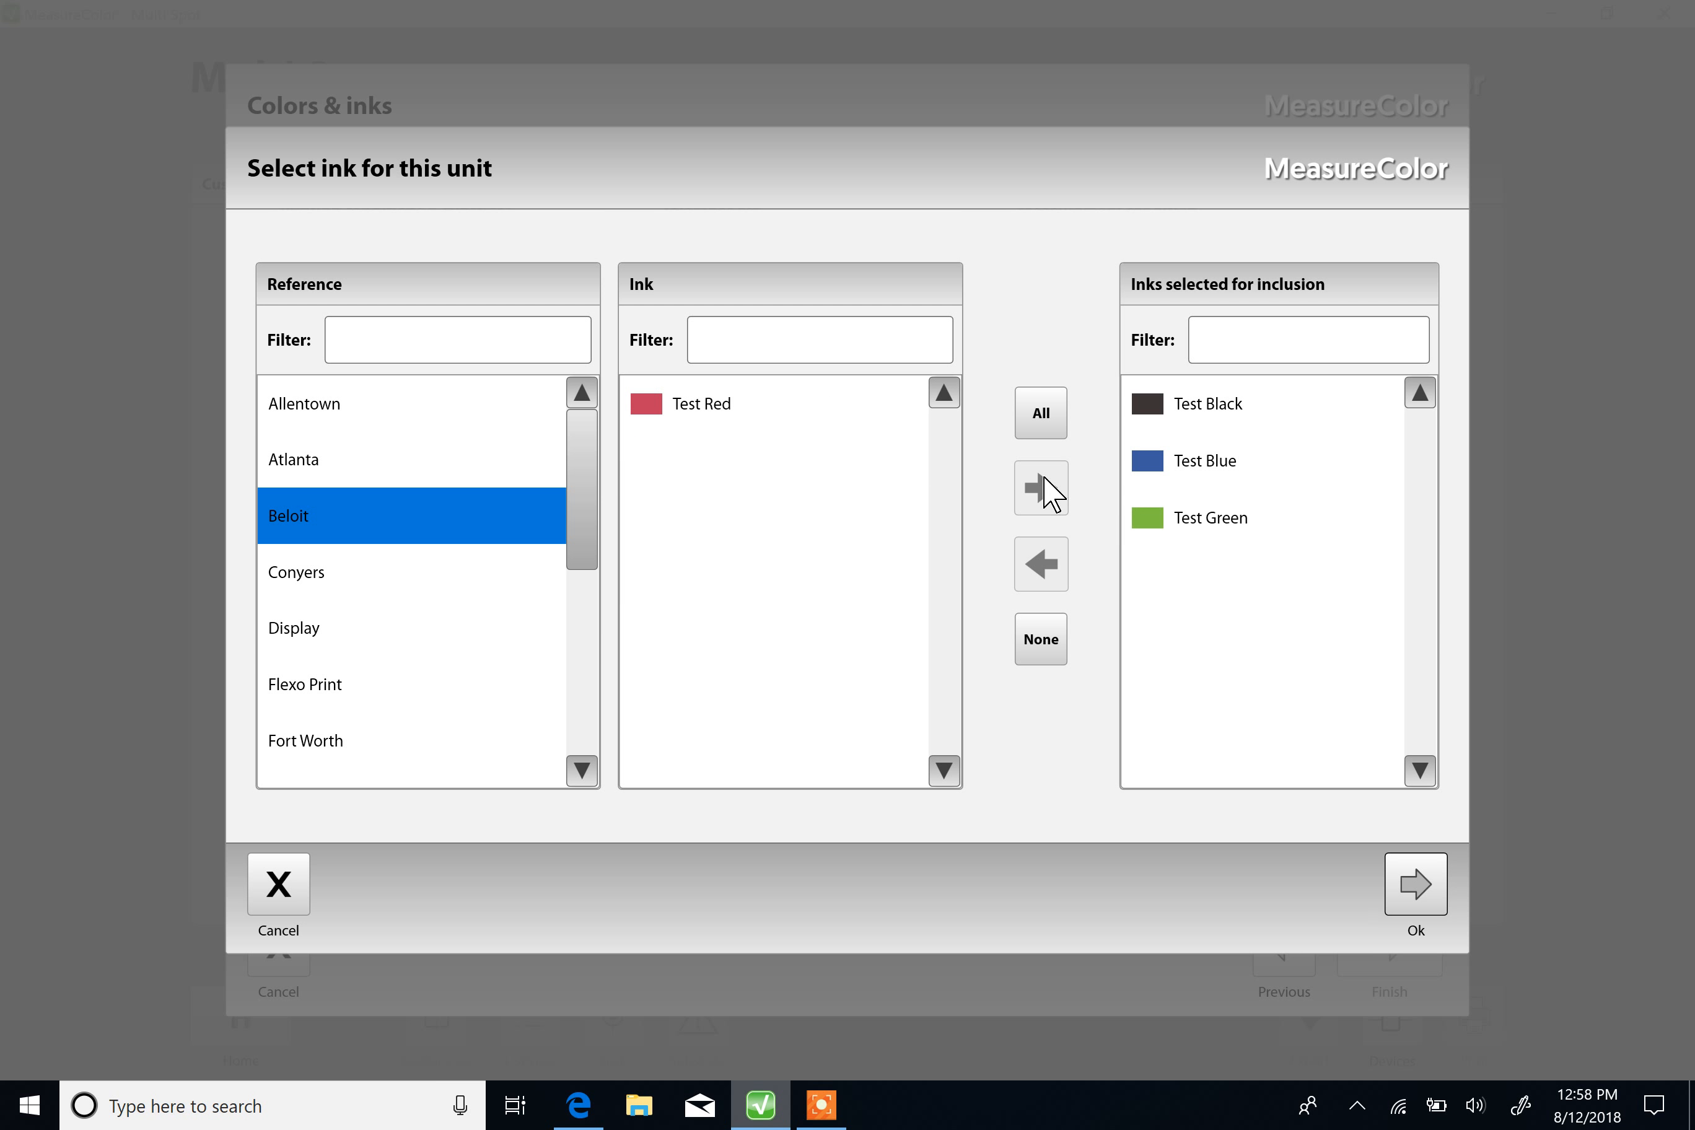
Step: Remove Test Green from the inks selected for inclusion and add it back
left_click(1192, 518)
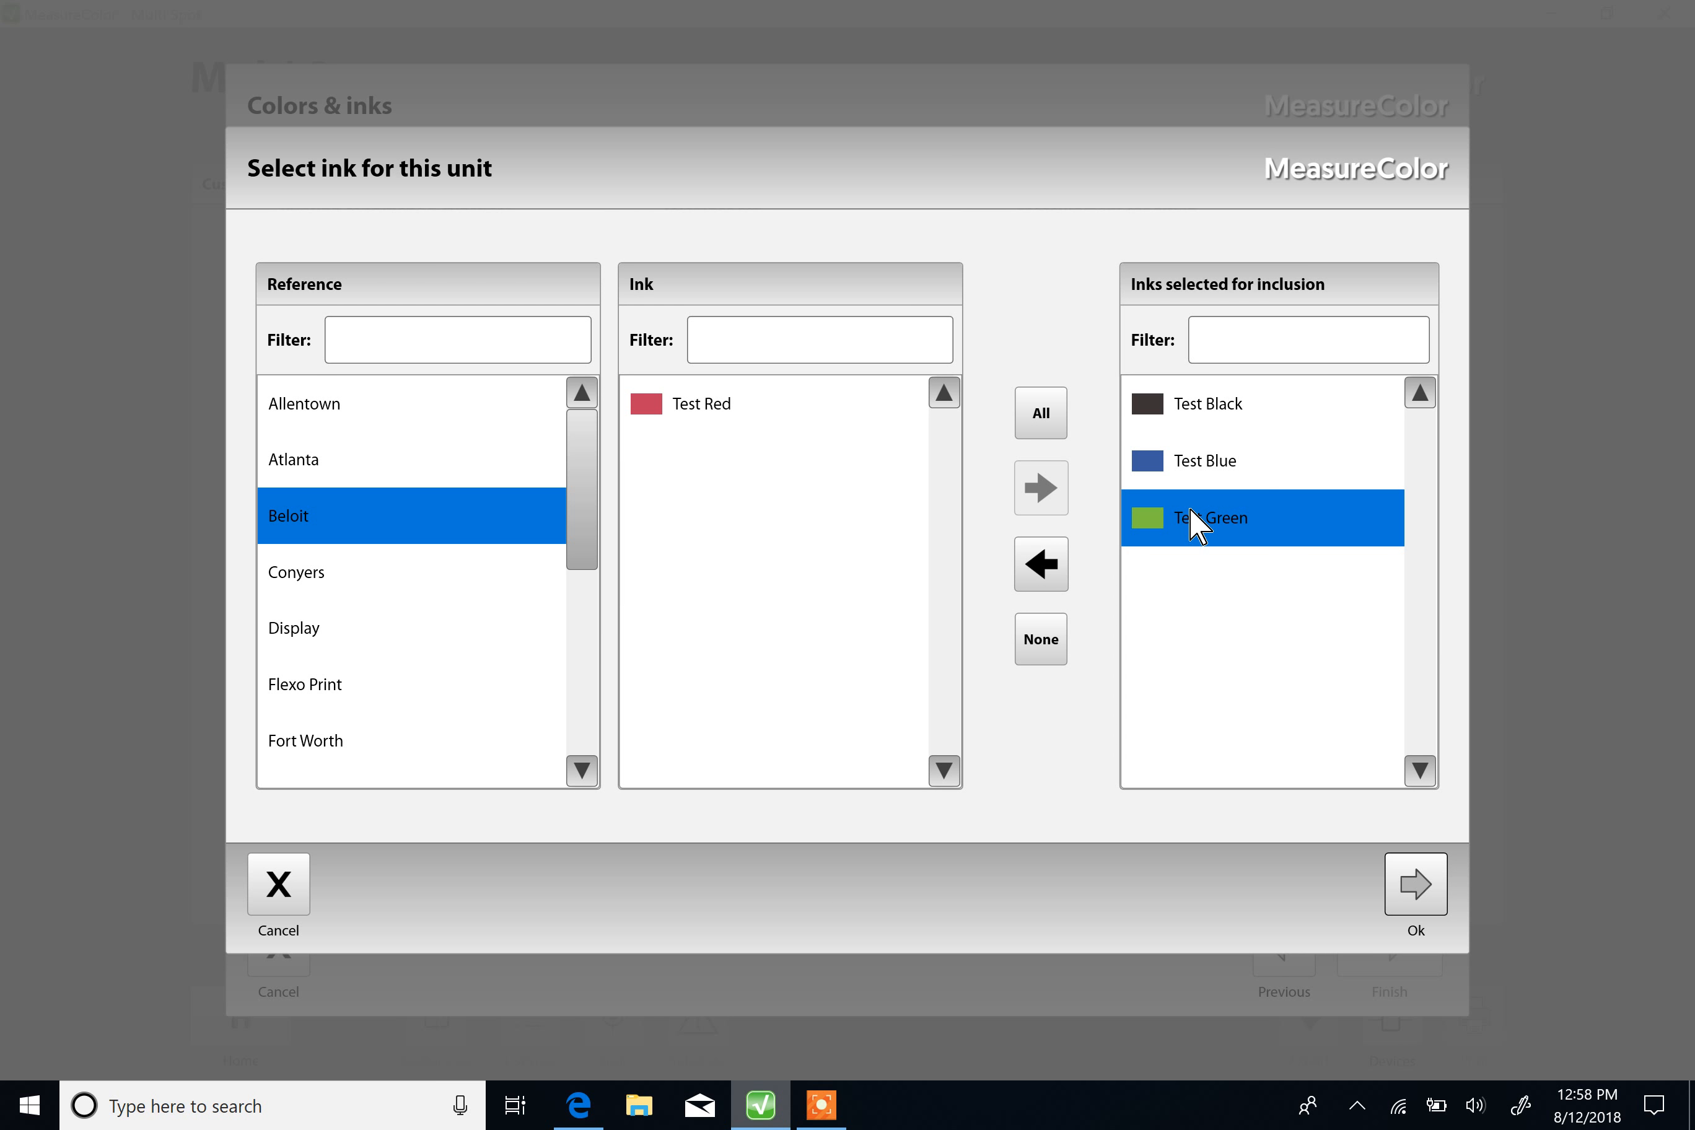
left_click(1042, 566)
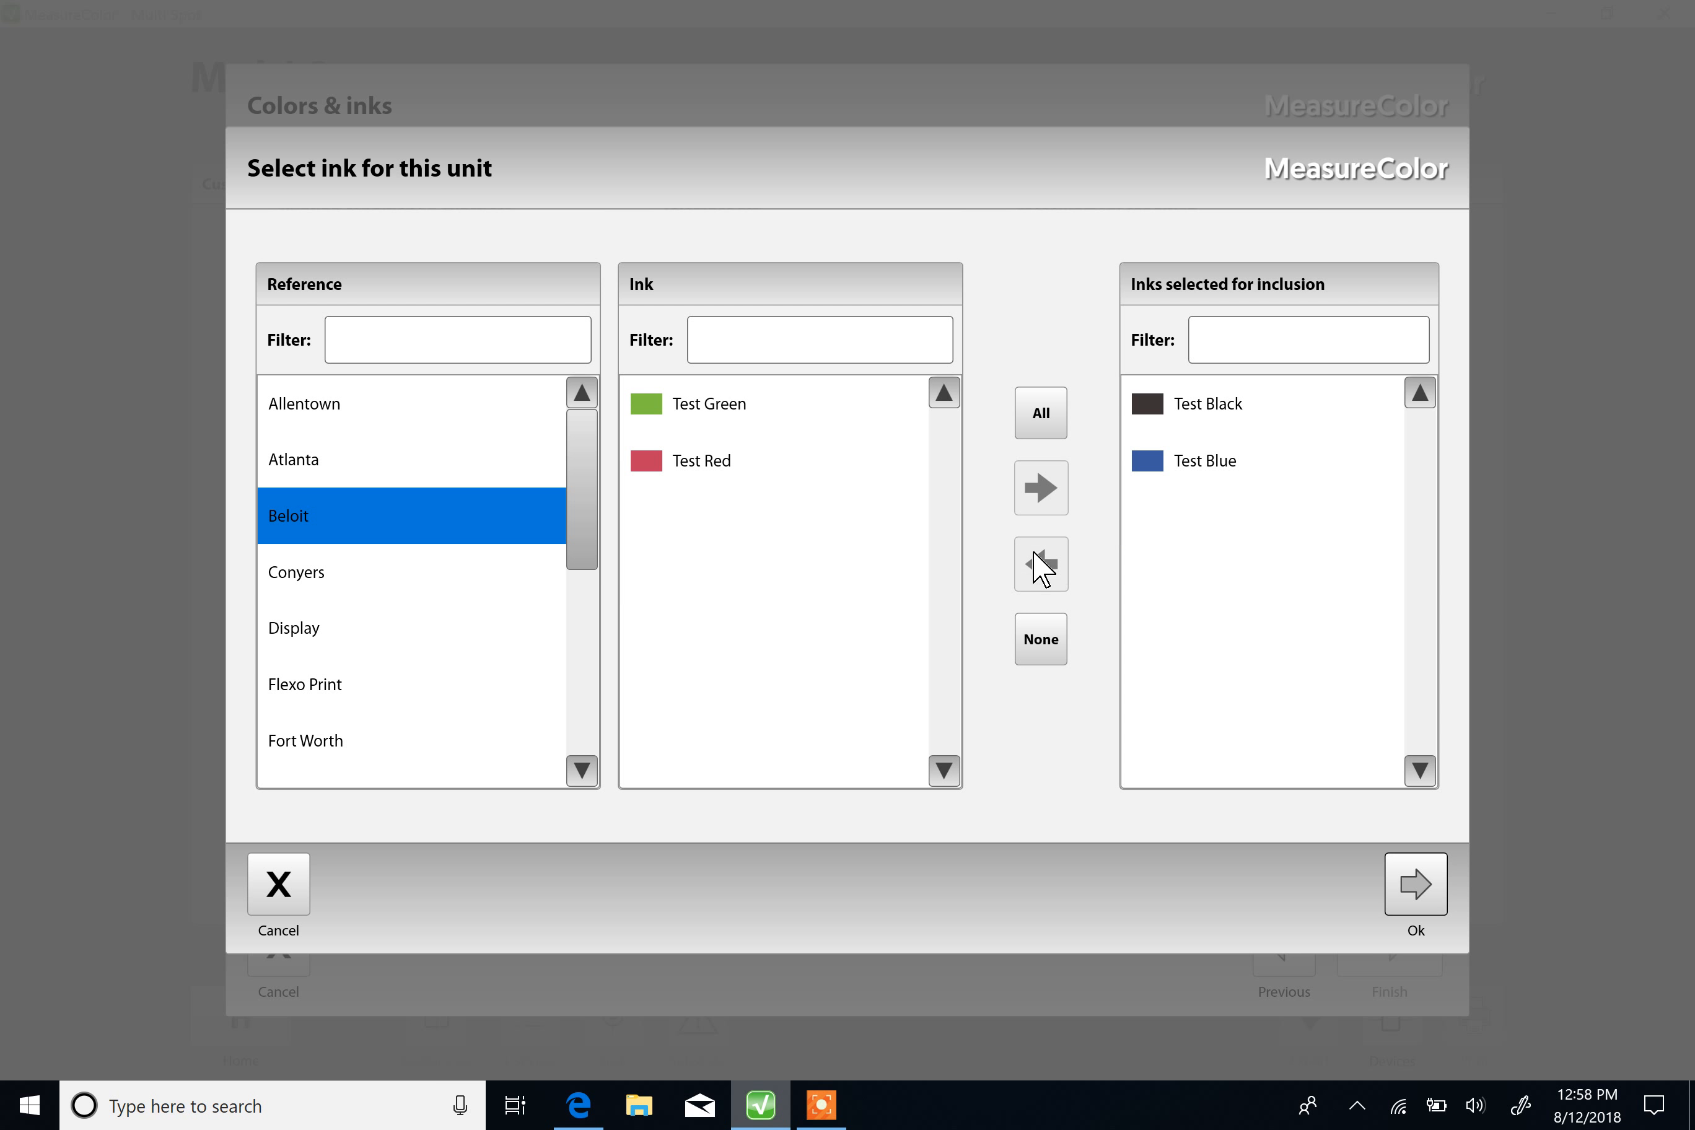
left_click(696, 405)
left_click(1040, 503)
Step: Include the Test Red ink, finish creating the job, and return to the home screen
left_click(704, 407)
left_click(1036, 499)
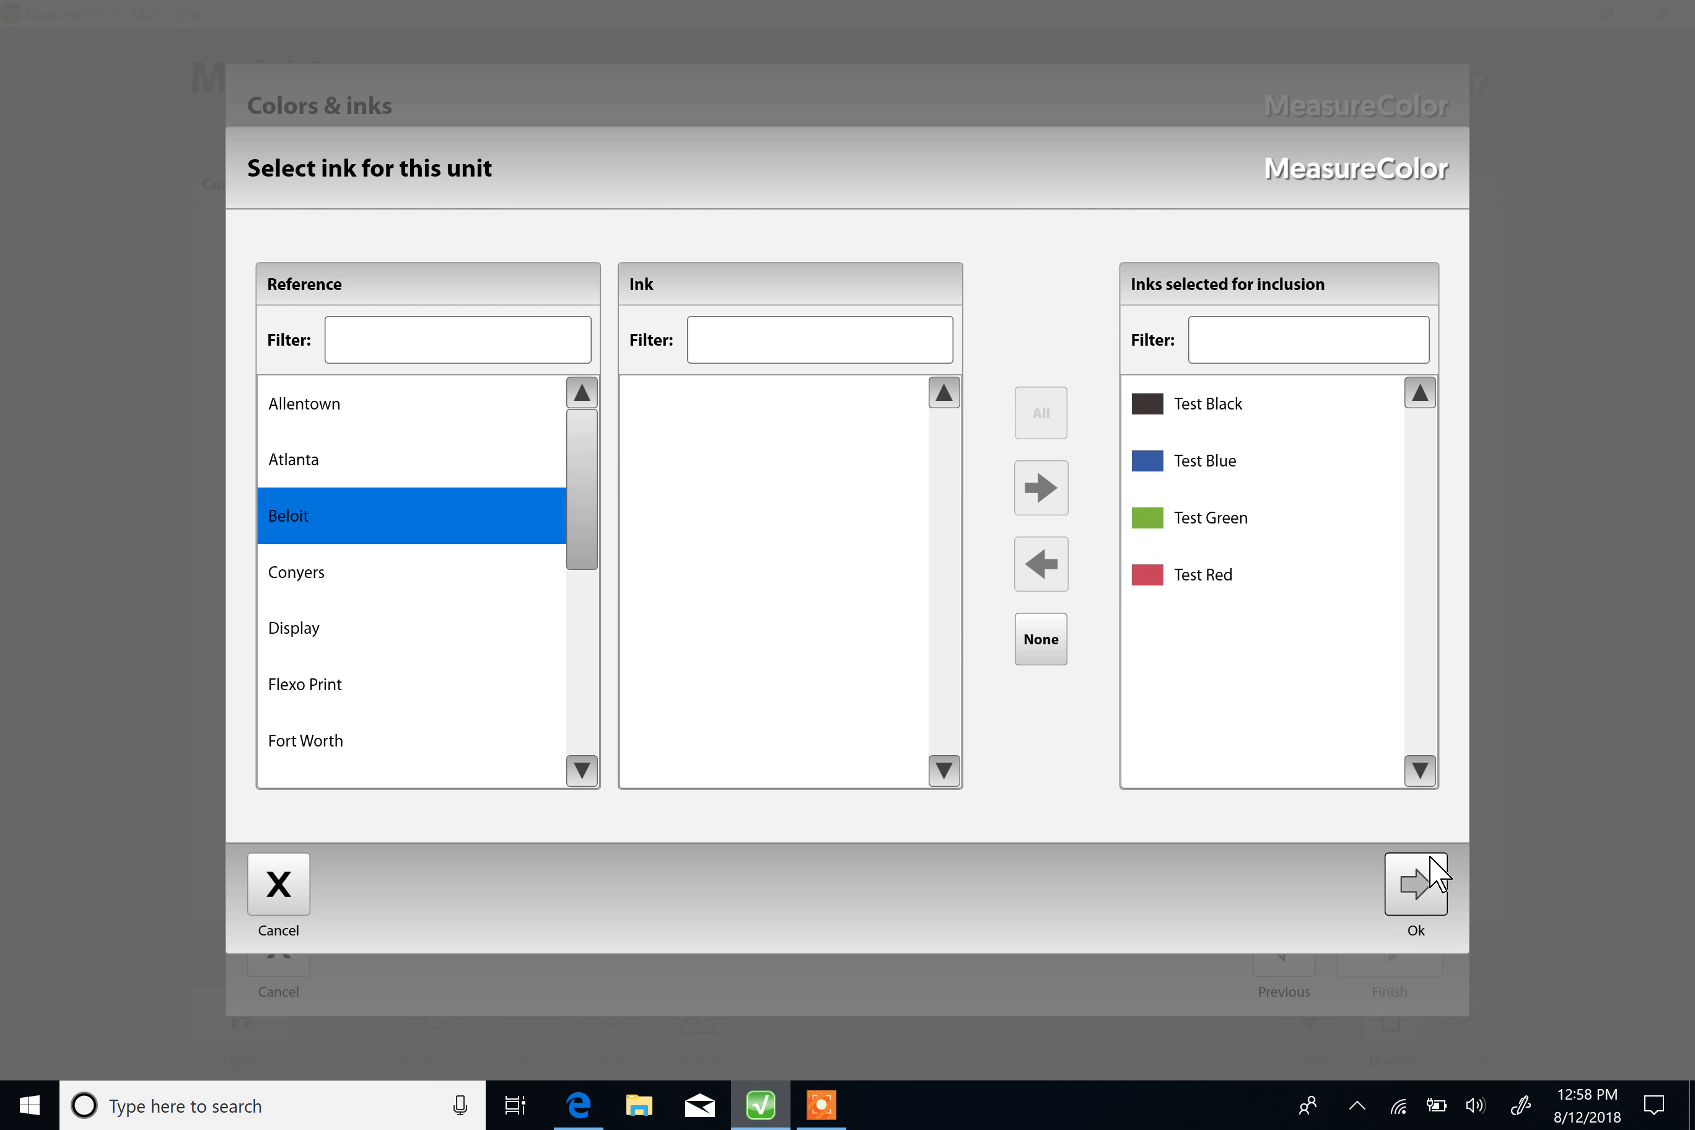
left_click(1415, 888)
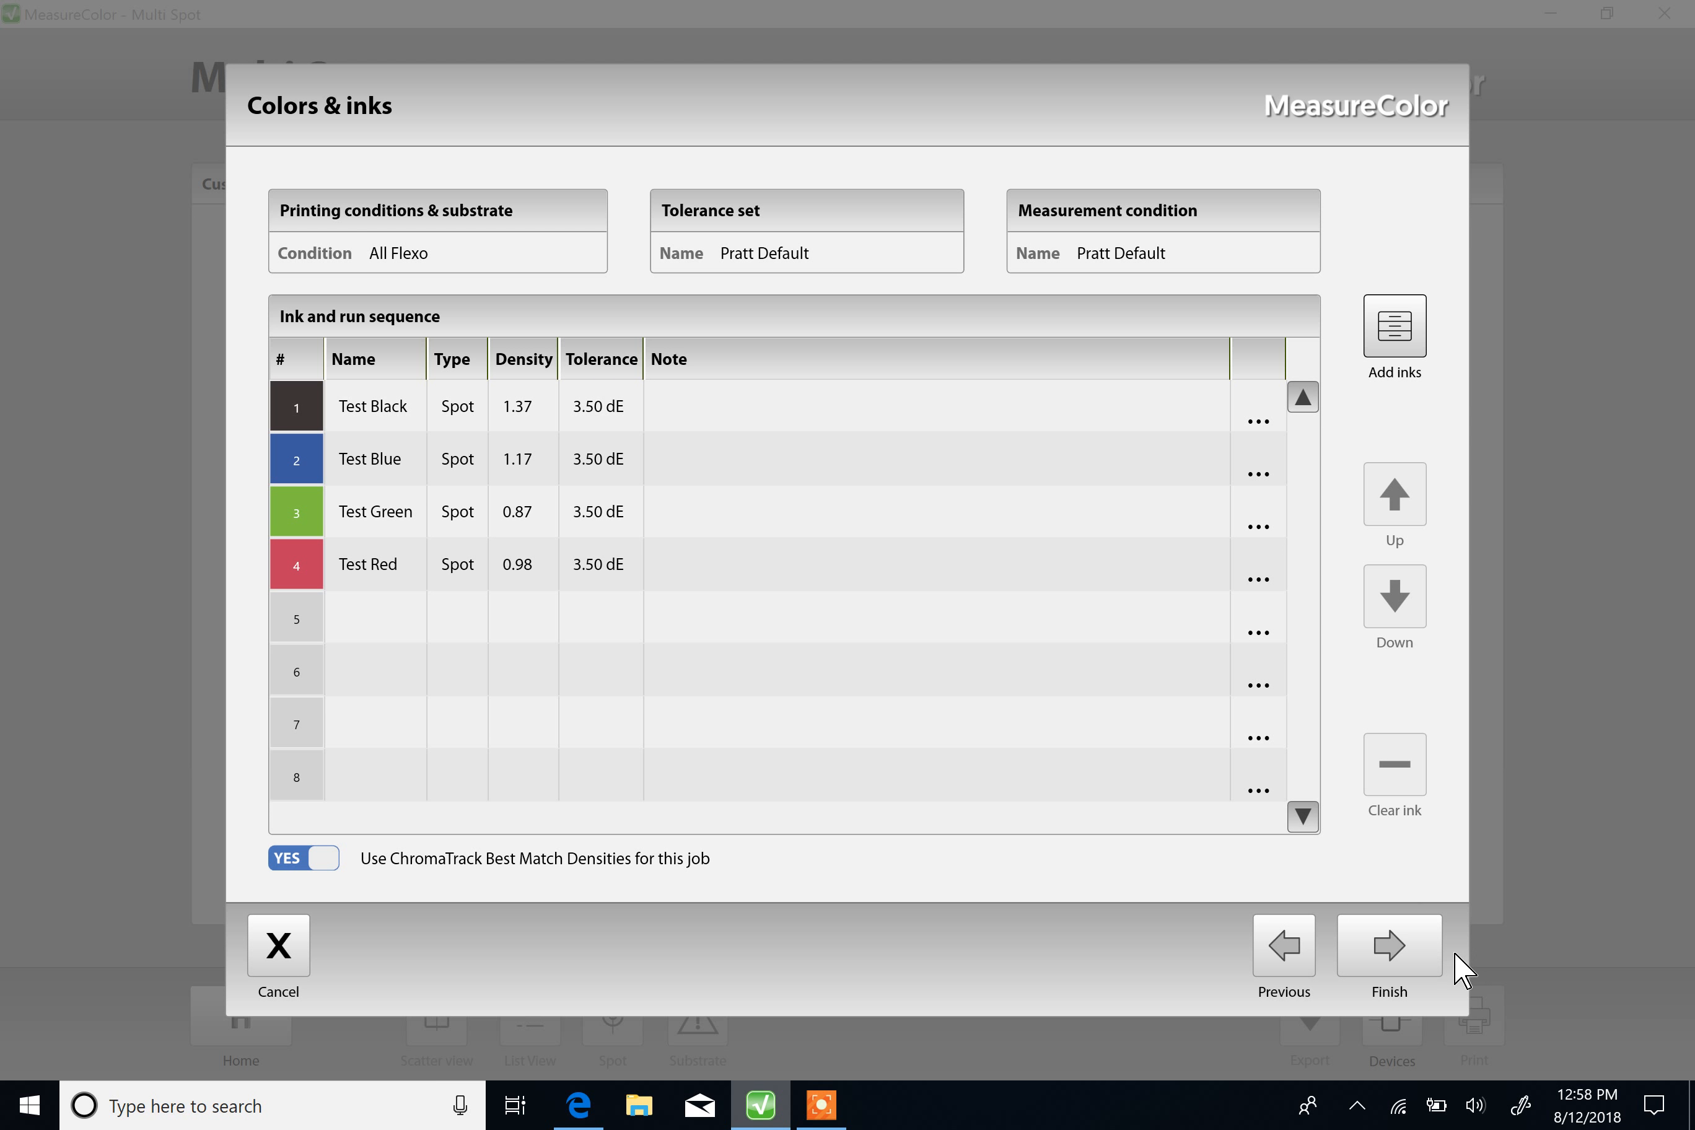
left_click(1407, 952)
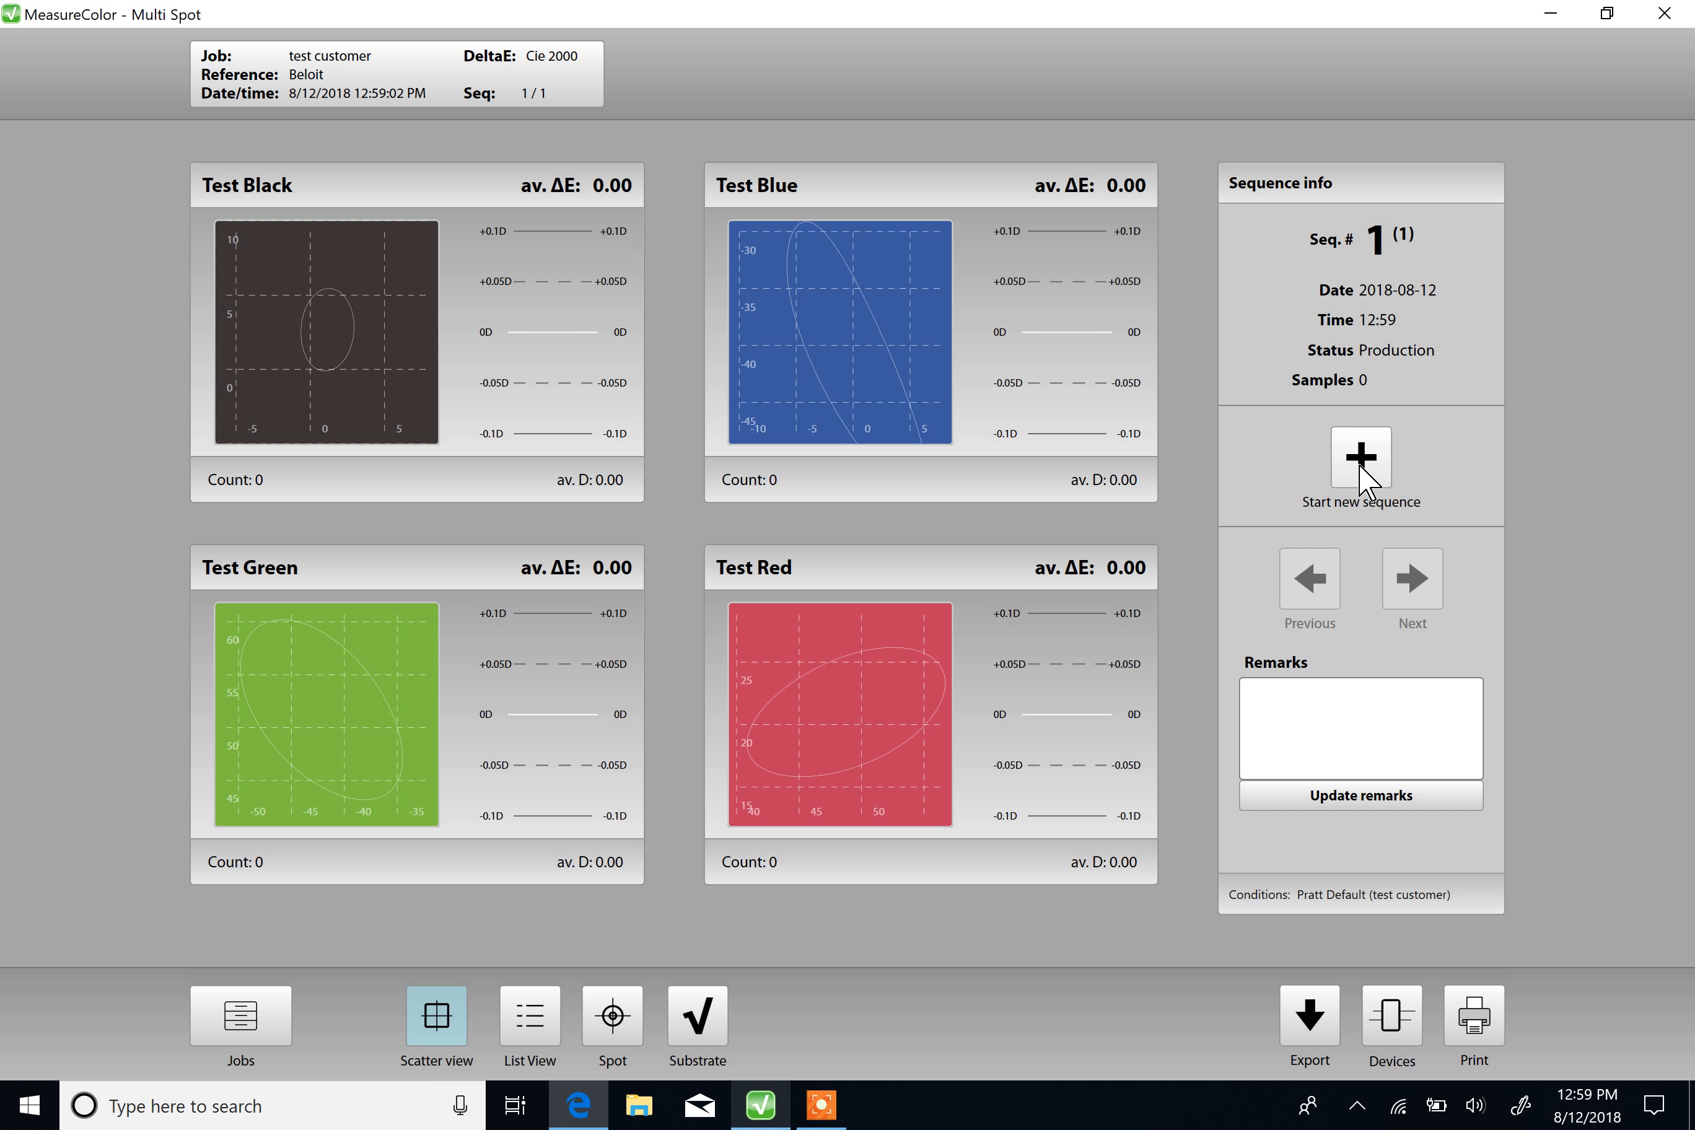
left_click(241, 1020)
left_click(241, 1020)
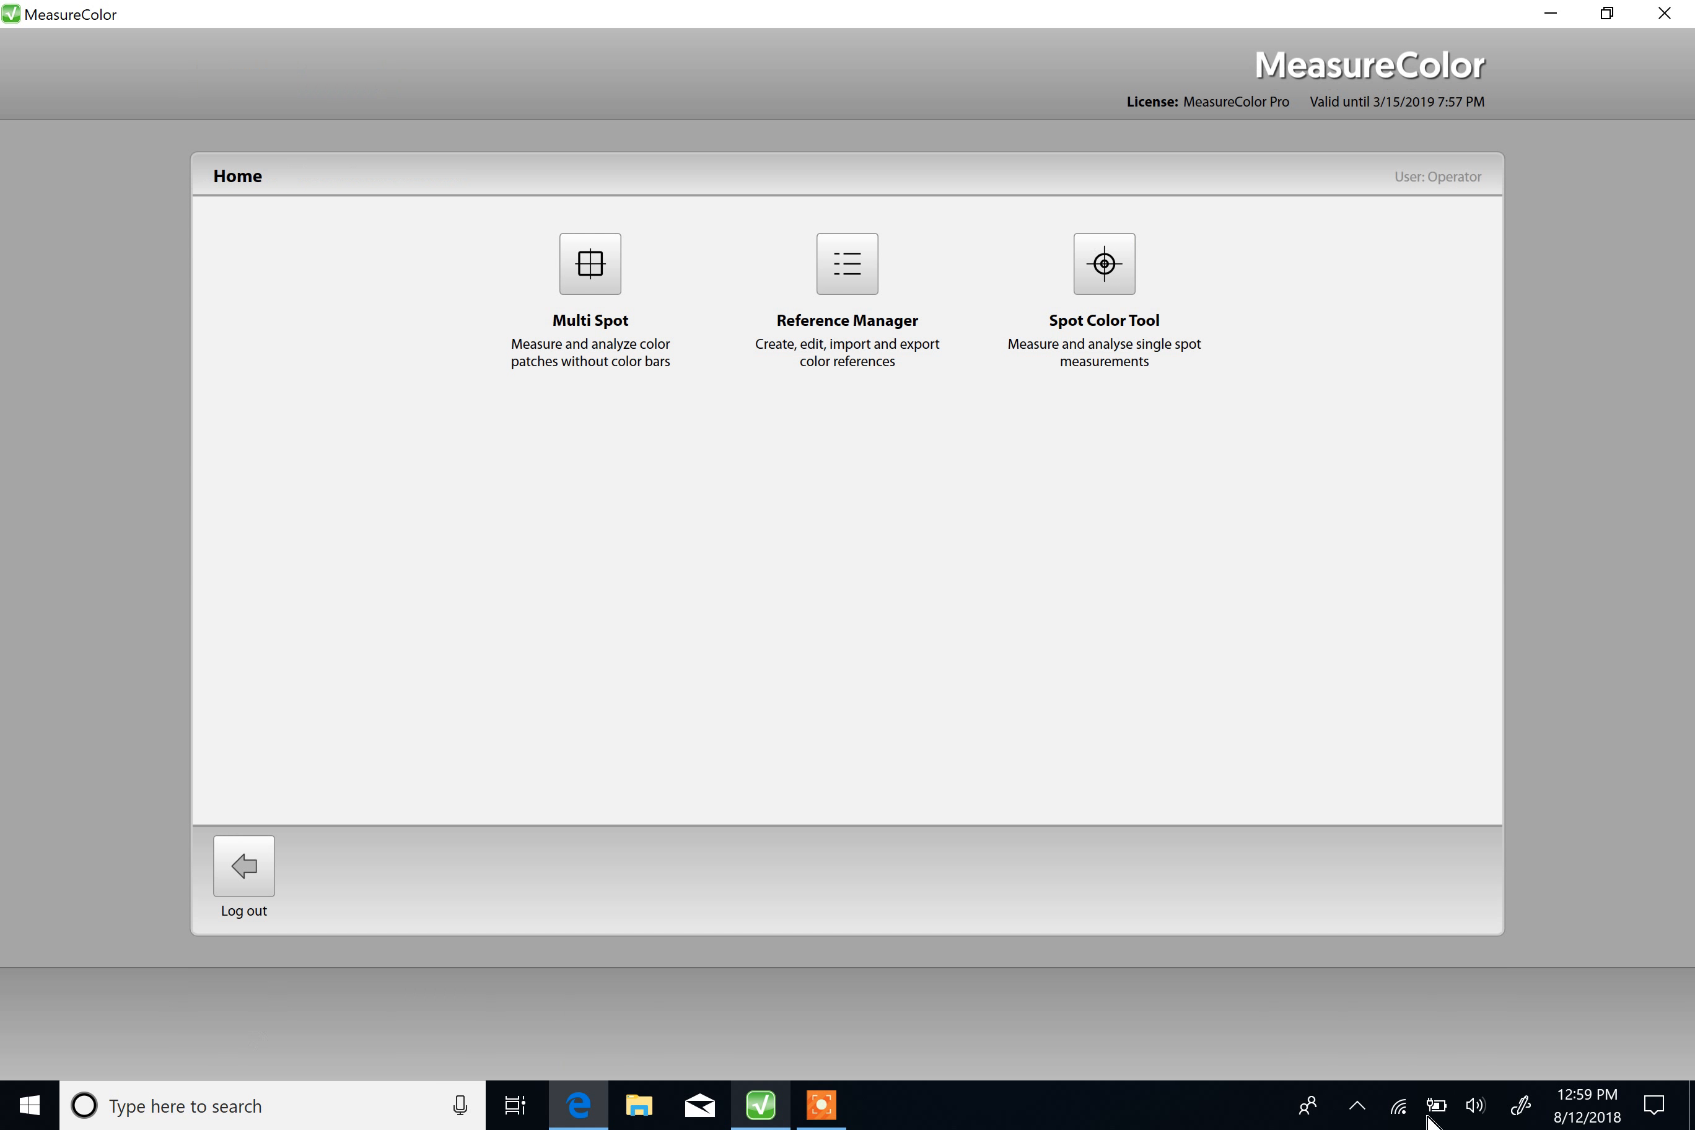
left_click(824, 1104)
left_click(1286, 1098)
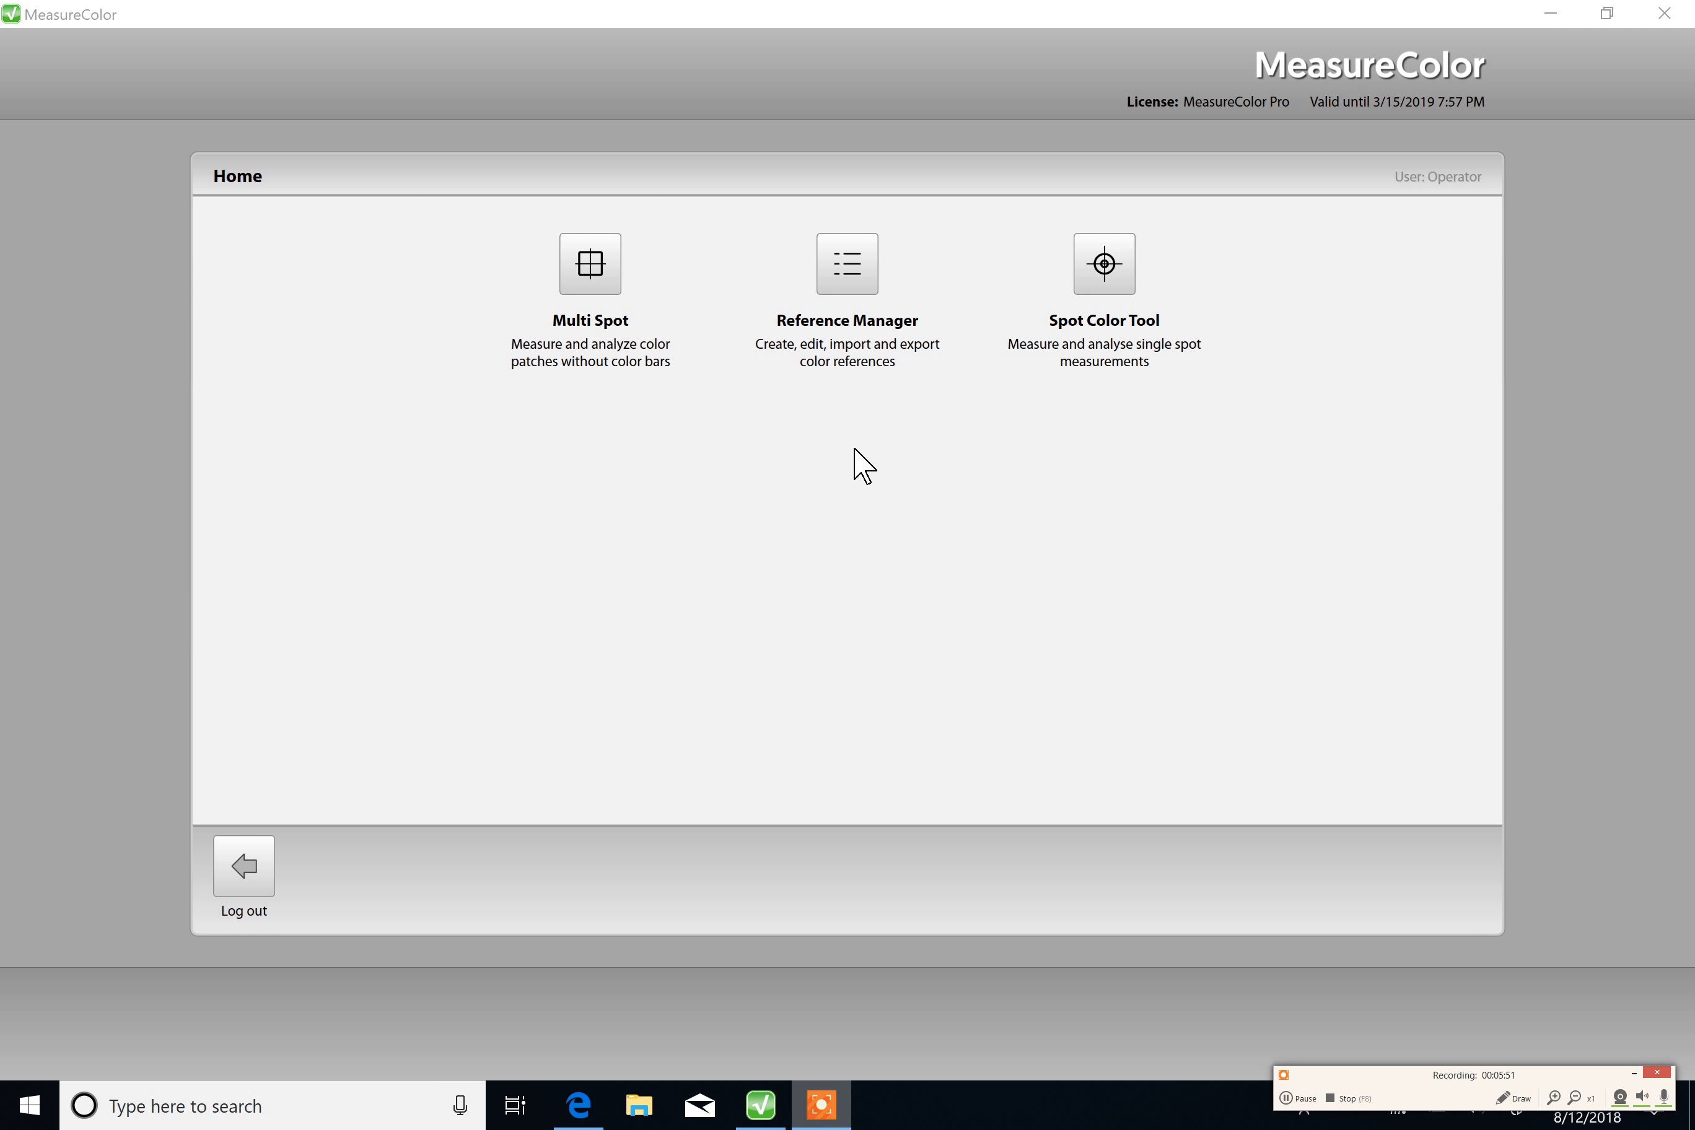
Step: Open the New Colors reference in Reference Manager, name the unnamed red patch "test red 1" and save it
left_click(846, 271)
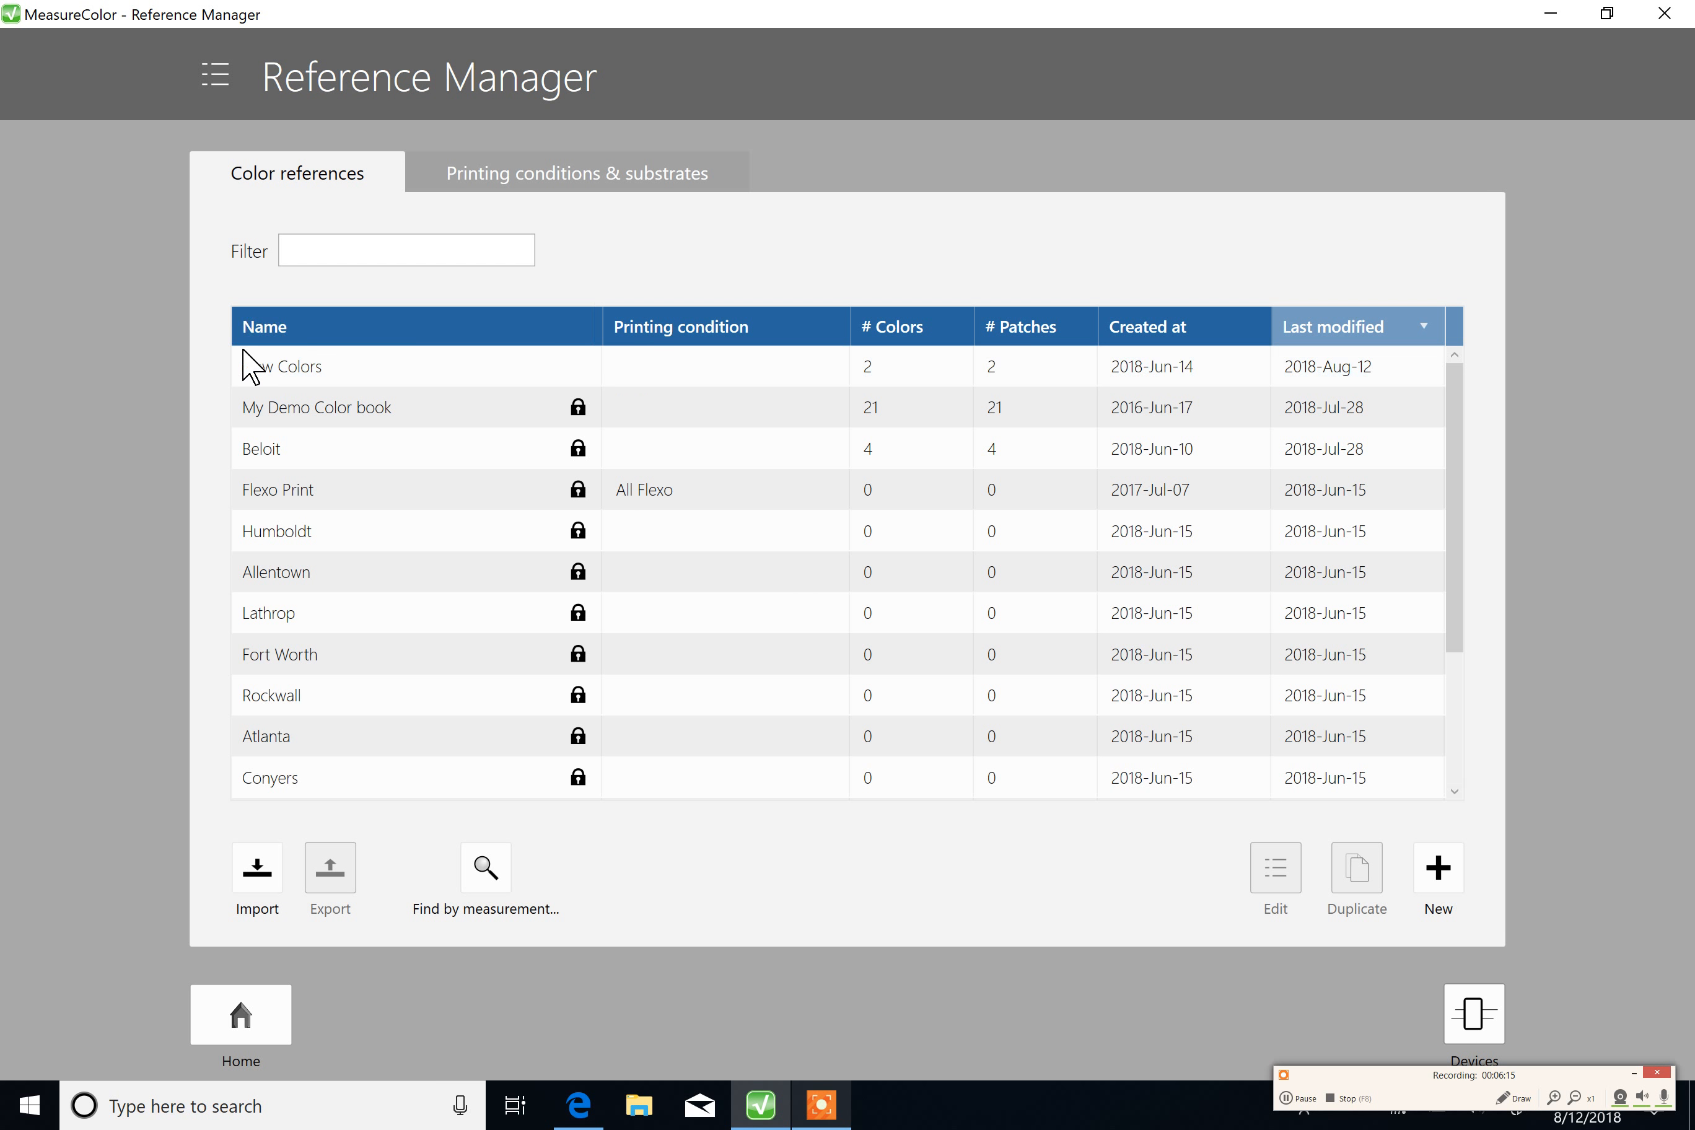
double_click(321, 367)
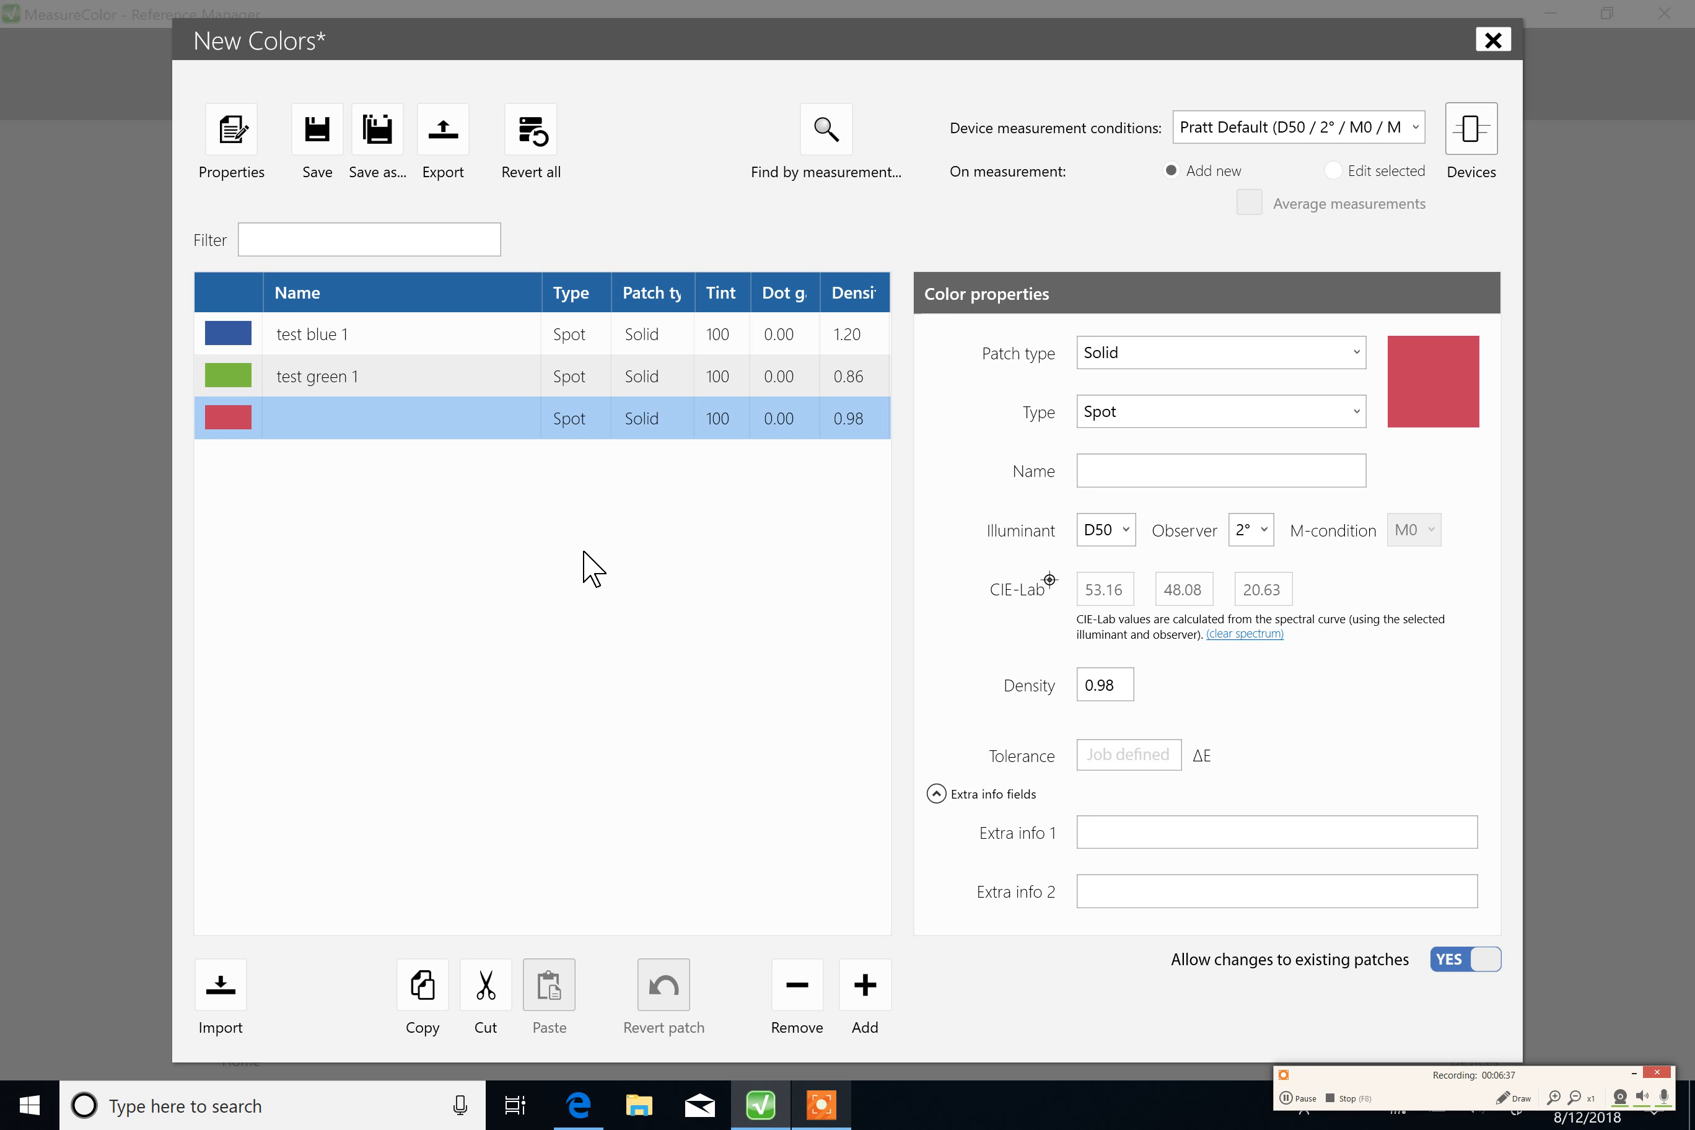
left_click(1101, 461)
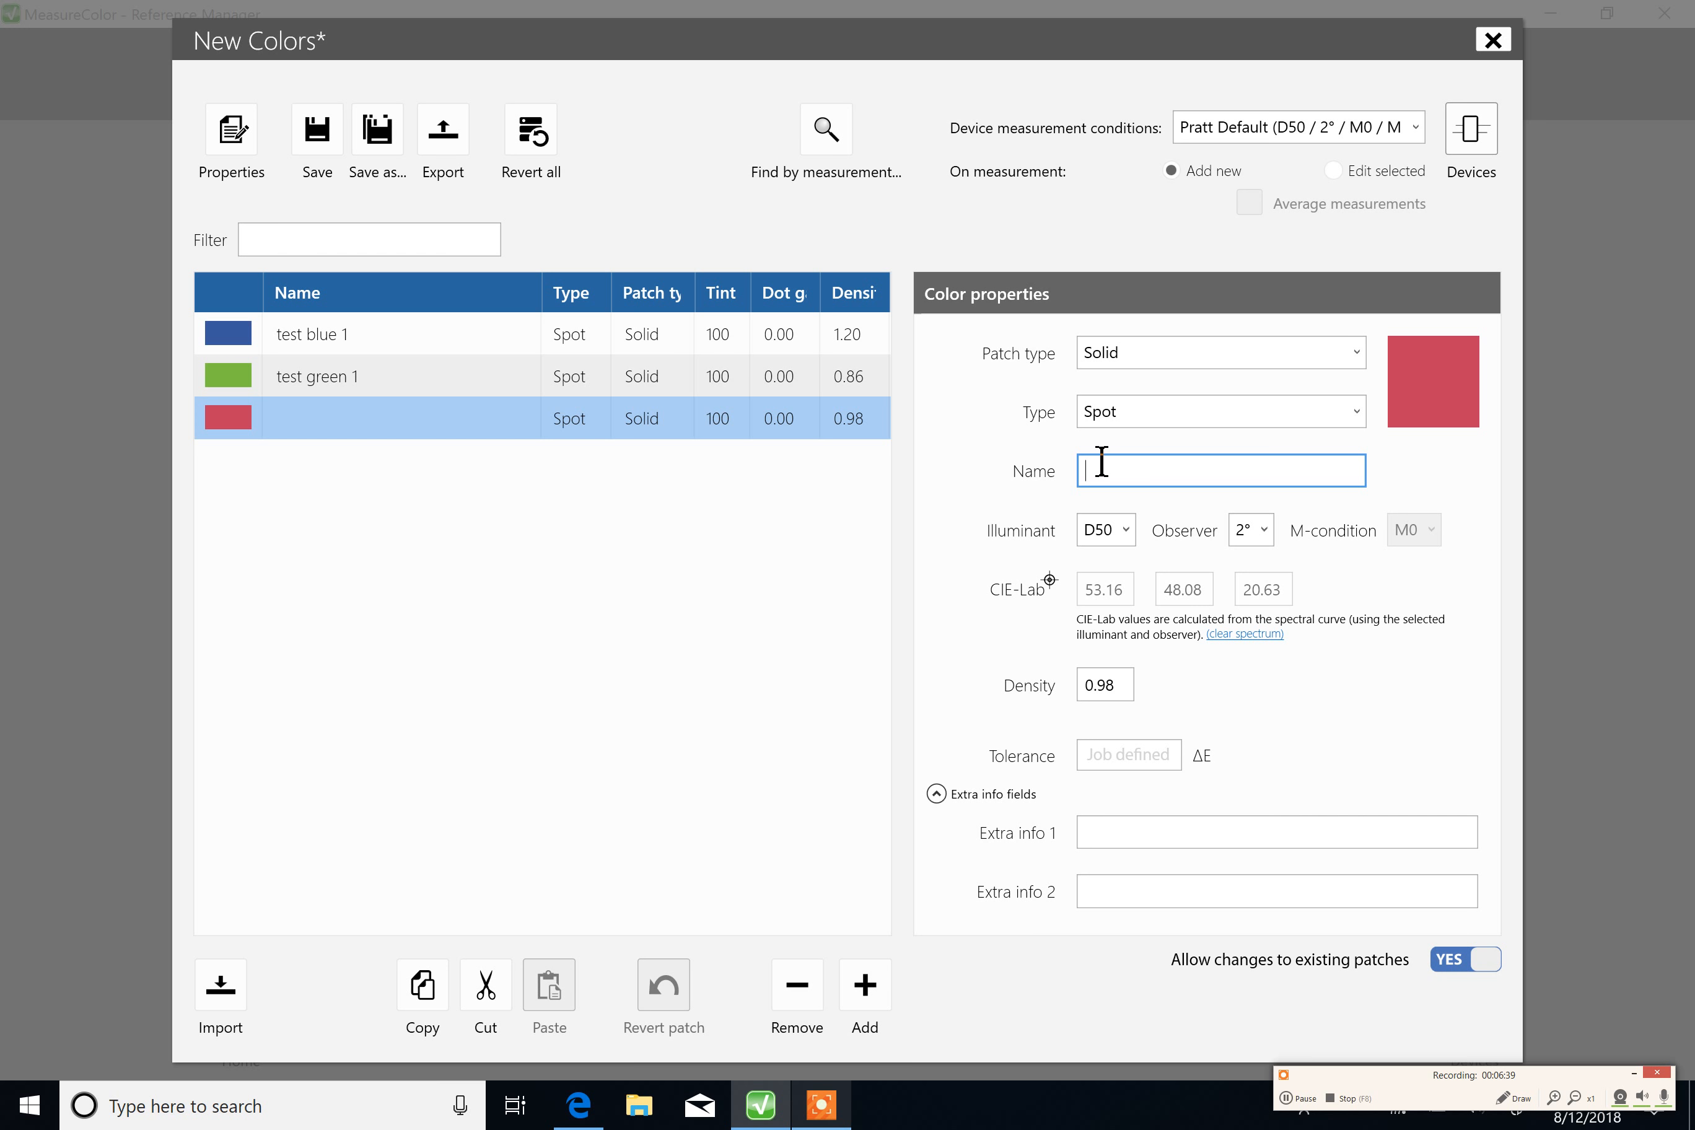
type("test red 1")
left_click(1135, 831)
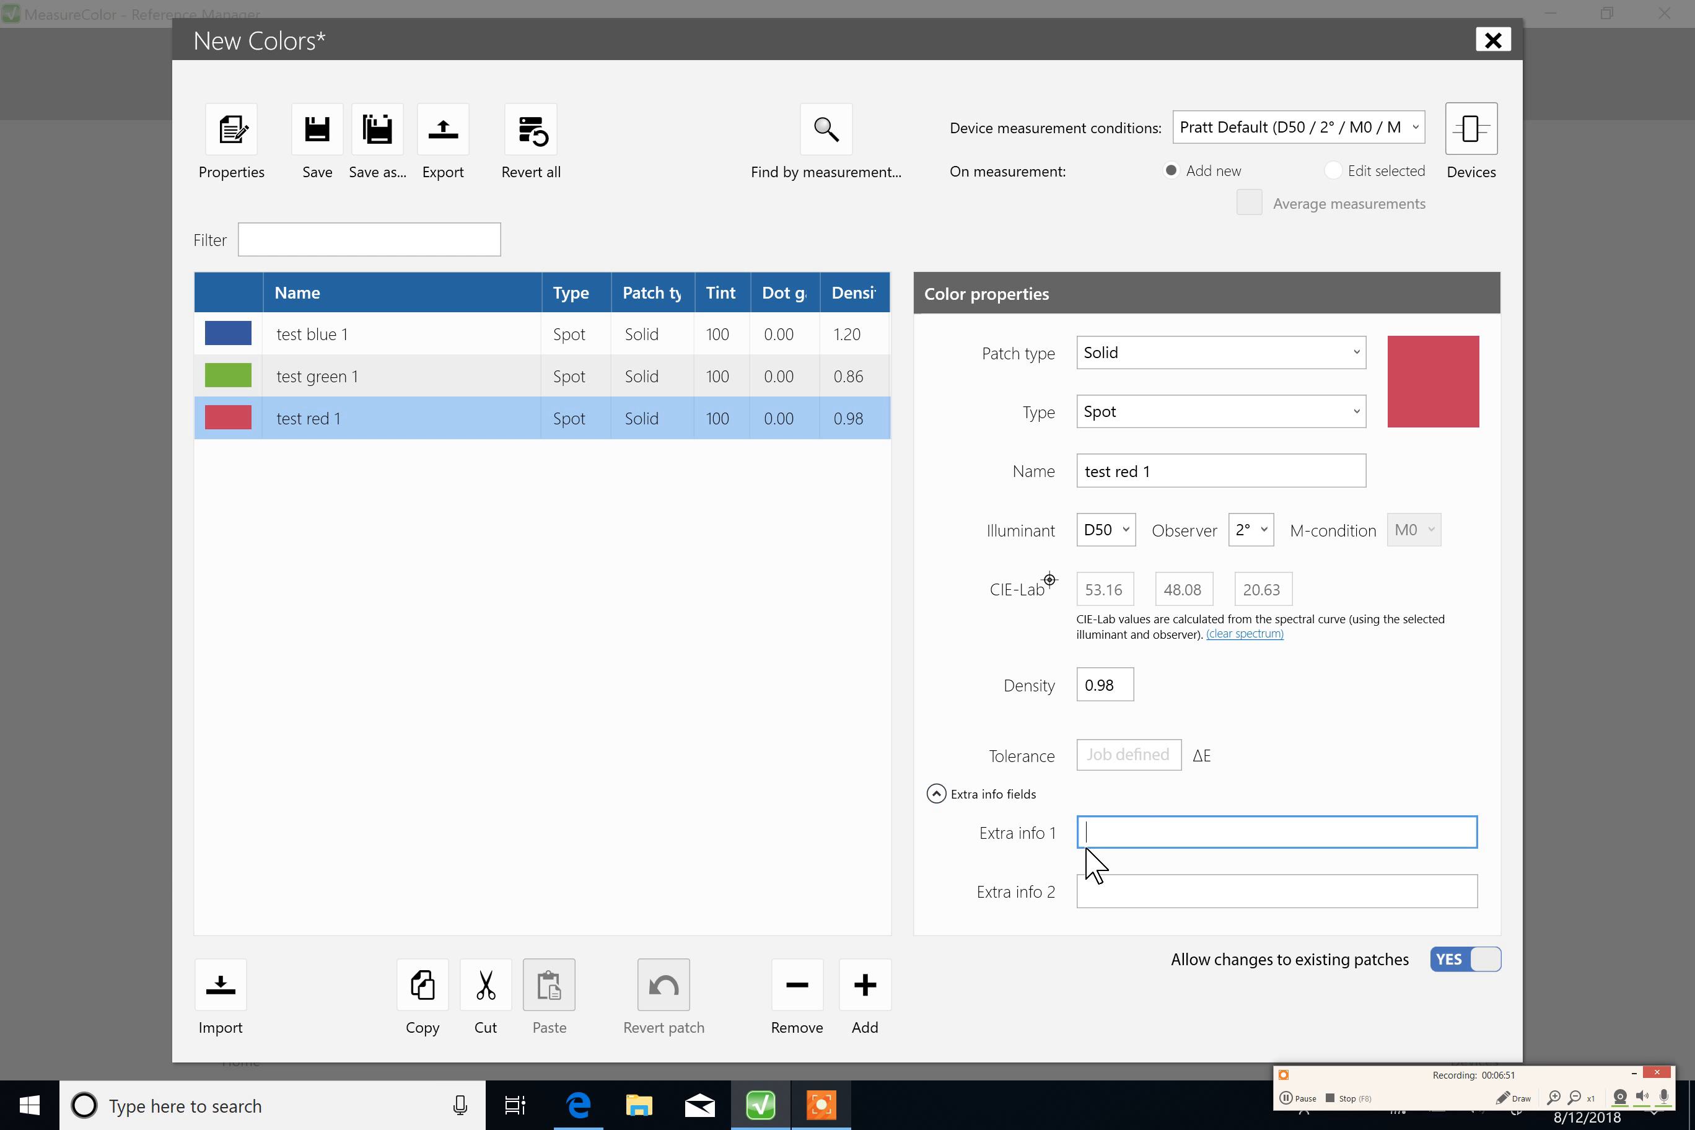
left_click(316, 139)
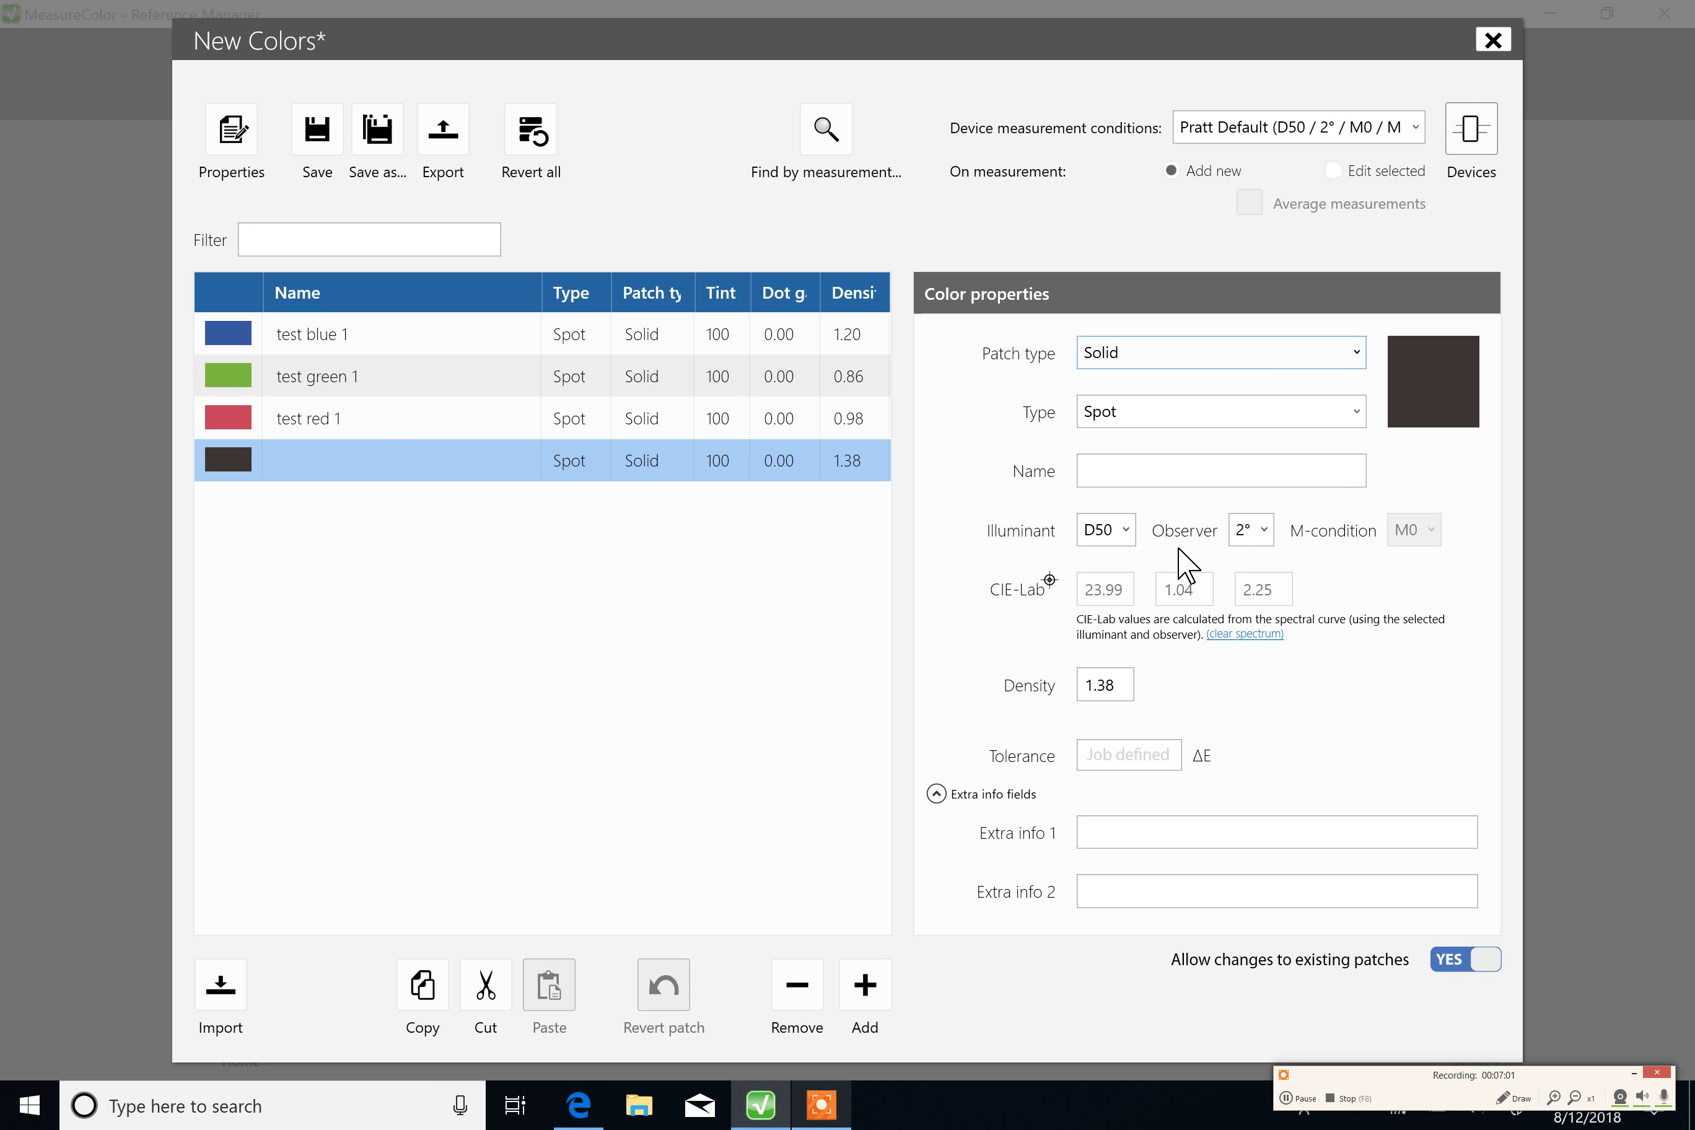
Step: Name the unnamed black patch "test black 1", save the New Colors reference, and close it back to the home screen
left_click(1101, 466)
type("t")
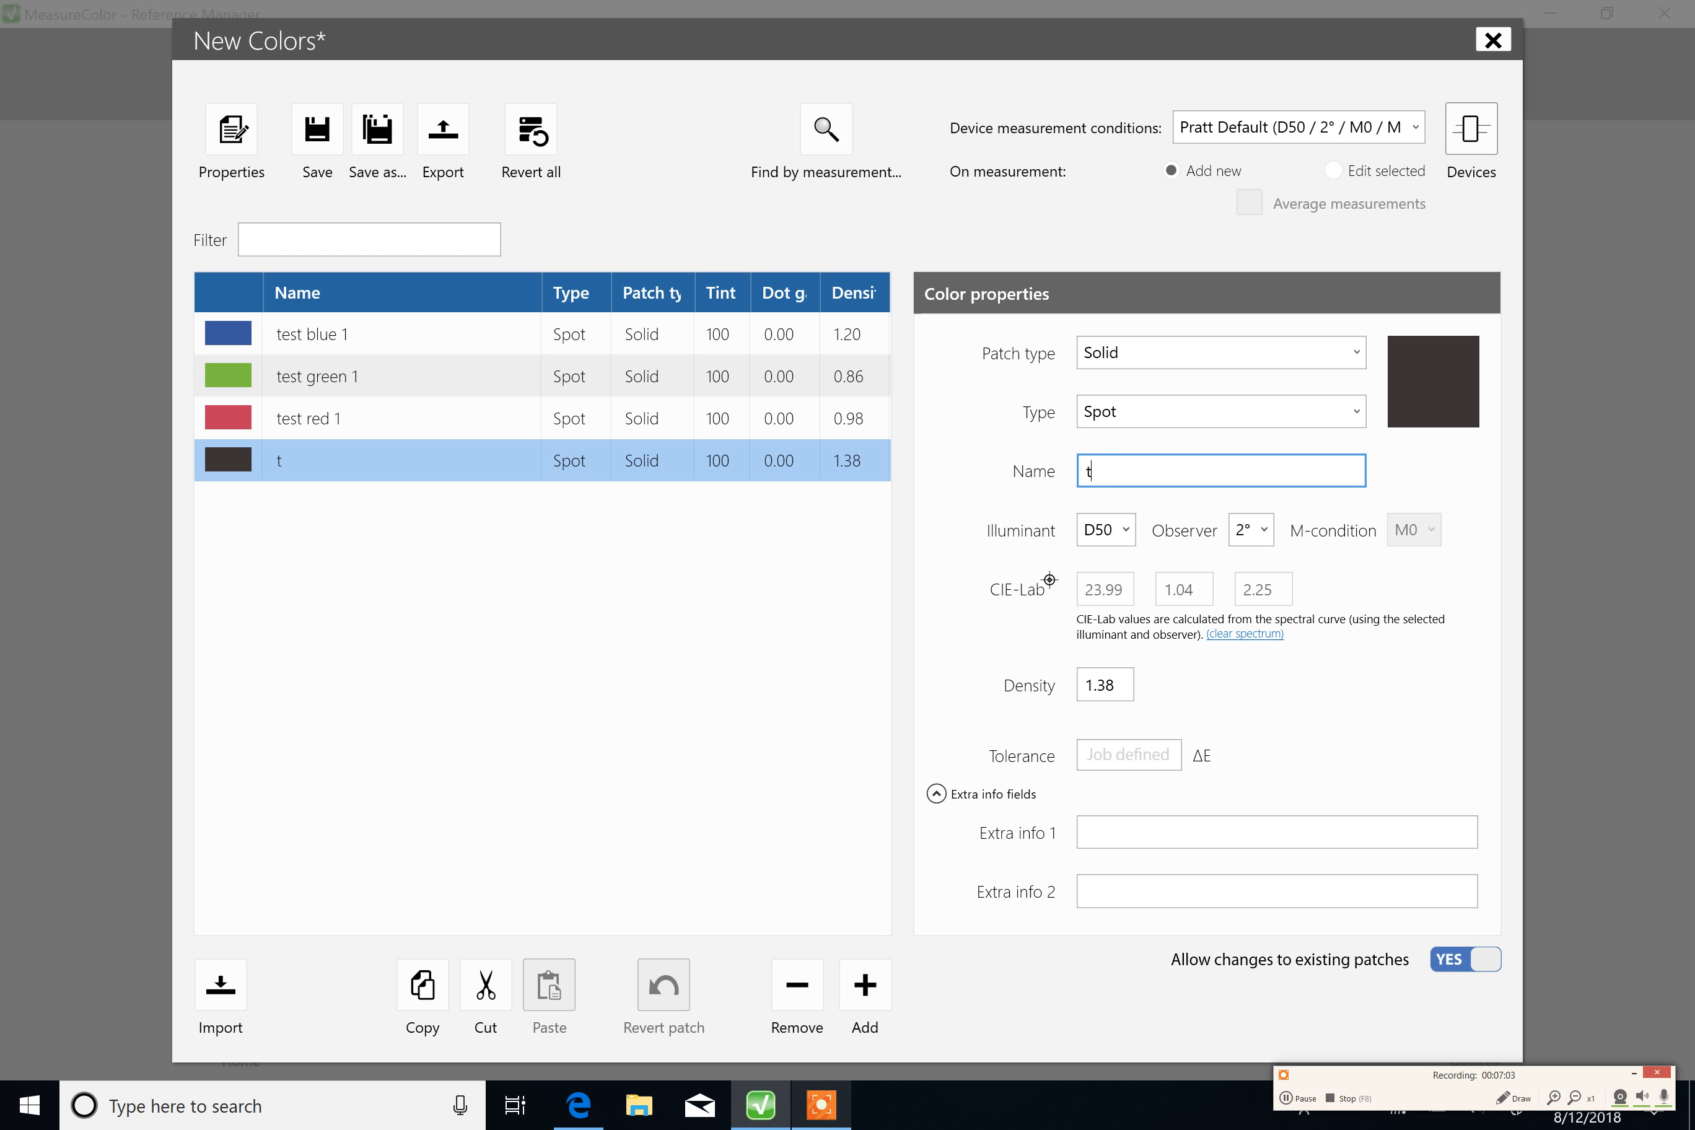
type("est black 1")
left_click(1087, 832)
left_click(325, 129)
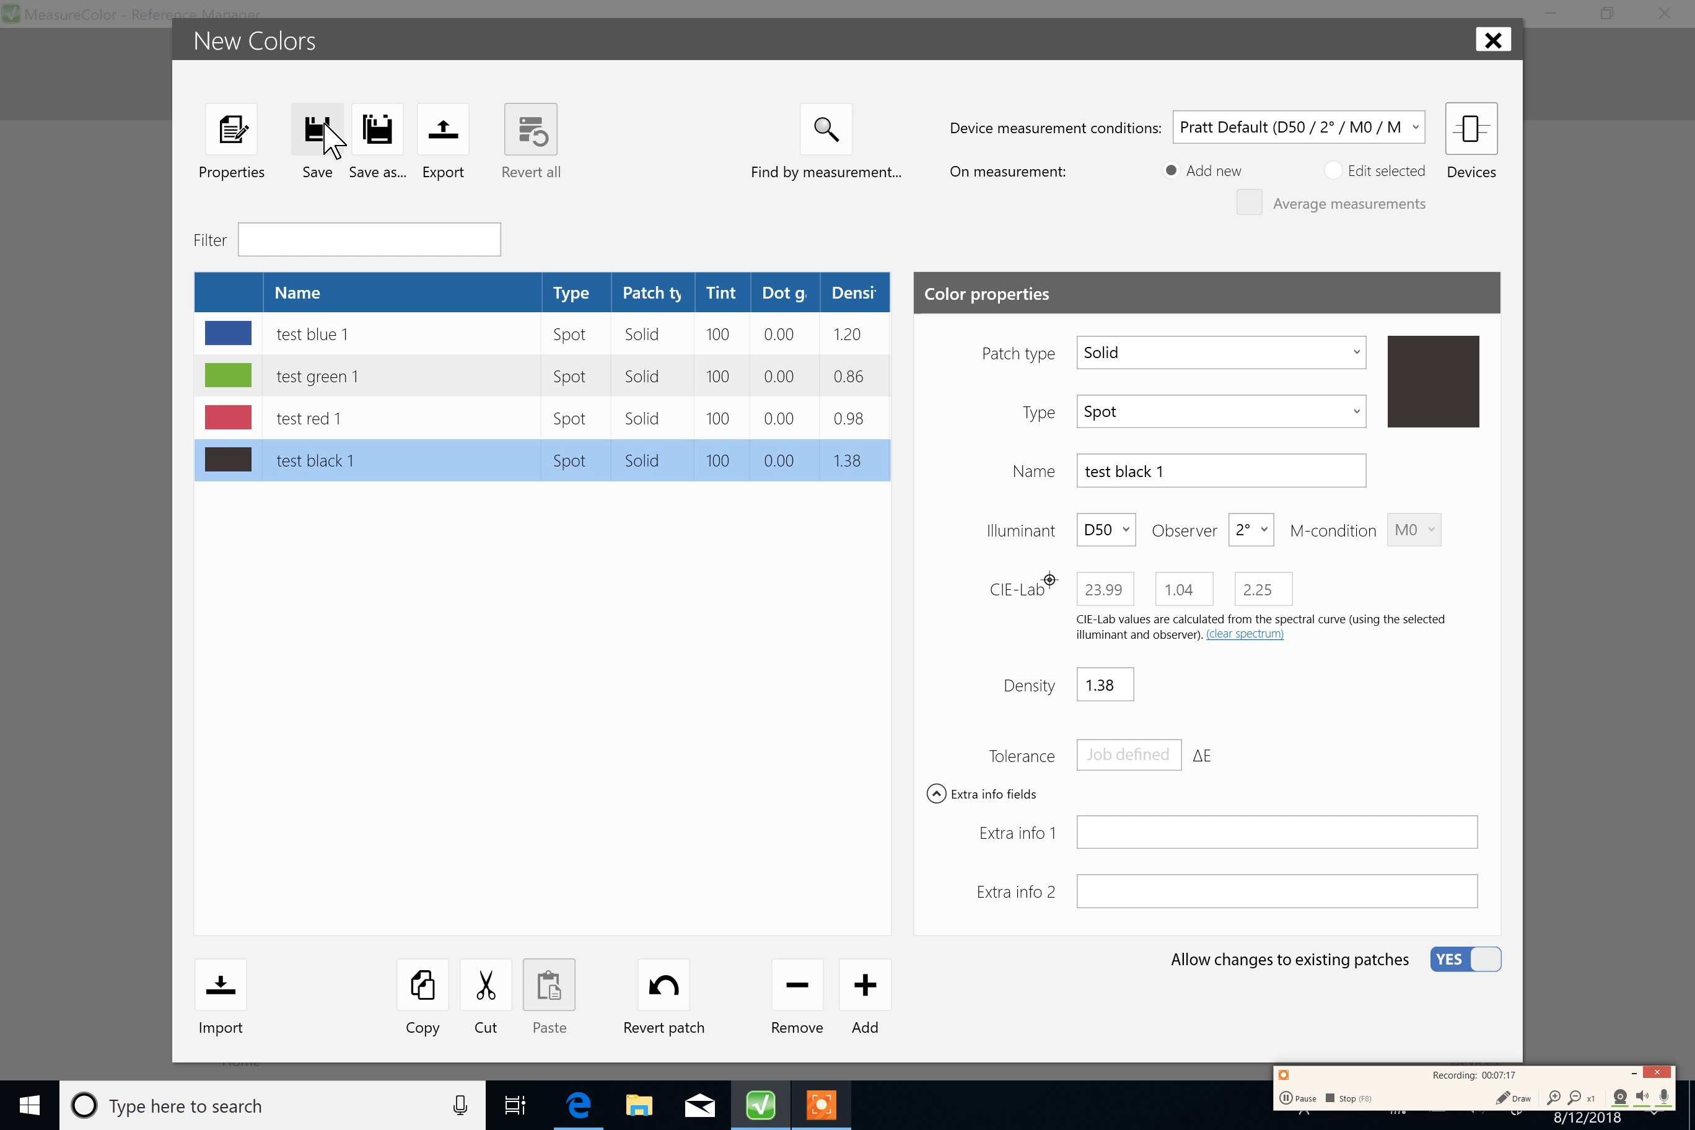
left_click(321, 127)
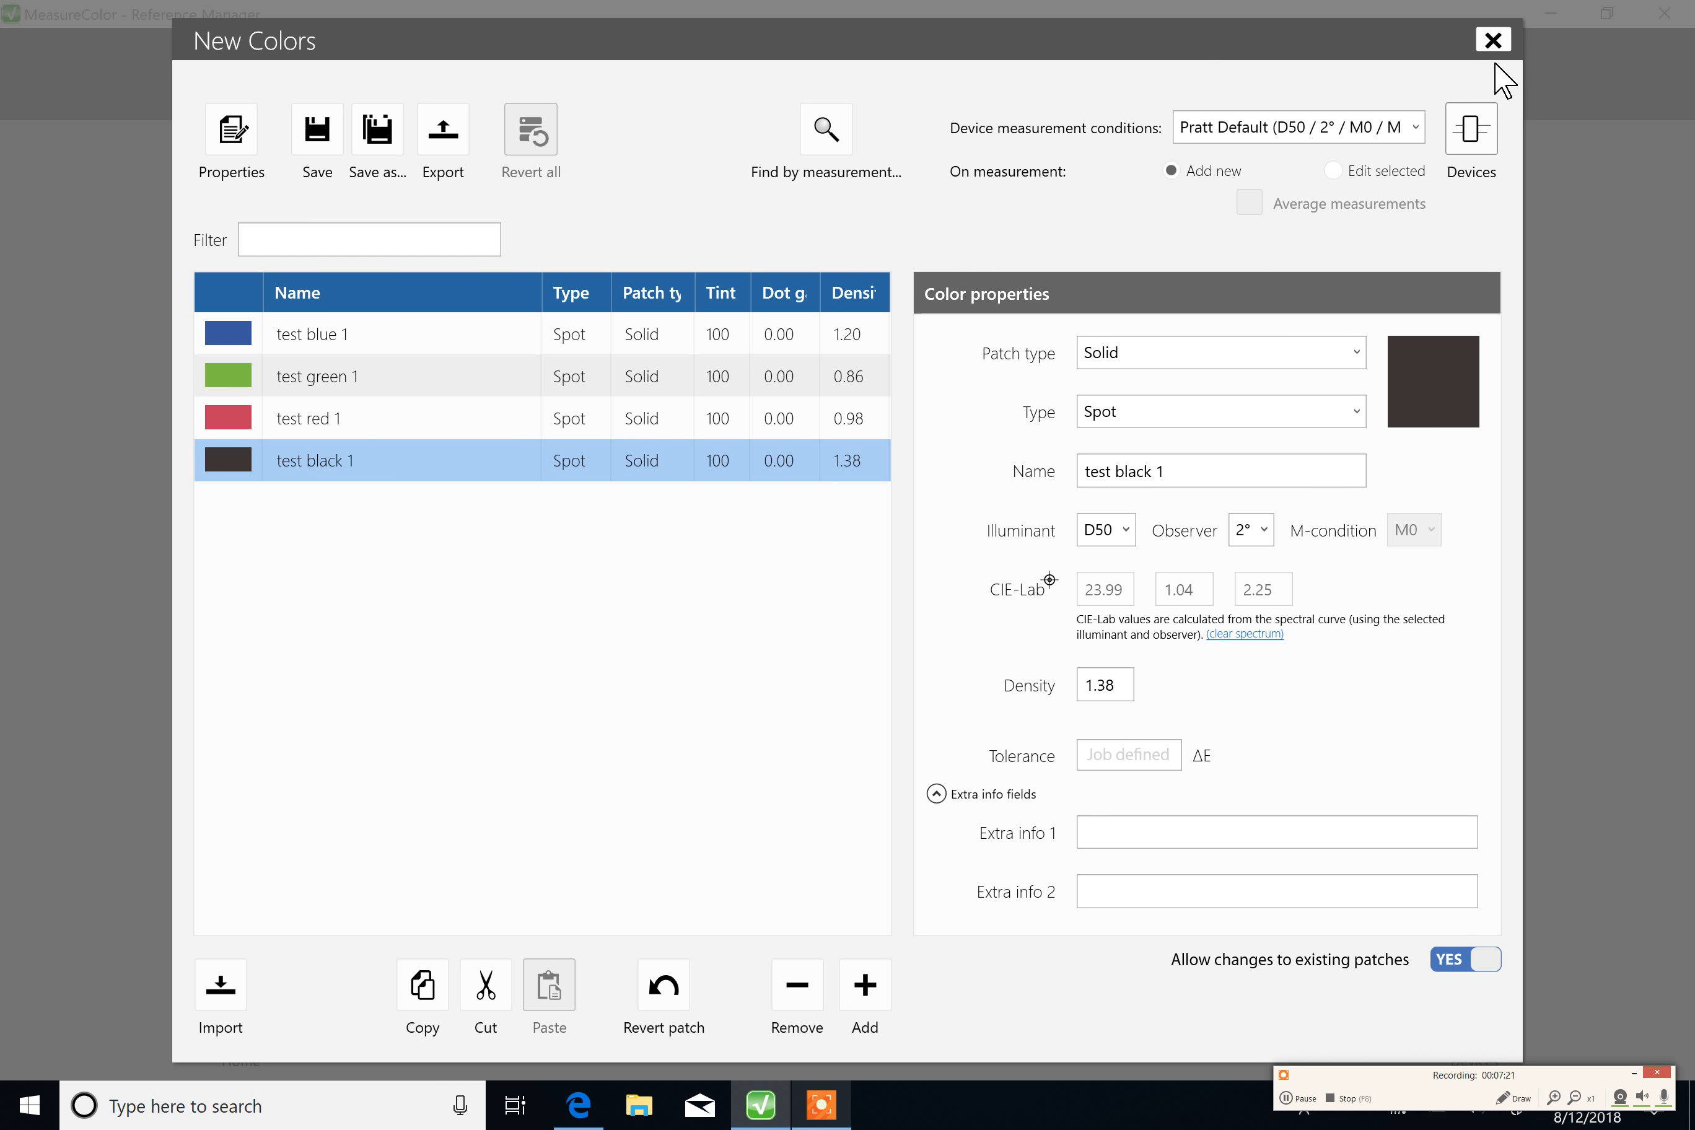
left_click(1493, 41)
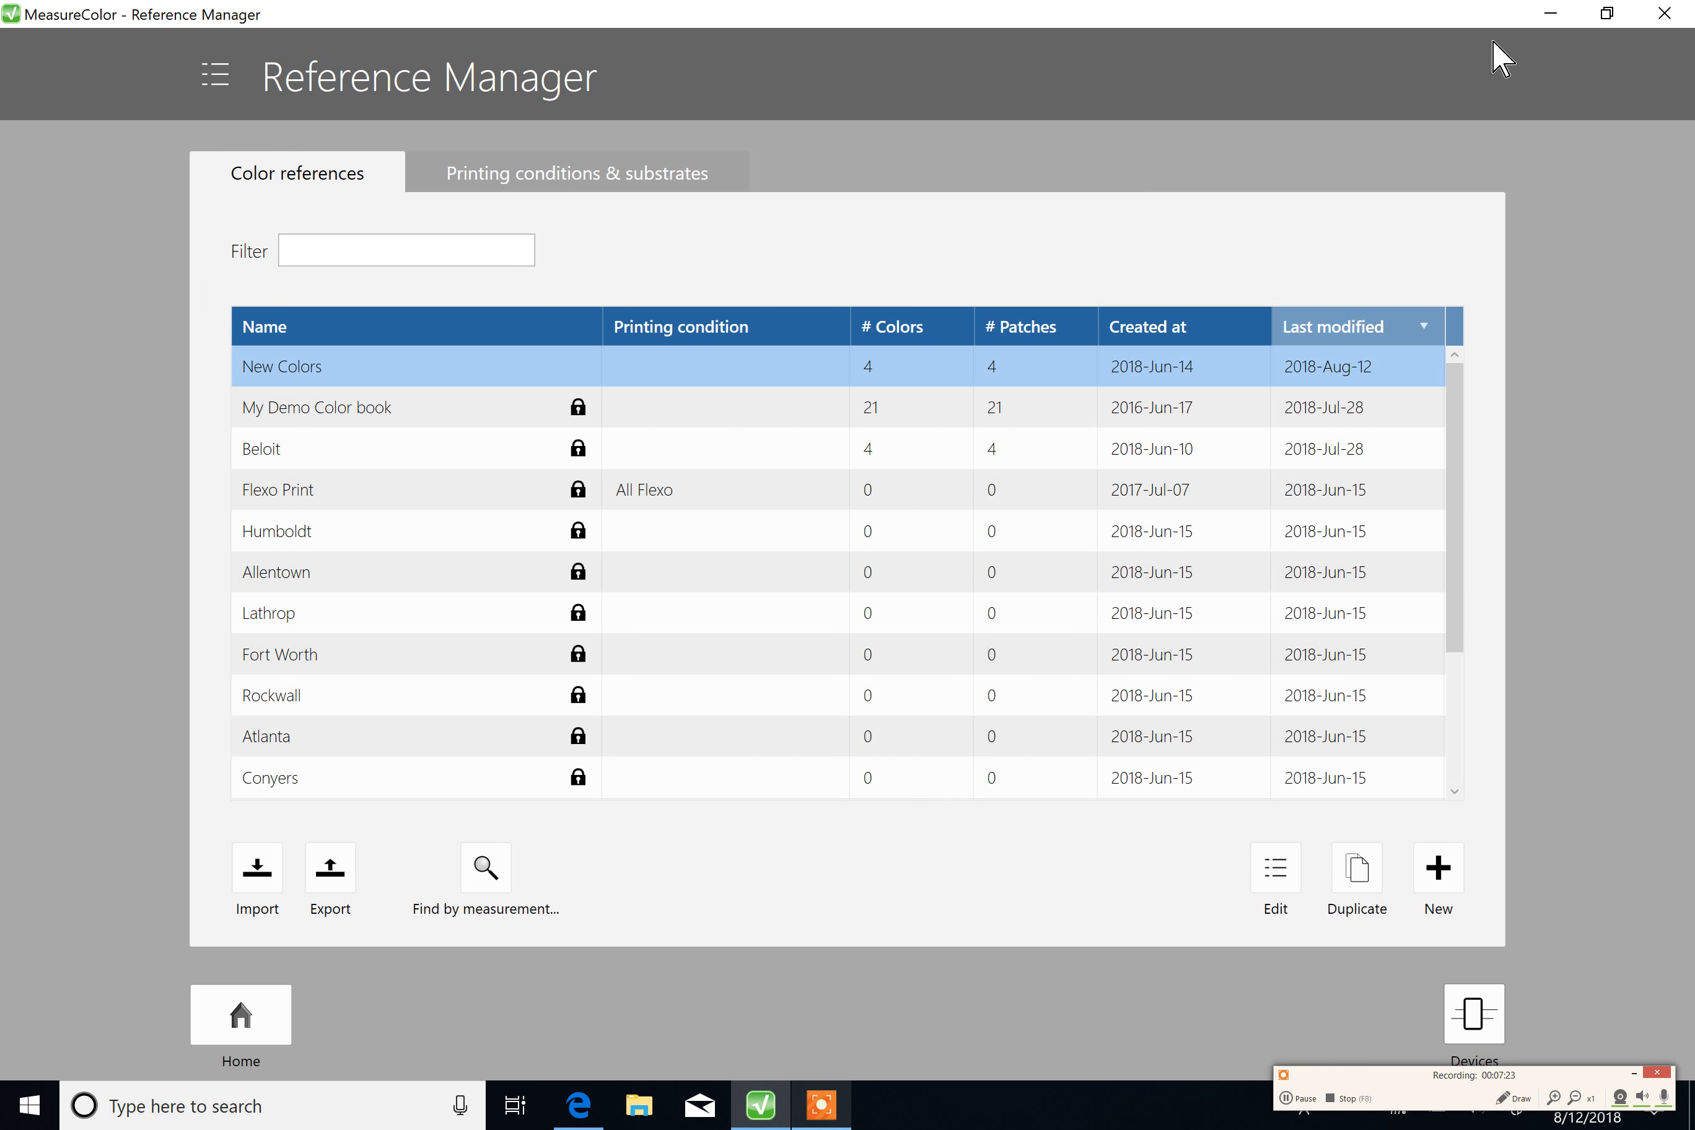
left_click(242, 1014)
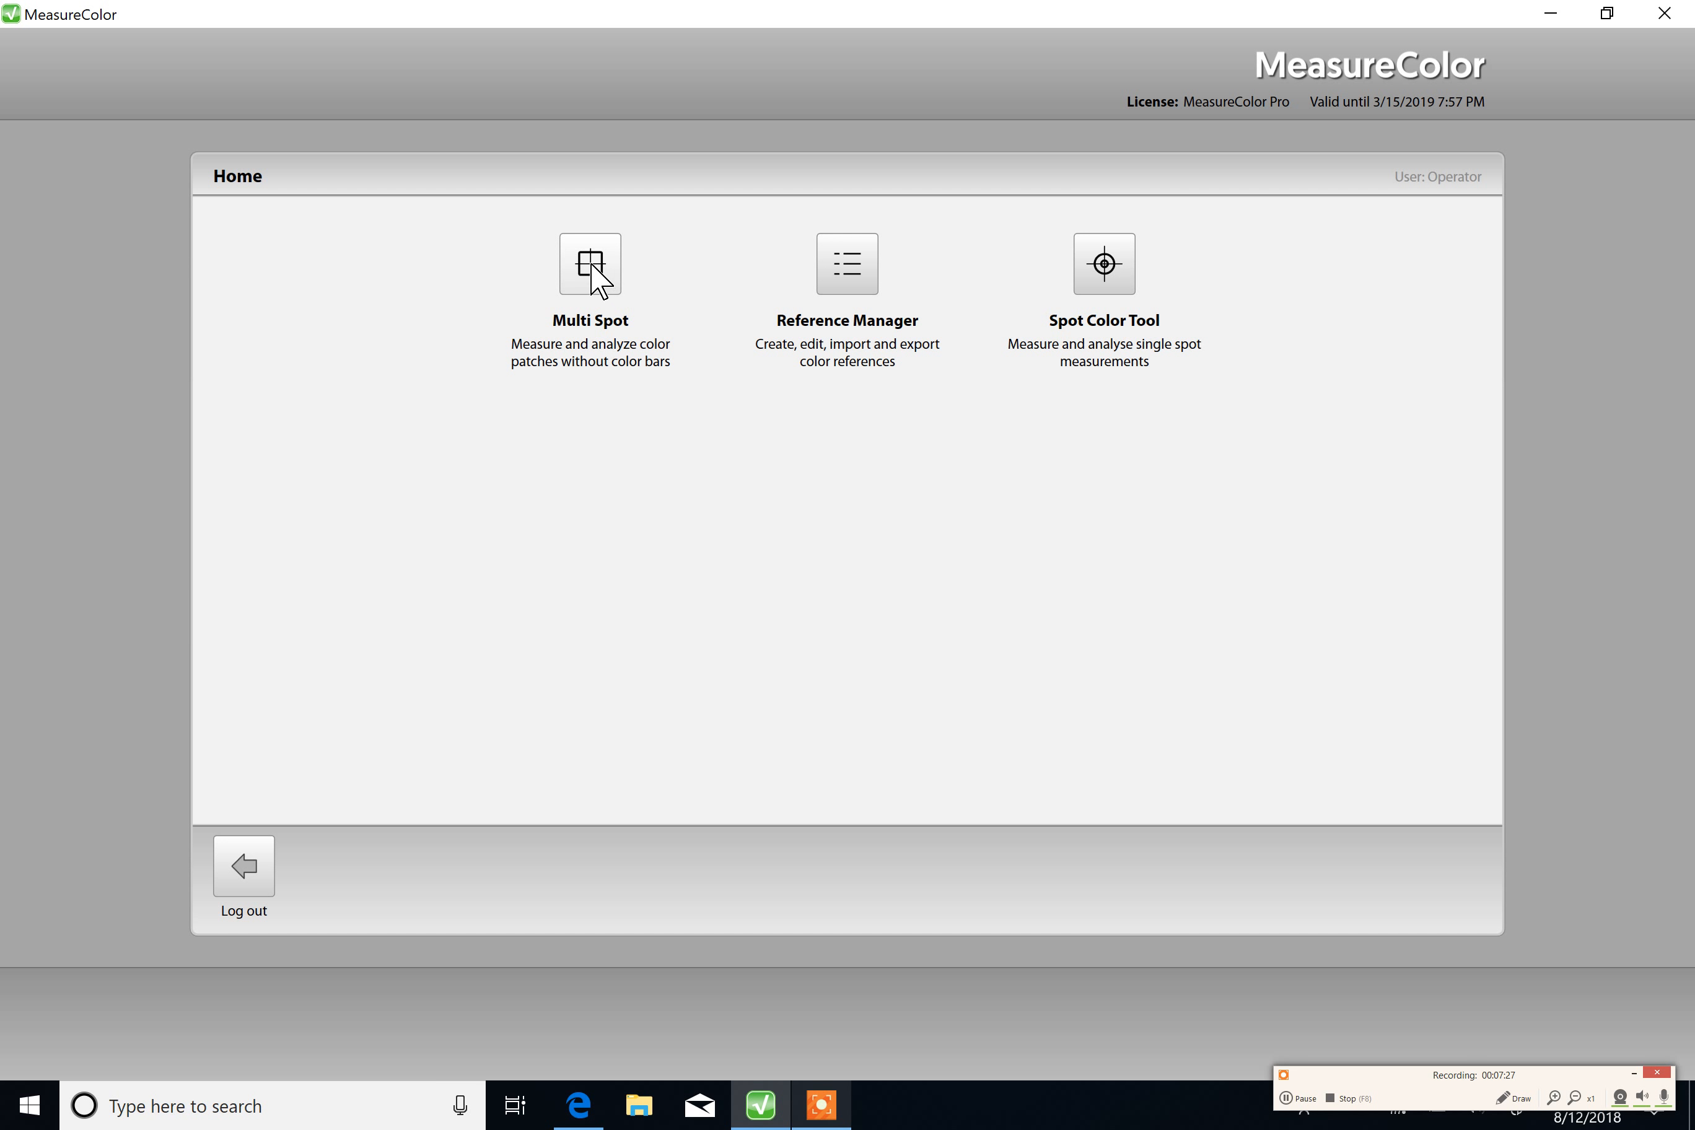
Step: Start a new Multi Spot job for Beloit on the All Flexo machine with the Pratt Default preset
left_click(592, 268)
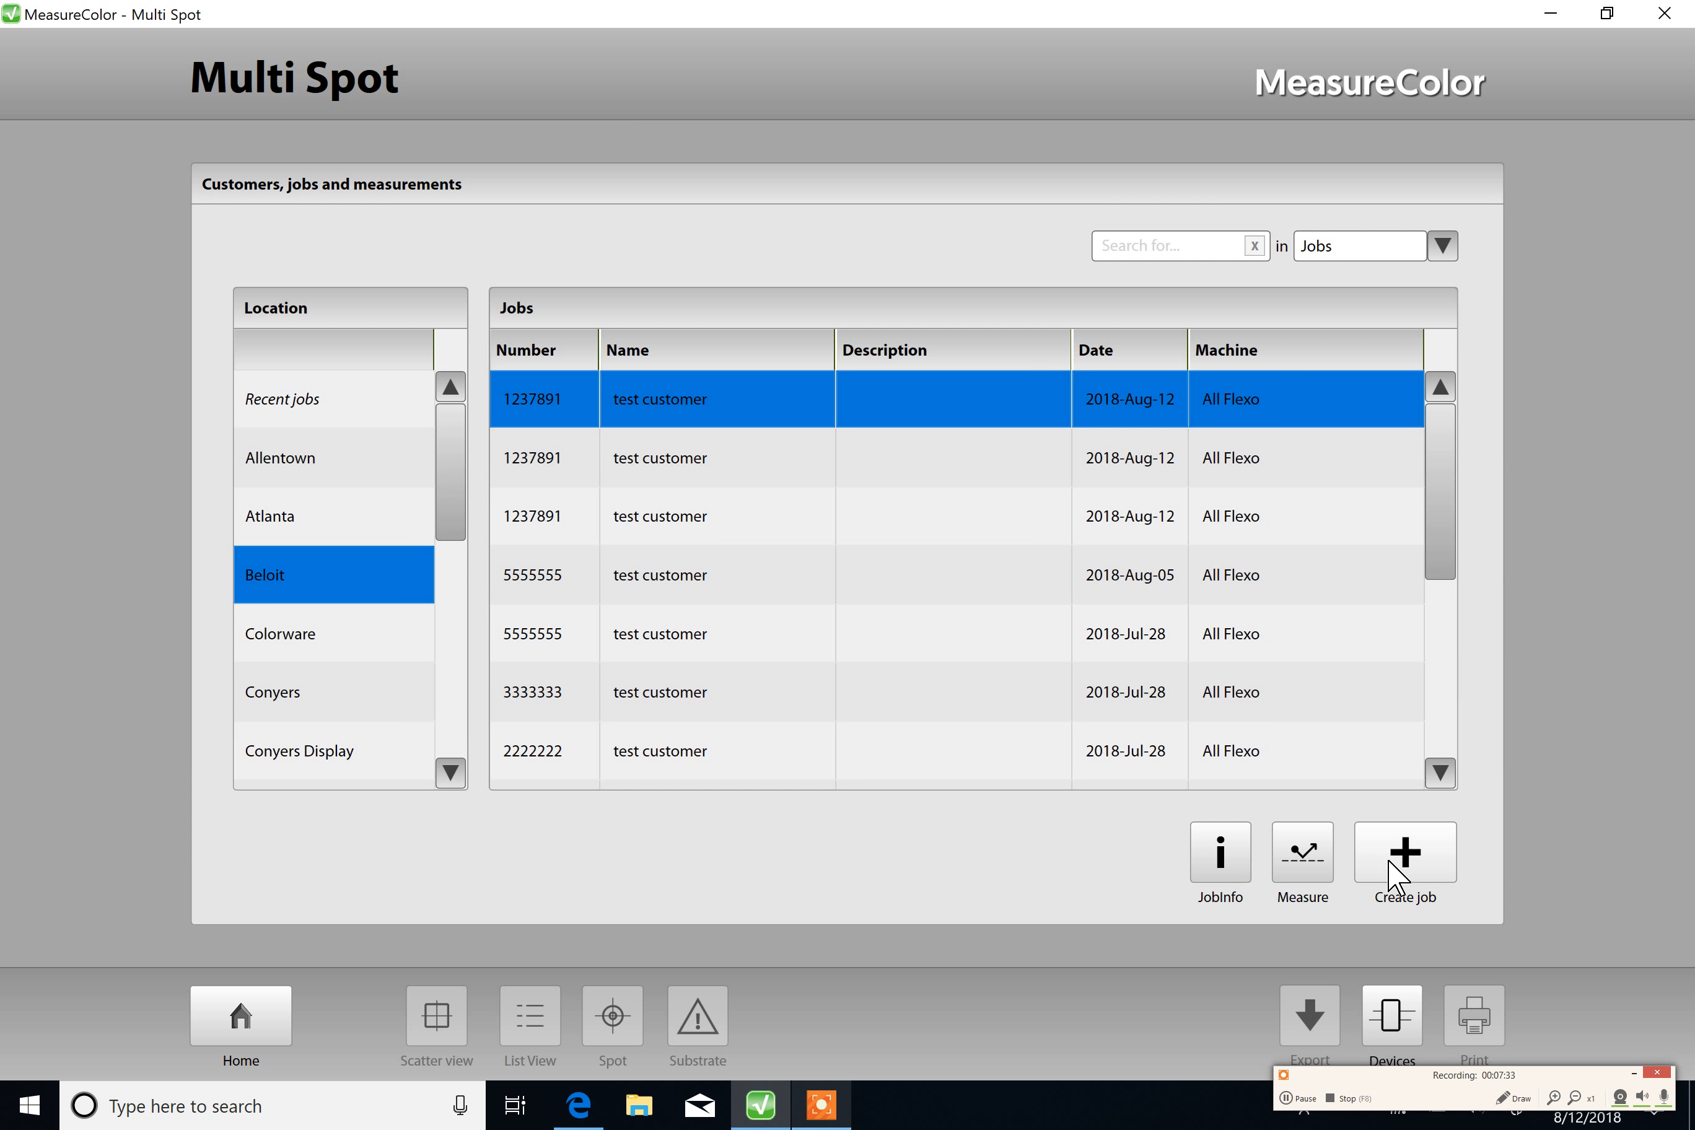
left_click(1419, 864)
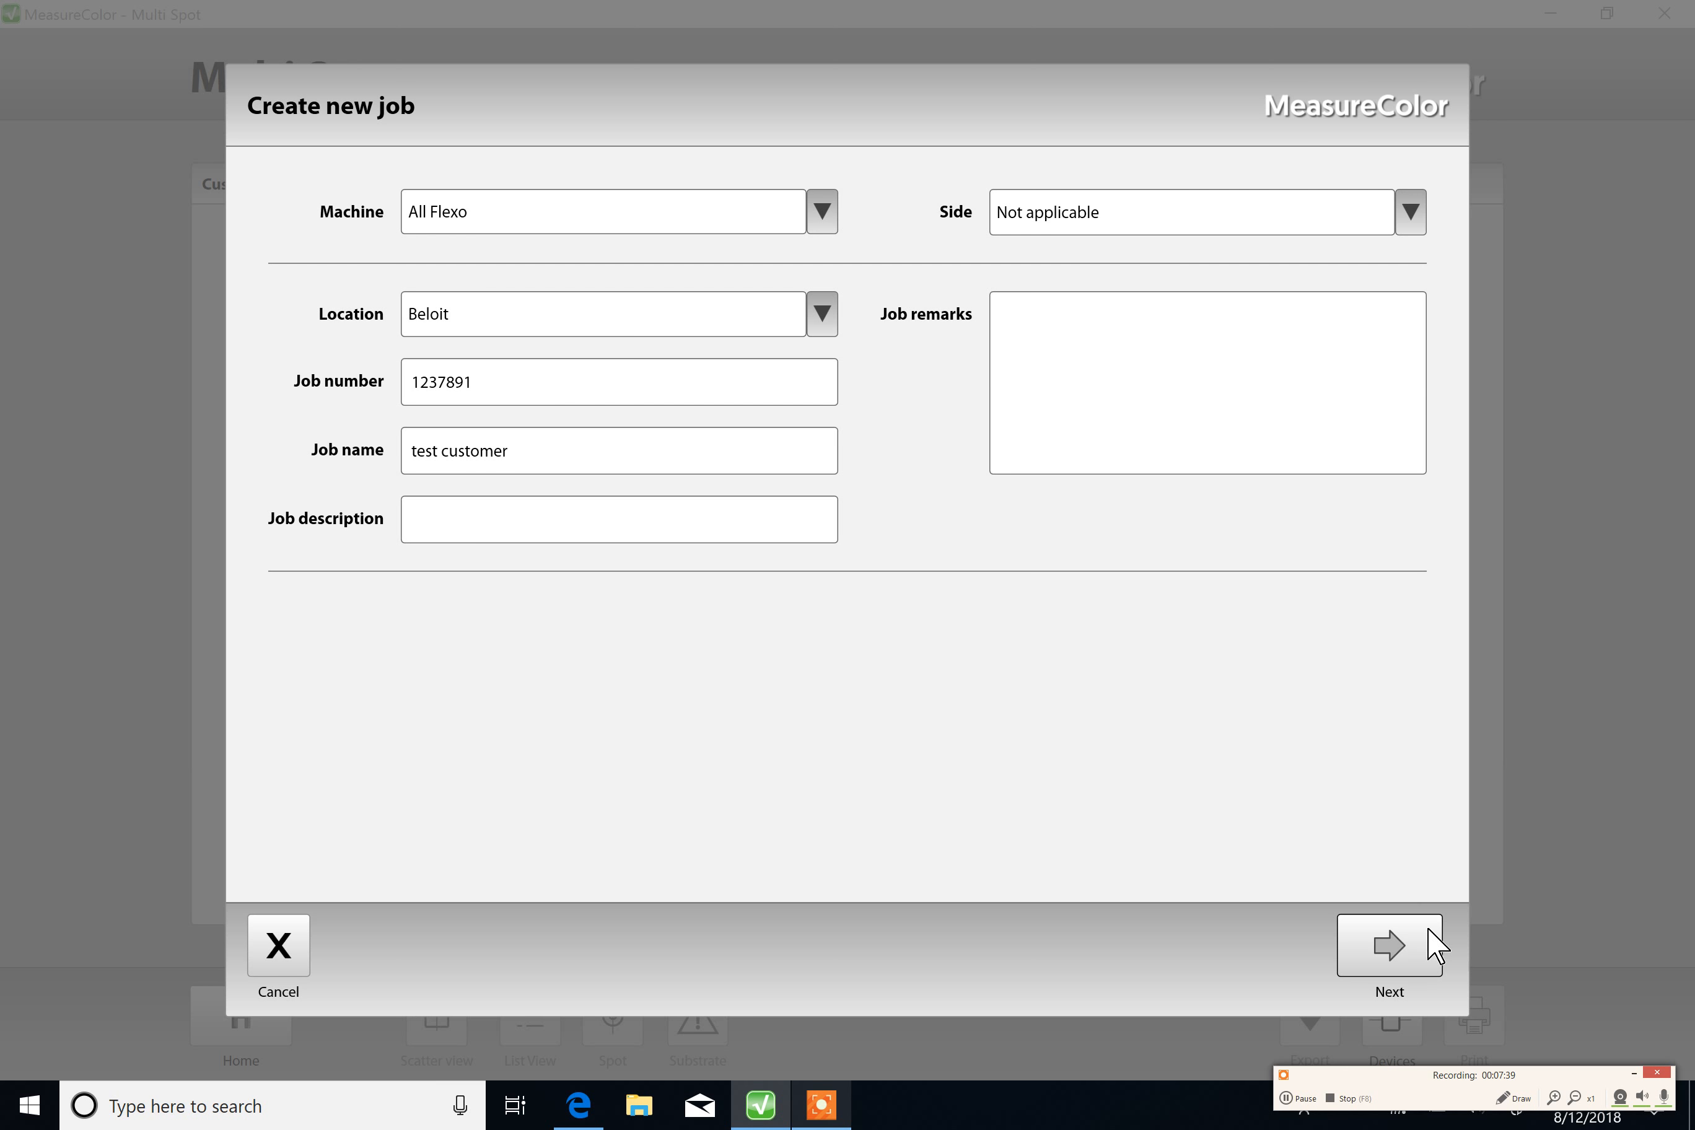
left_click(1397, 946)
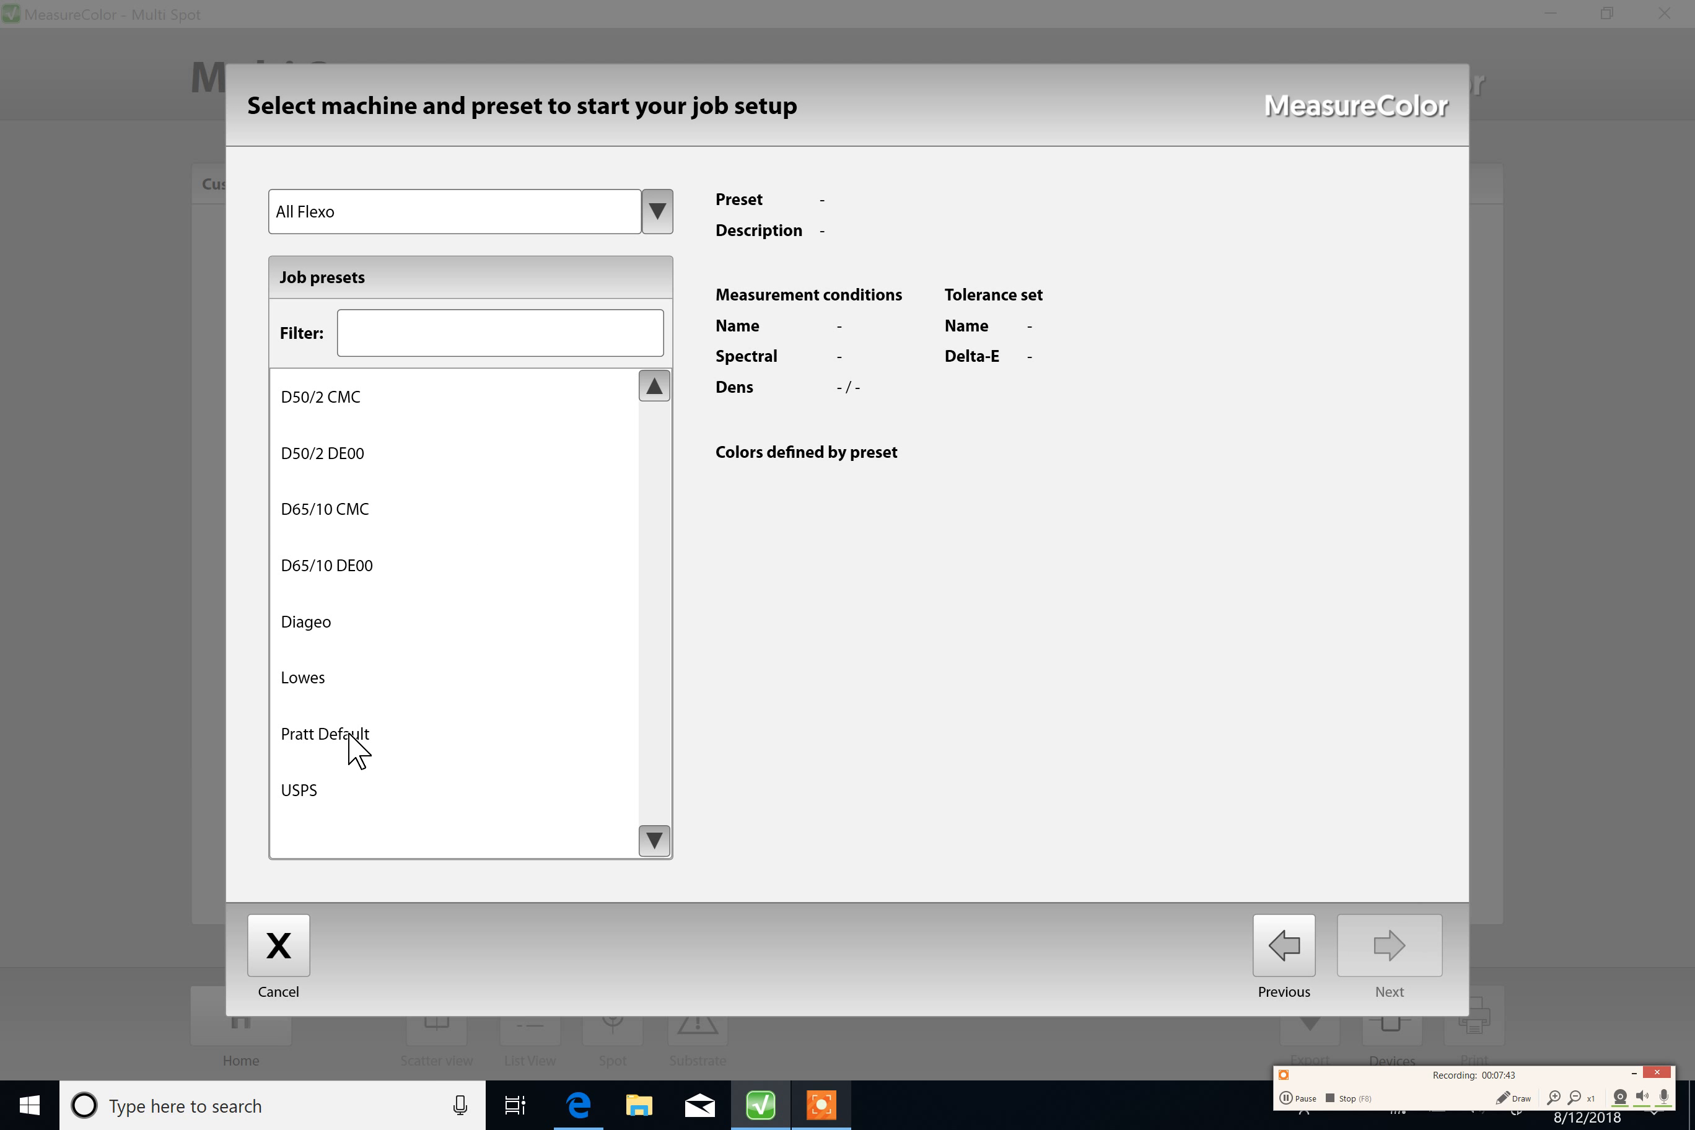
left_click(351, 736)
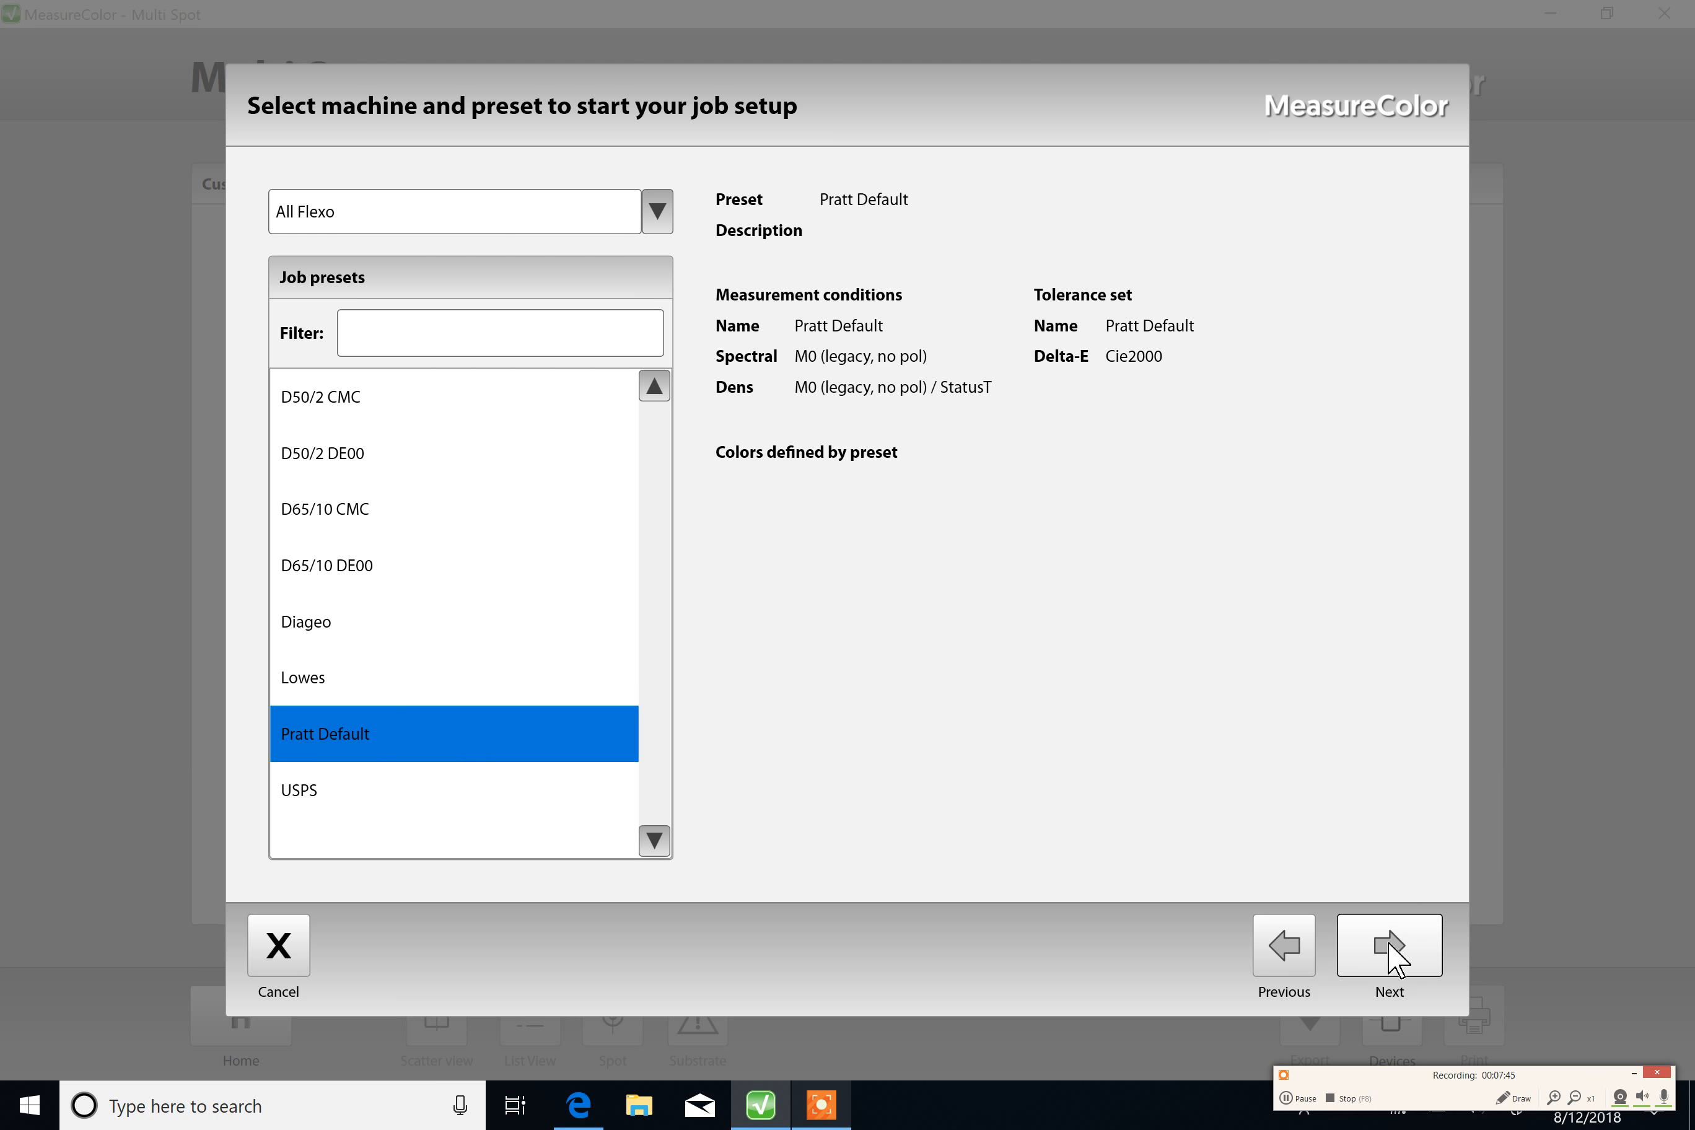
left_click(1386, 970)
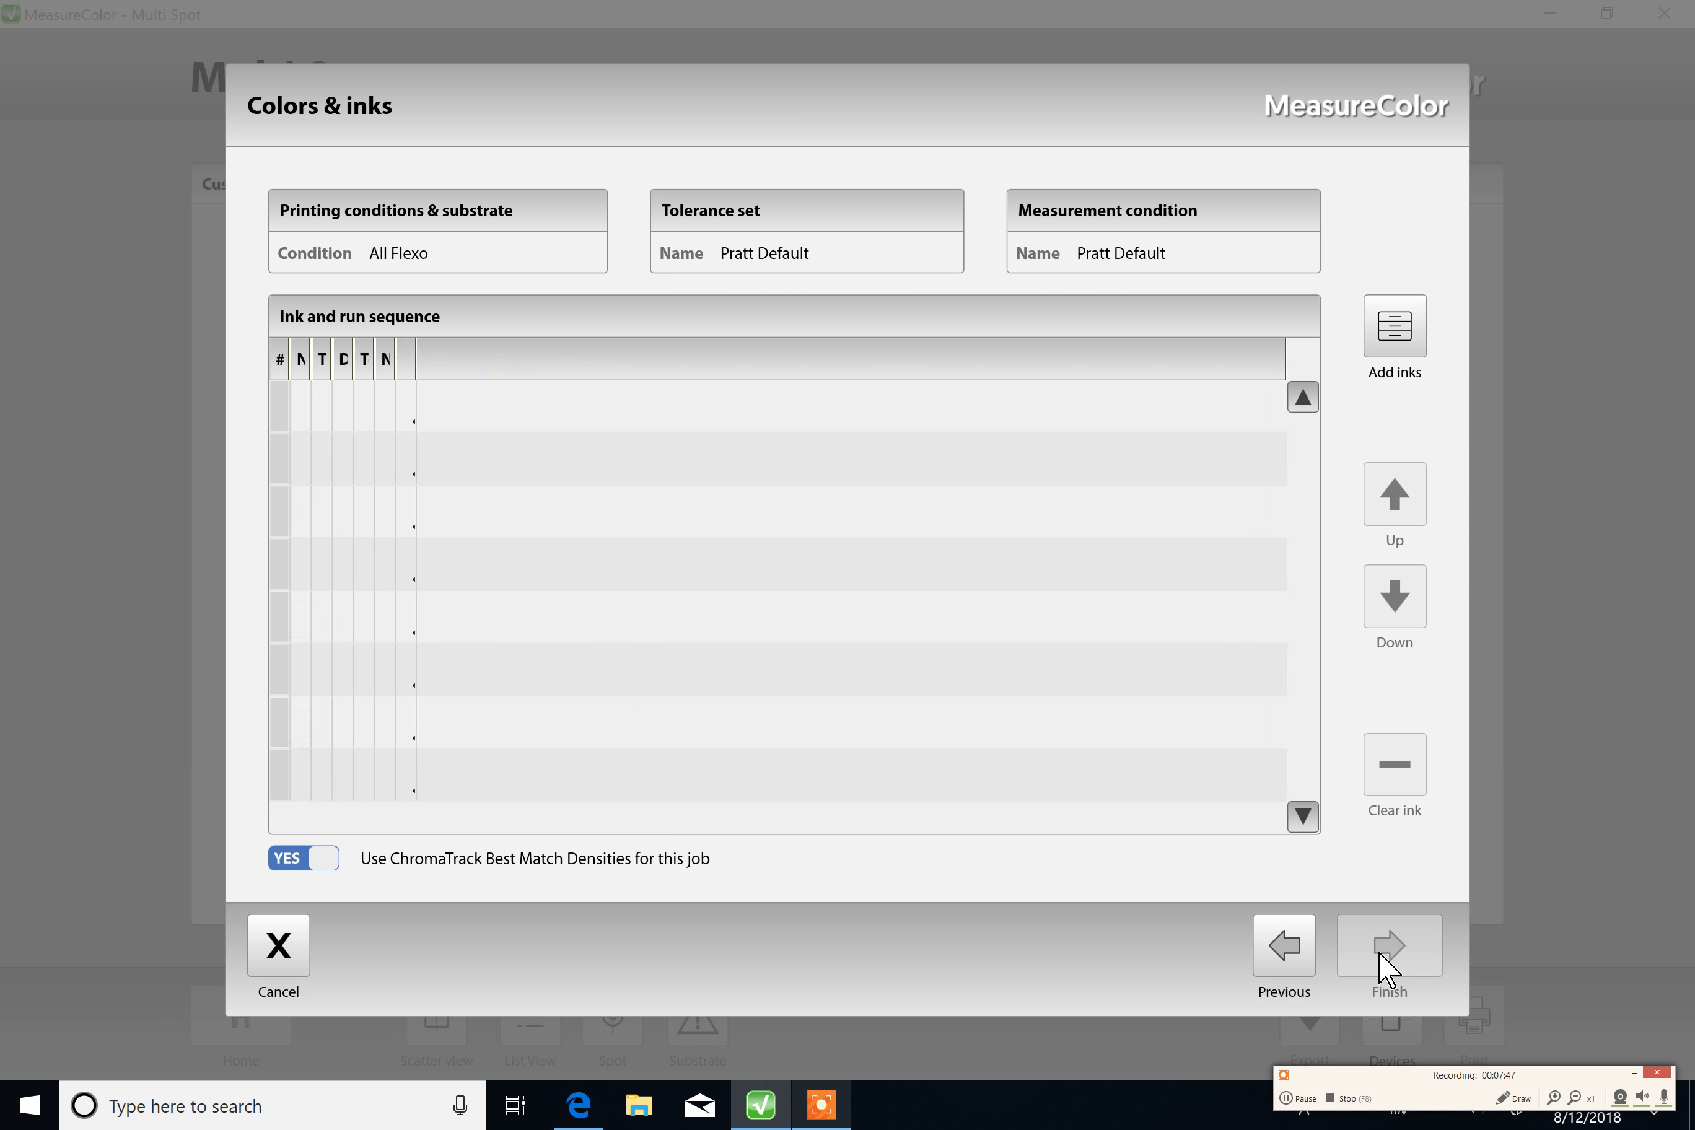
Step: Add the test black 1 and test red 1 inks from the New Colors reference to the job's ink sequence
left_click(1394, 328)
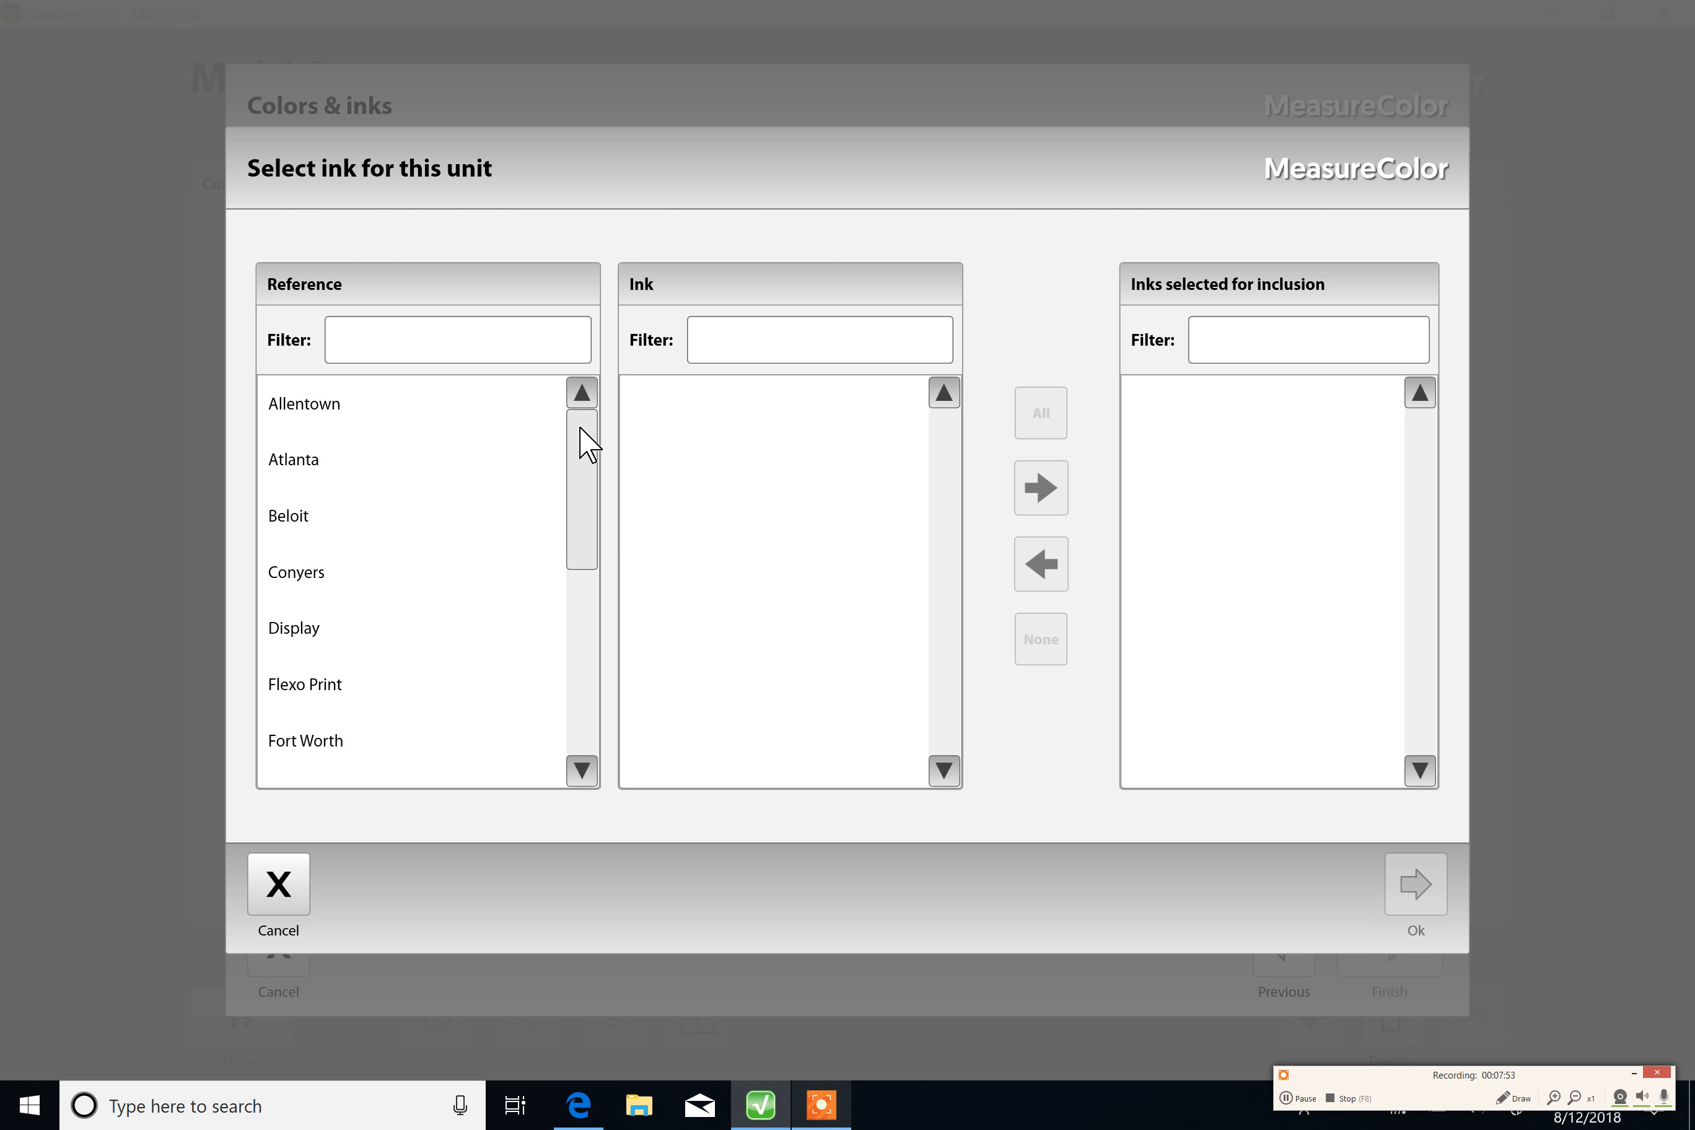
left_click_drag(580, 428, 595, 671)
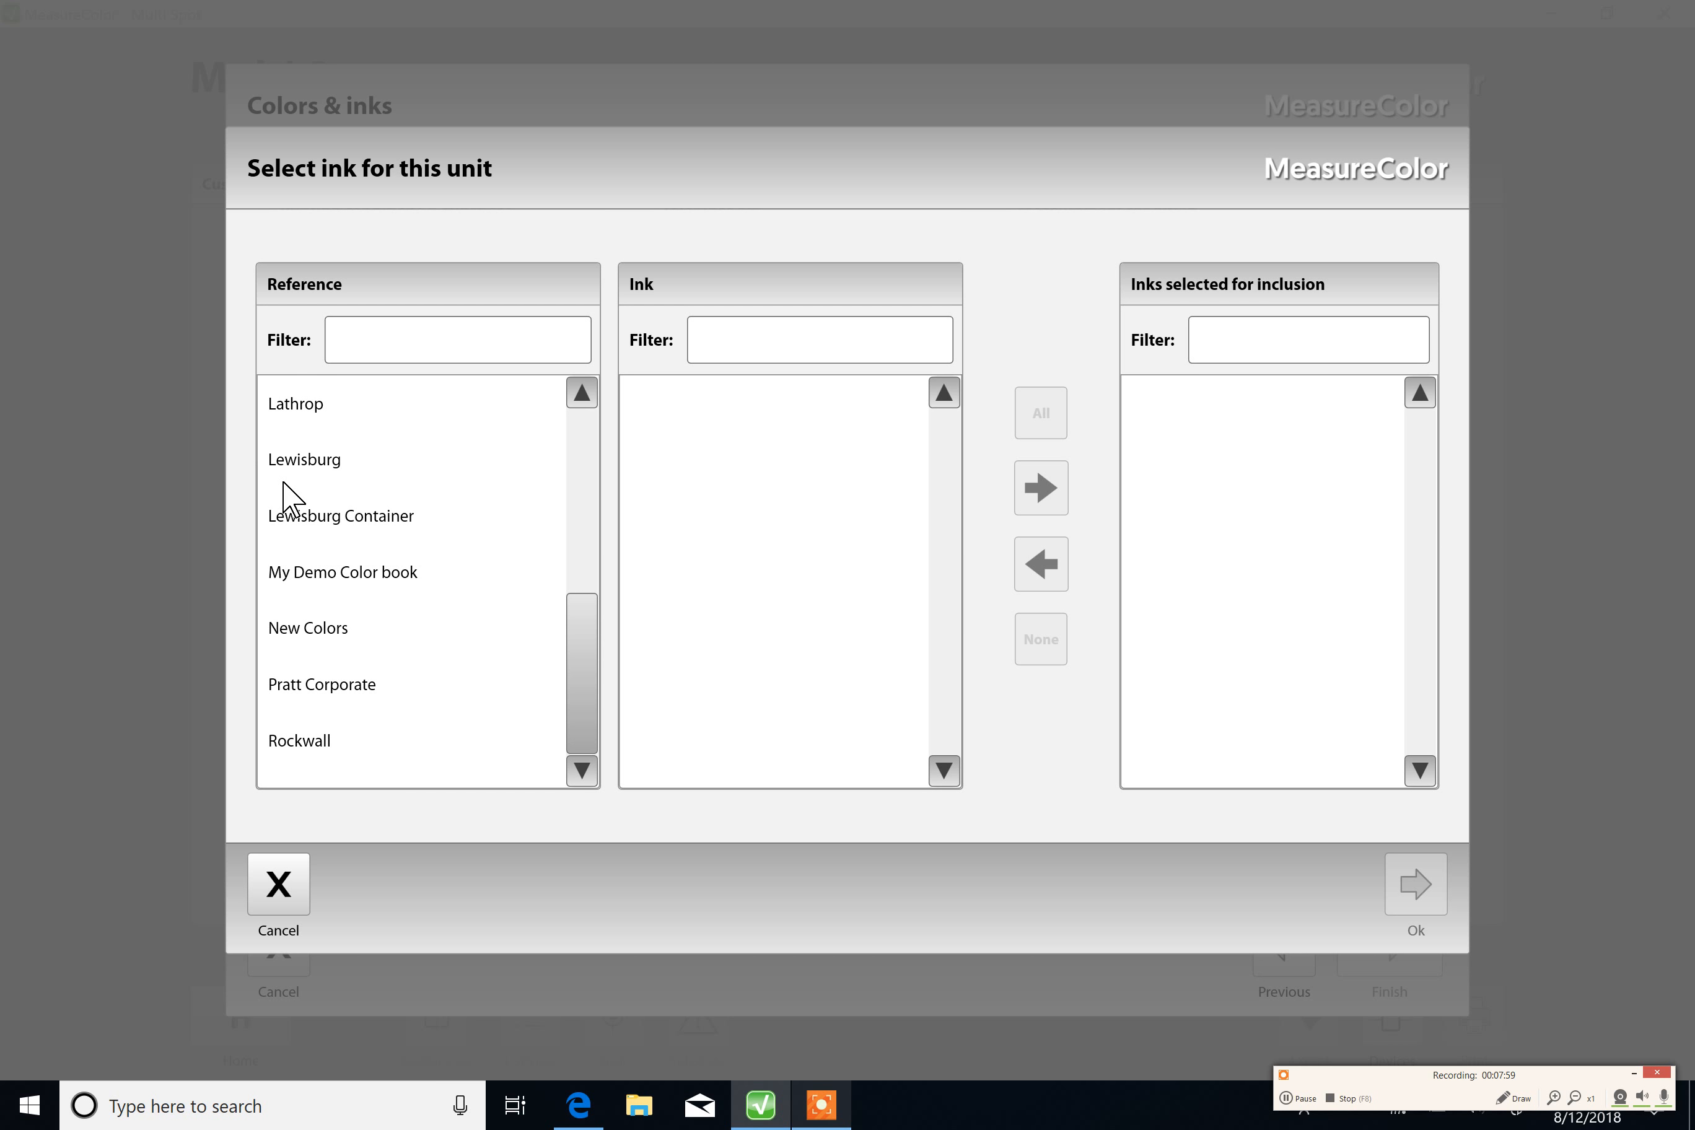
left_click(296, 631)
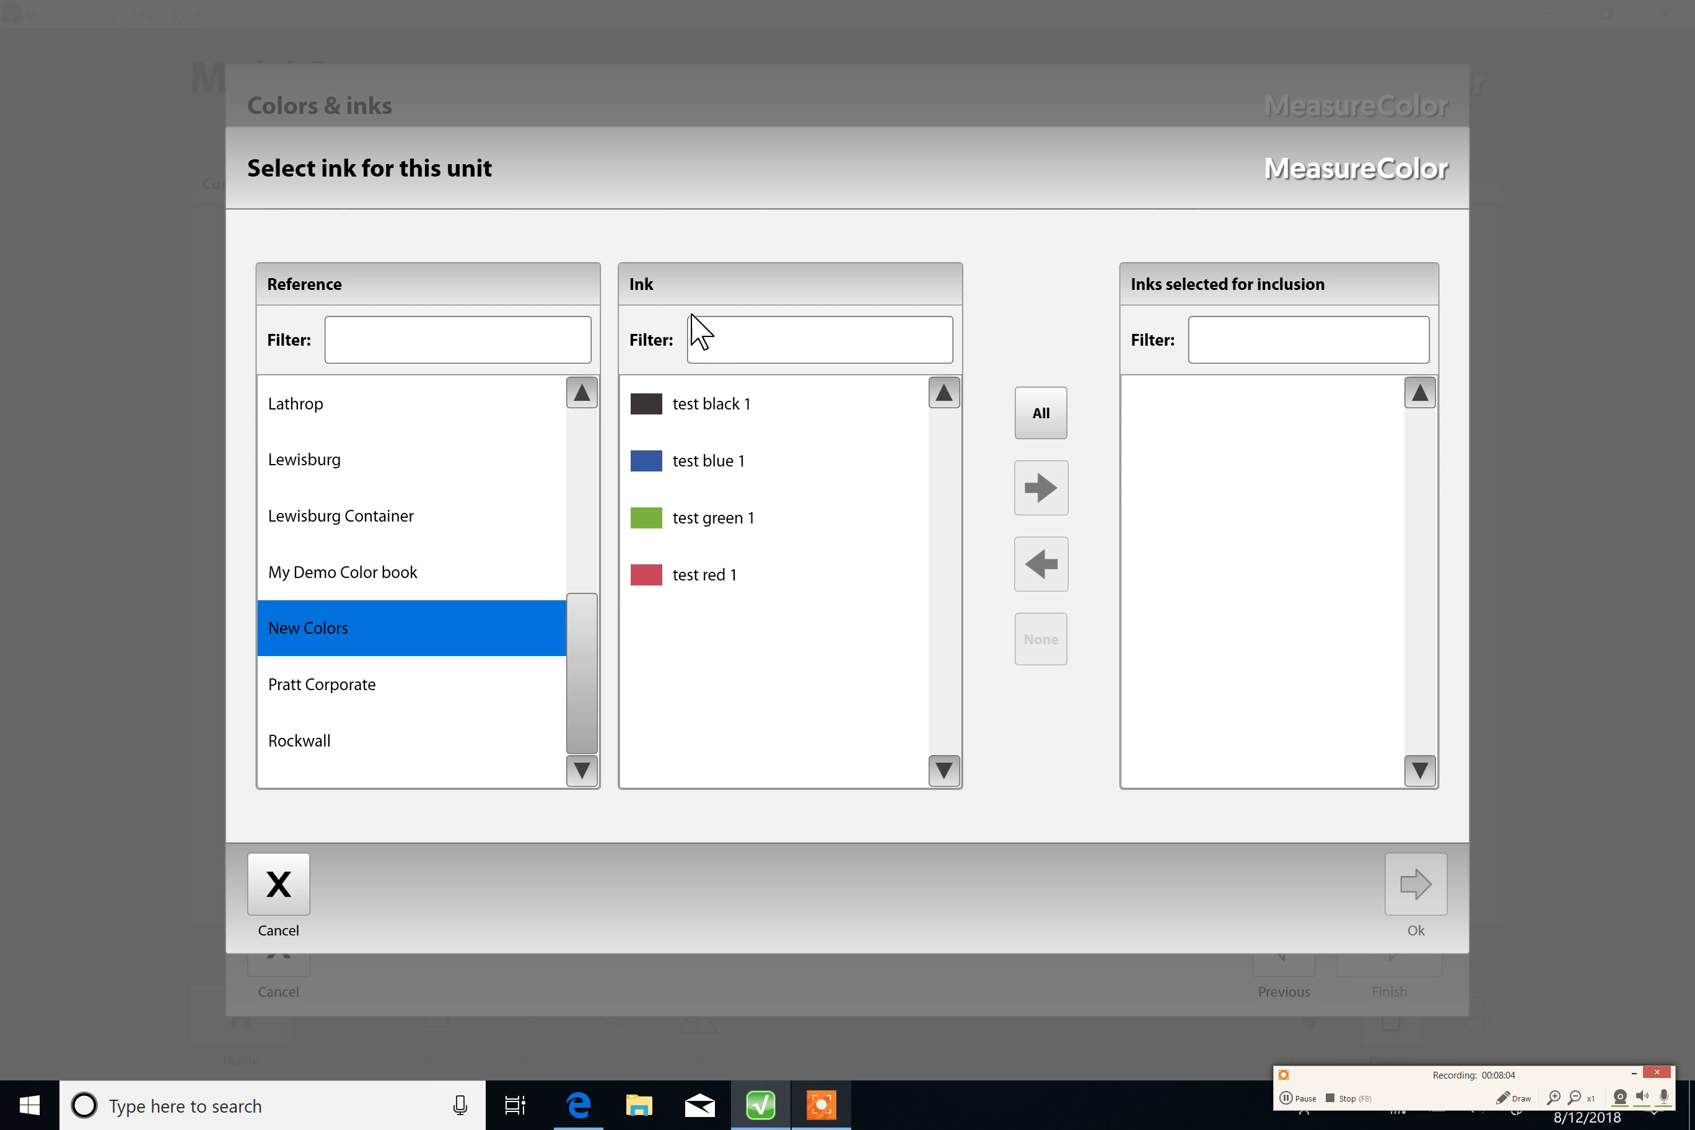
left_click(690, 413)
left_click(1043, 488)
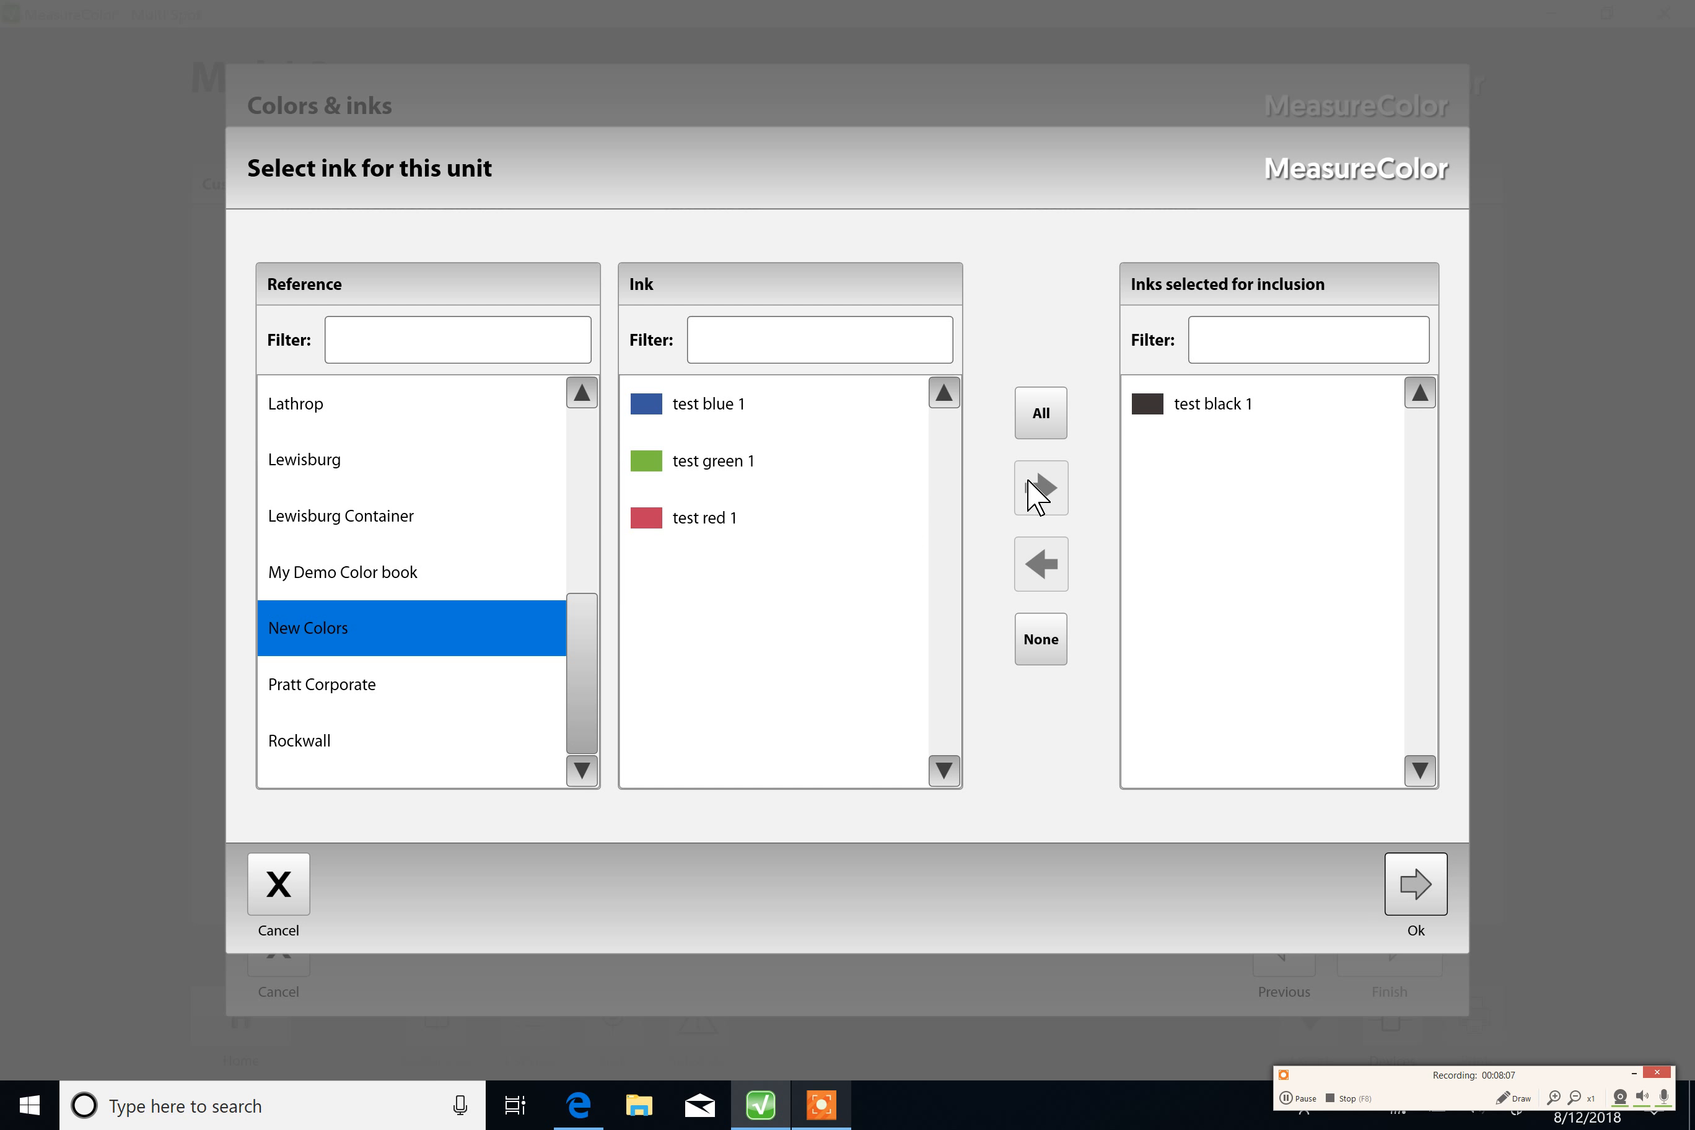
left_click(702, 518)
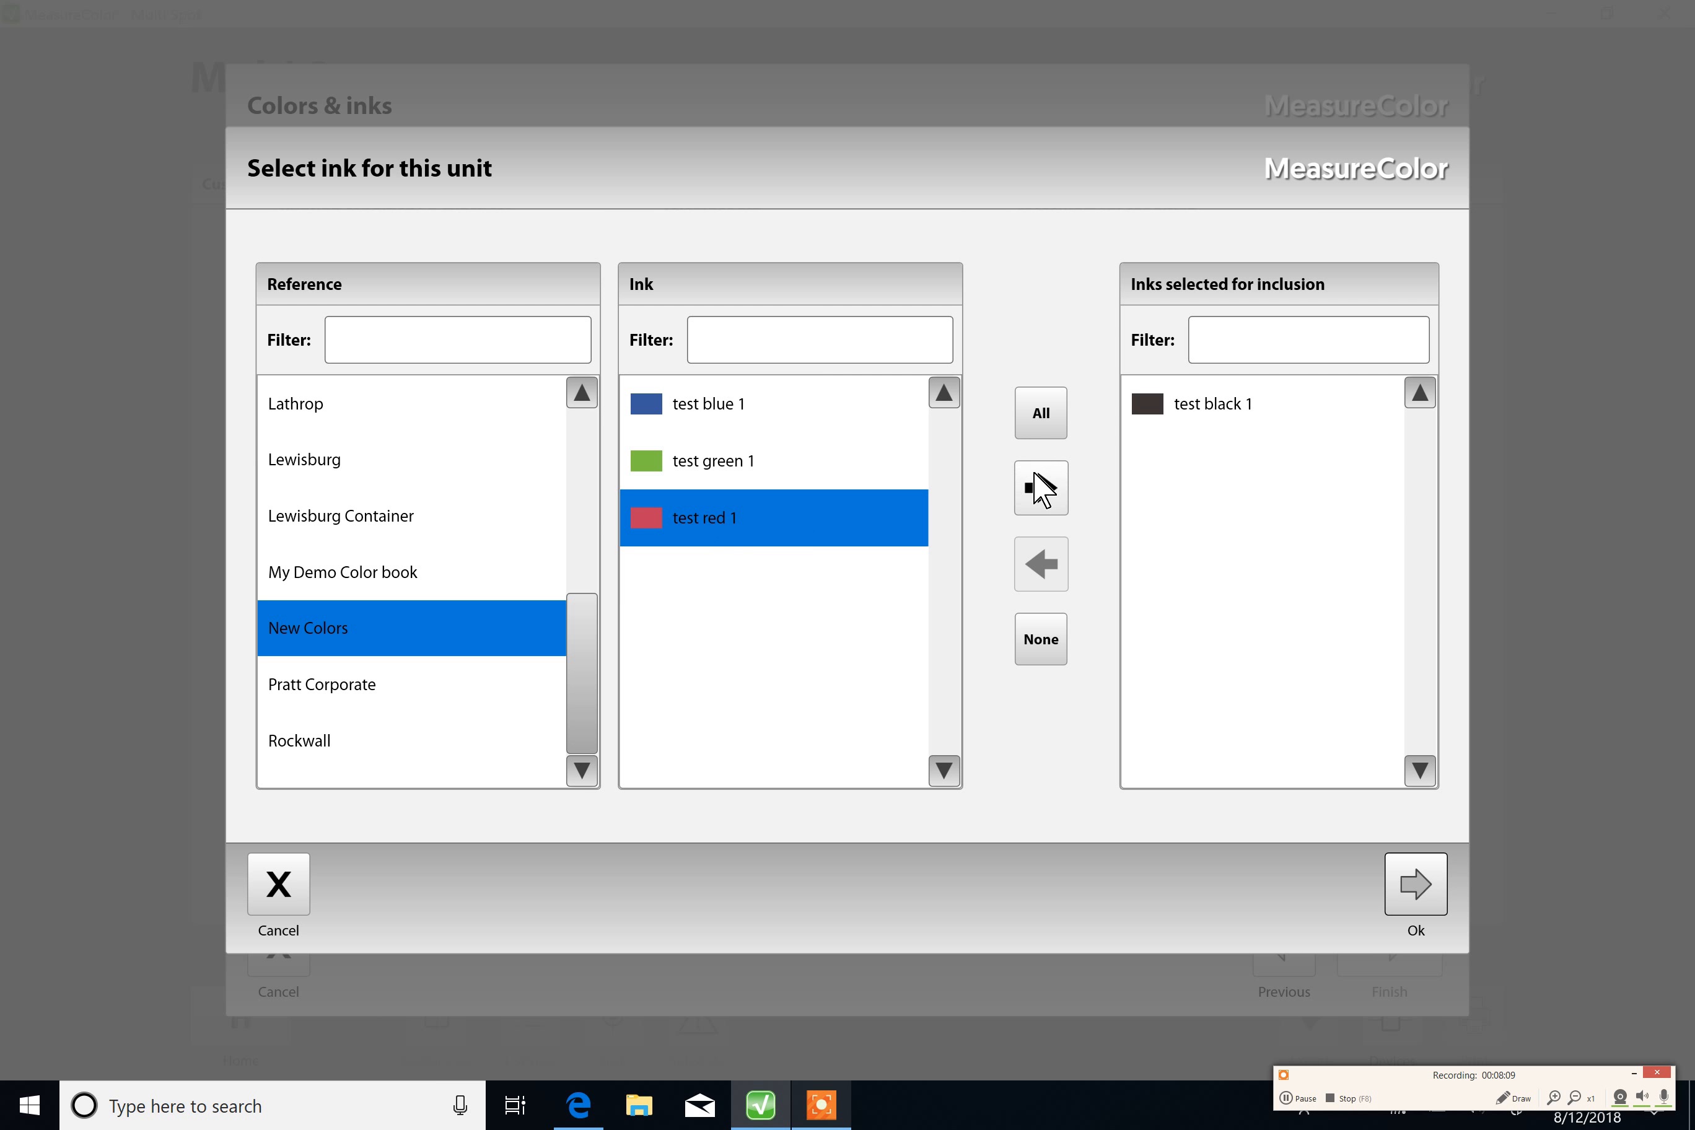
left_click(1038, 485)
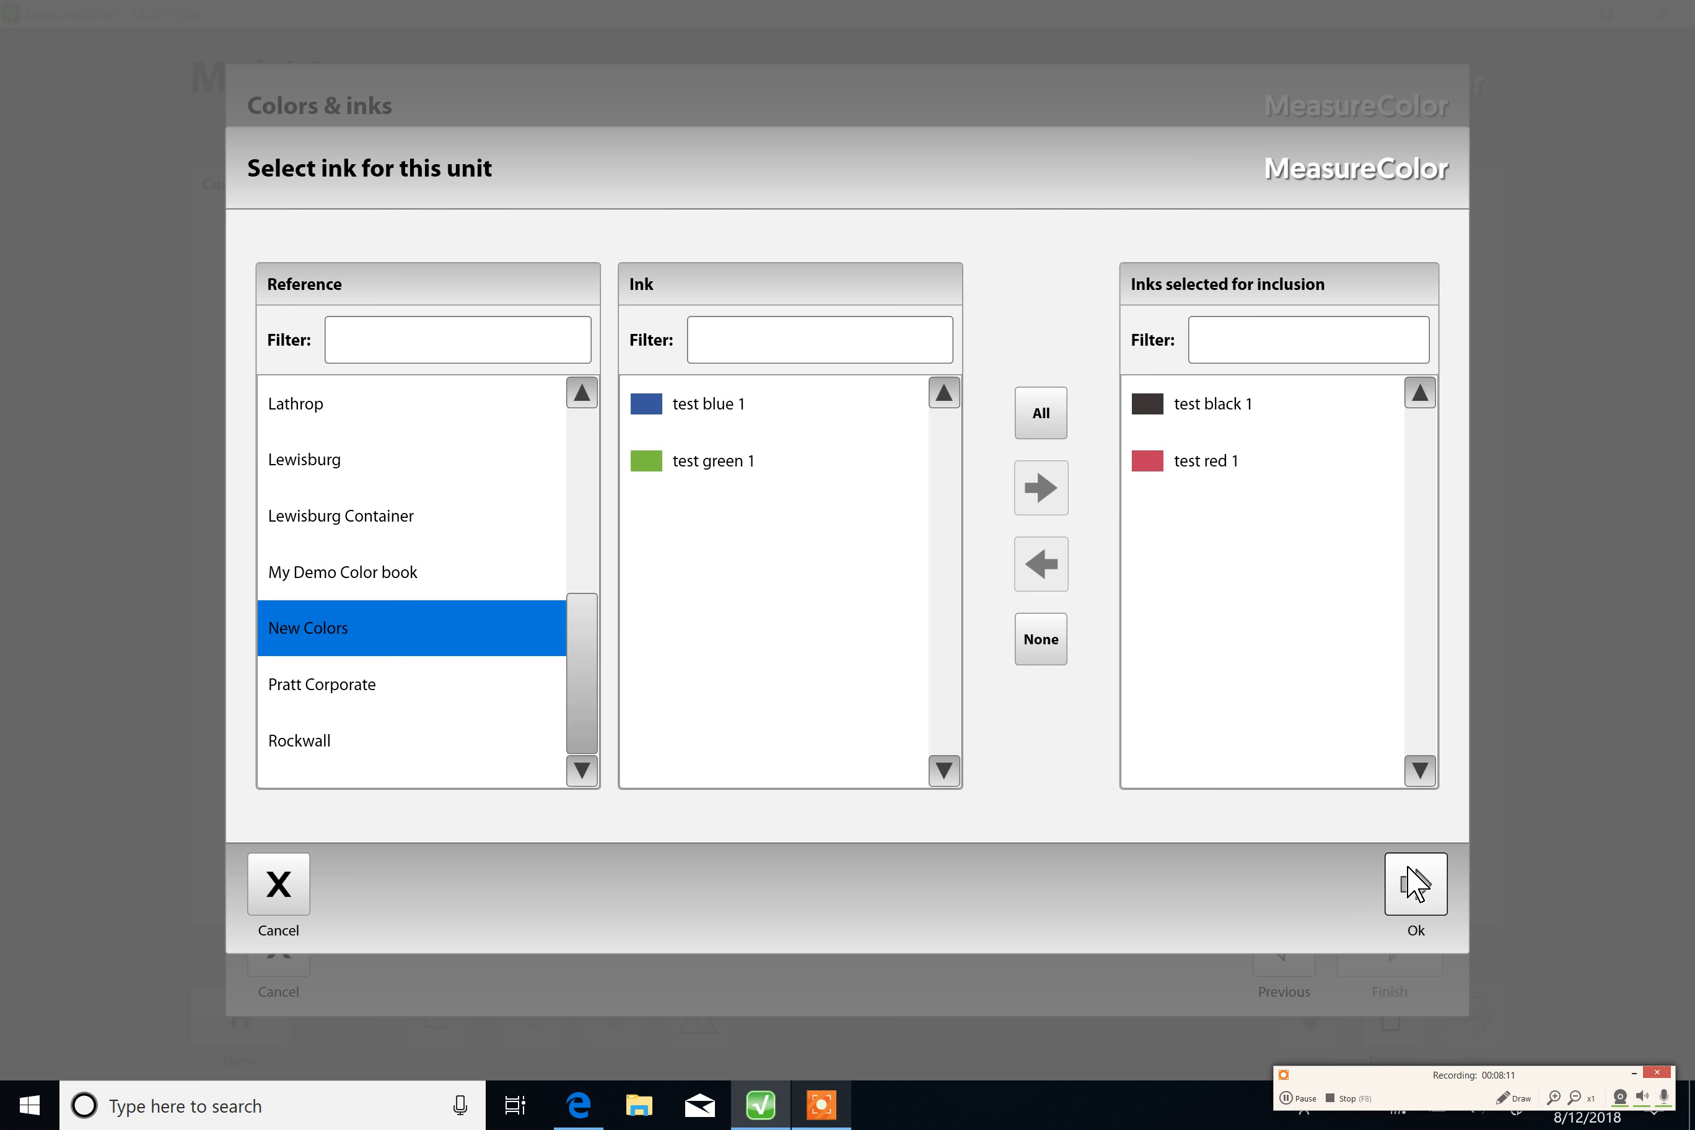
left_click(1415, 884)
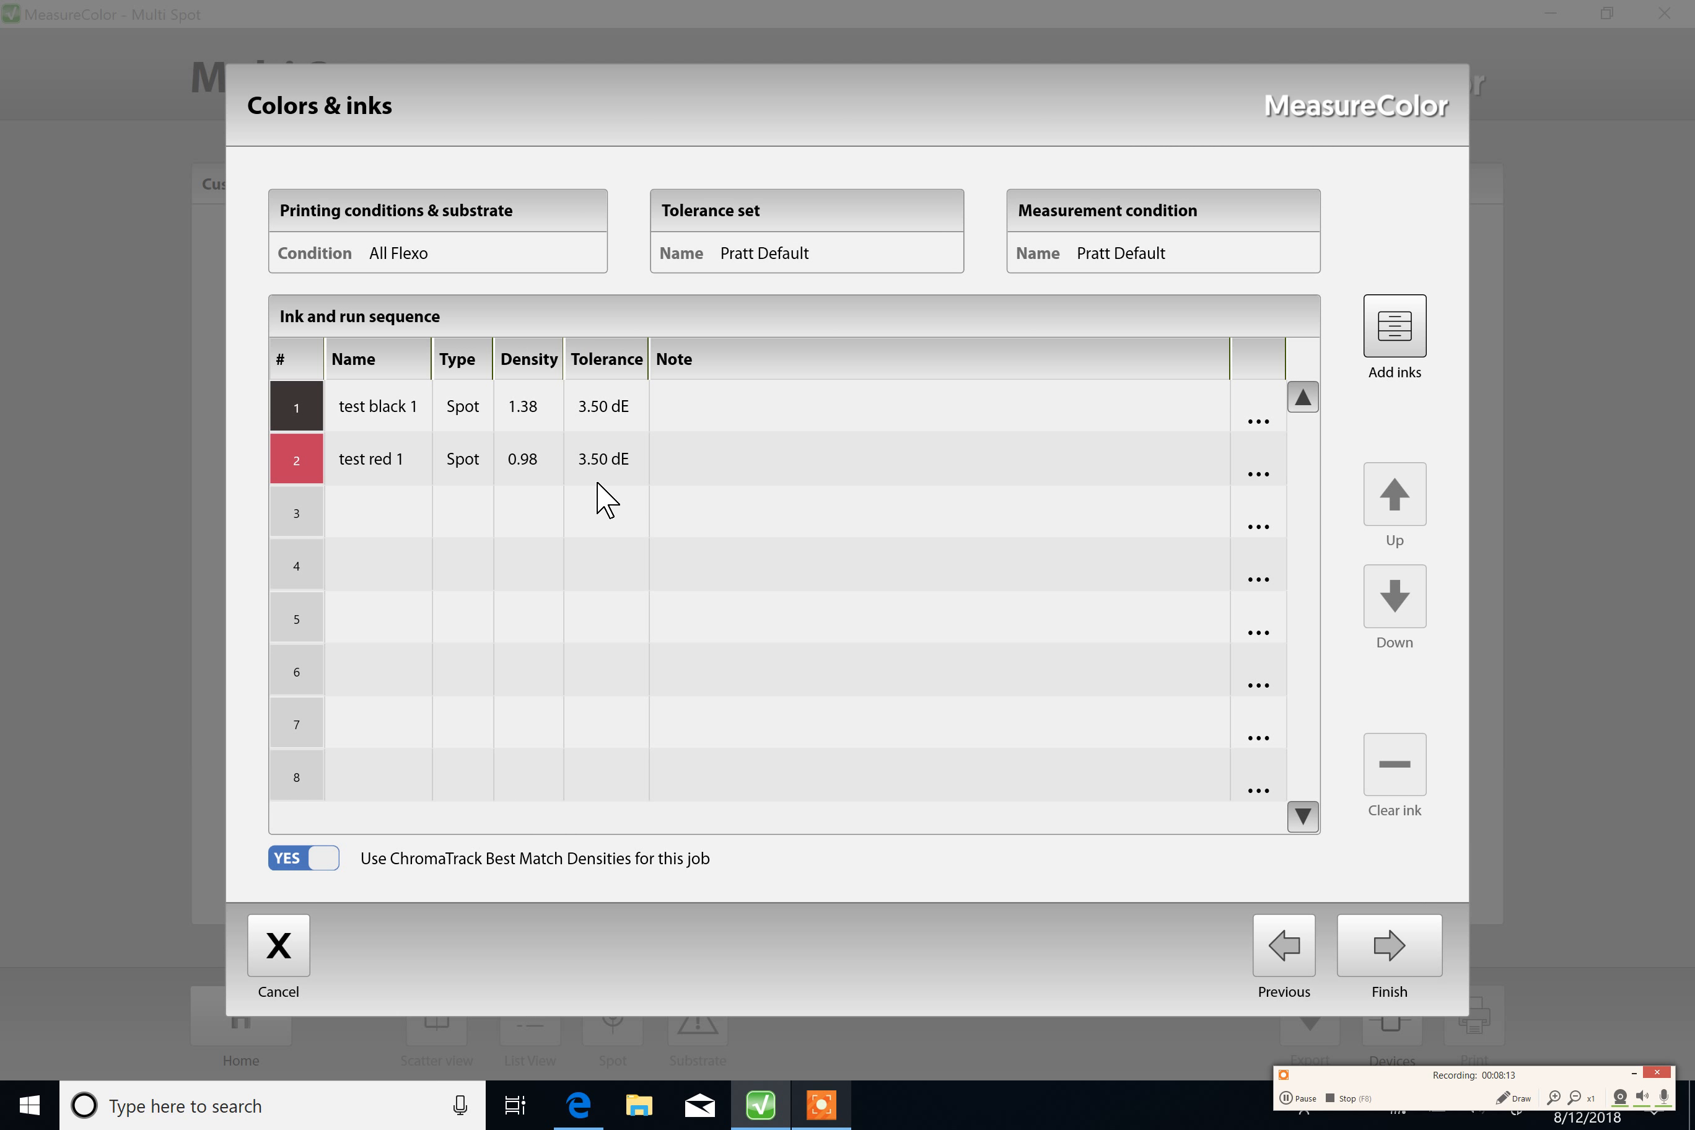
Step: Finish creating the job, go back to the job list, and return to the home screen
left_click(1386, 940)
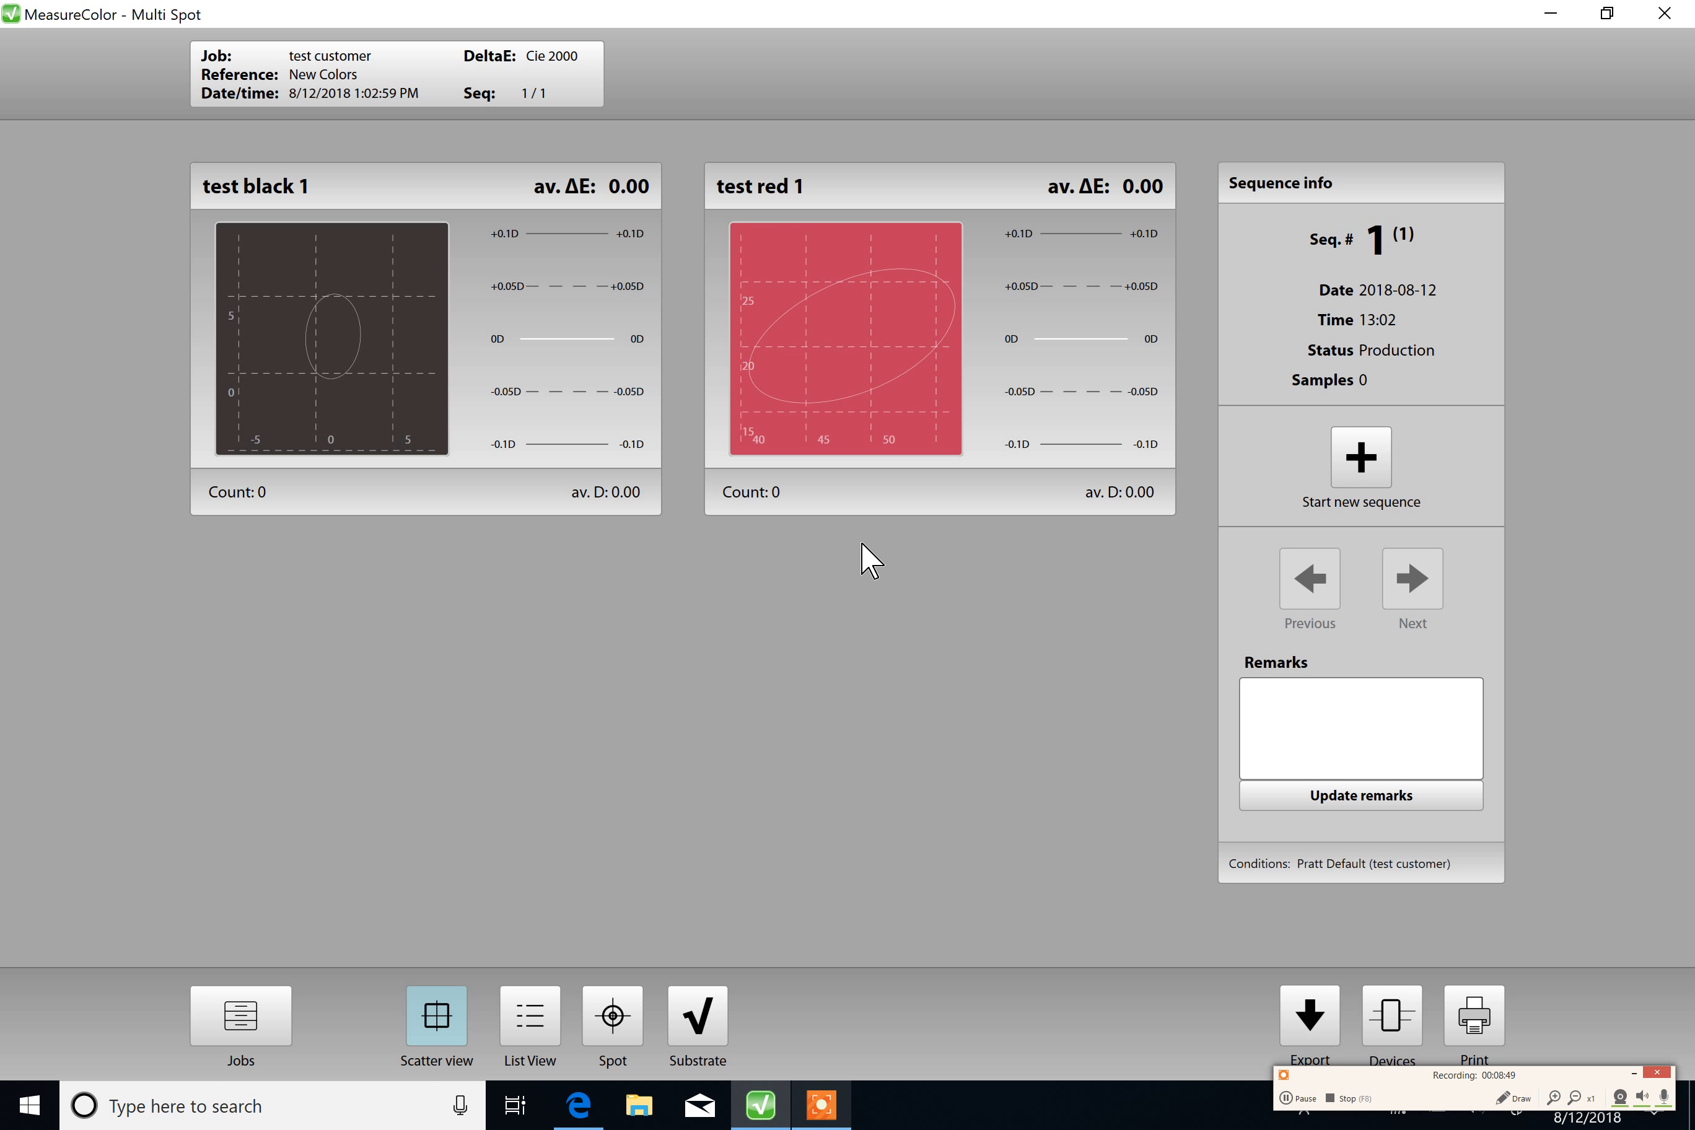
left_click(236, 1002)
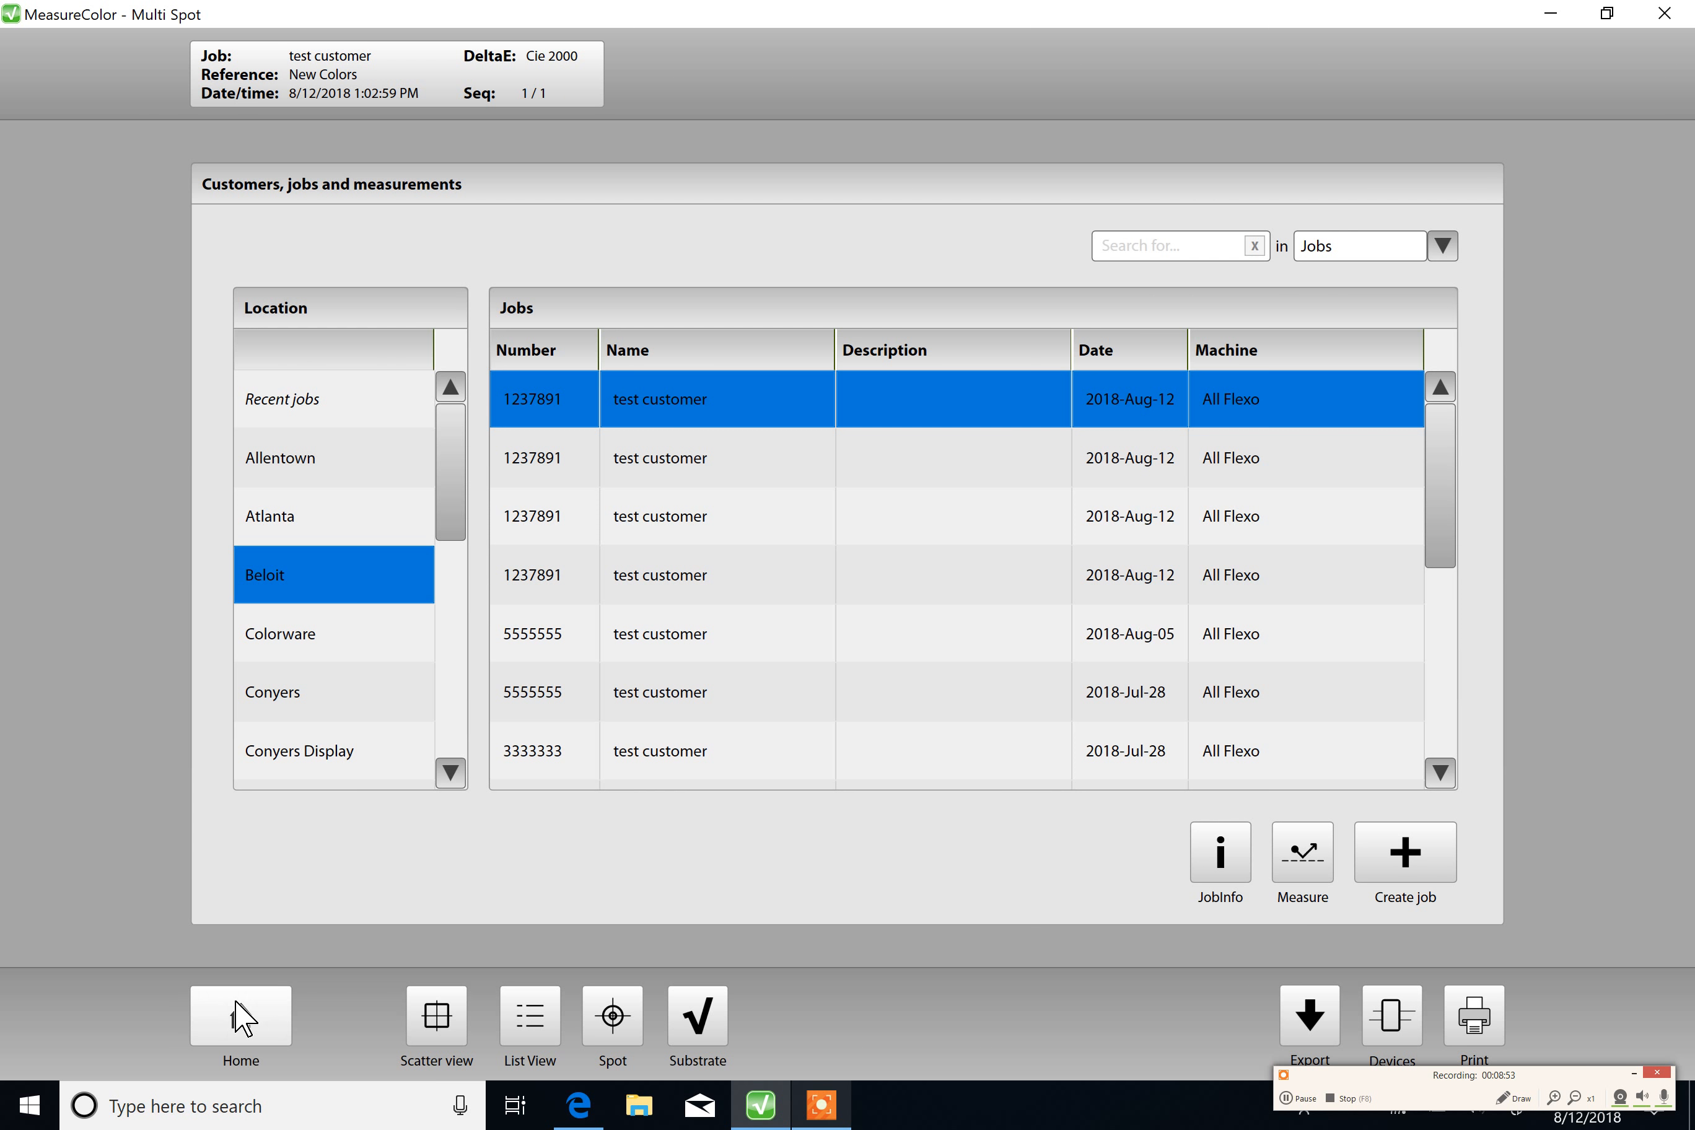
left_click(239, 1014)
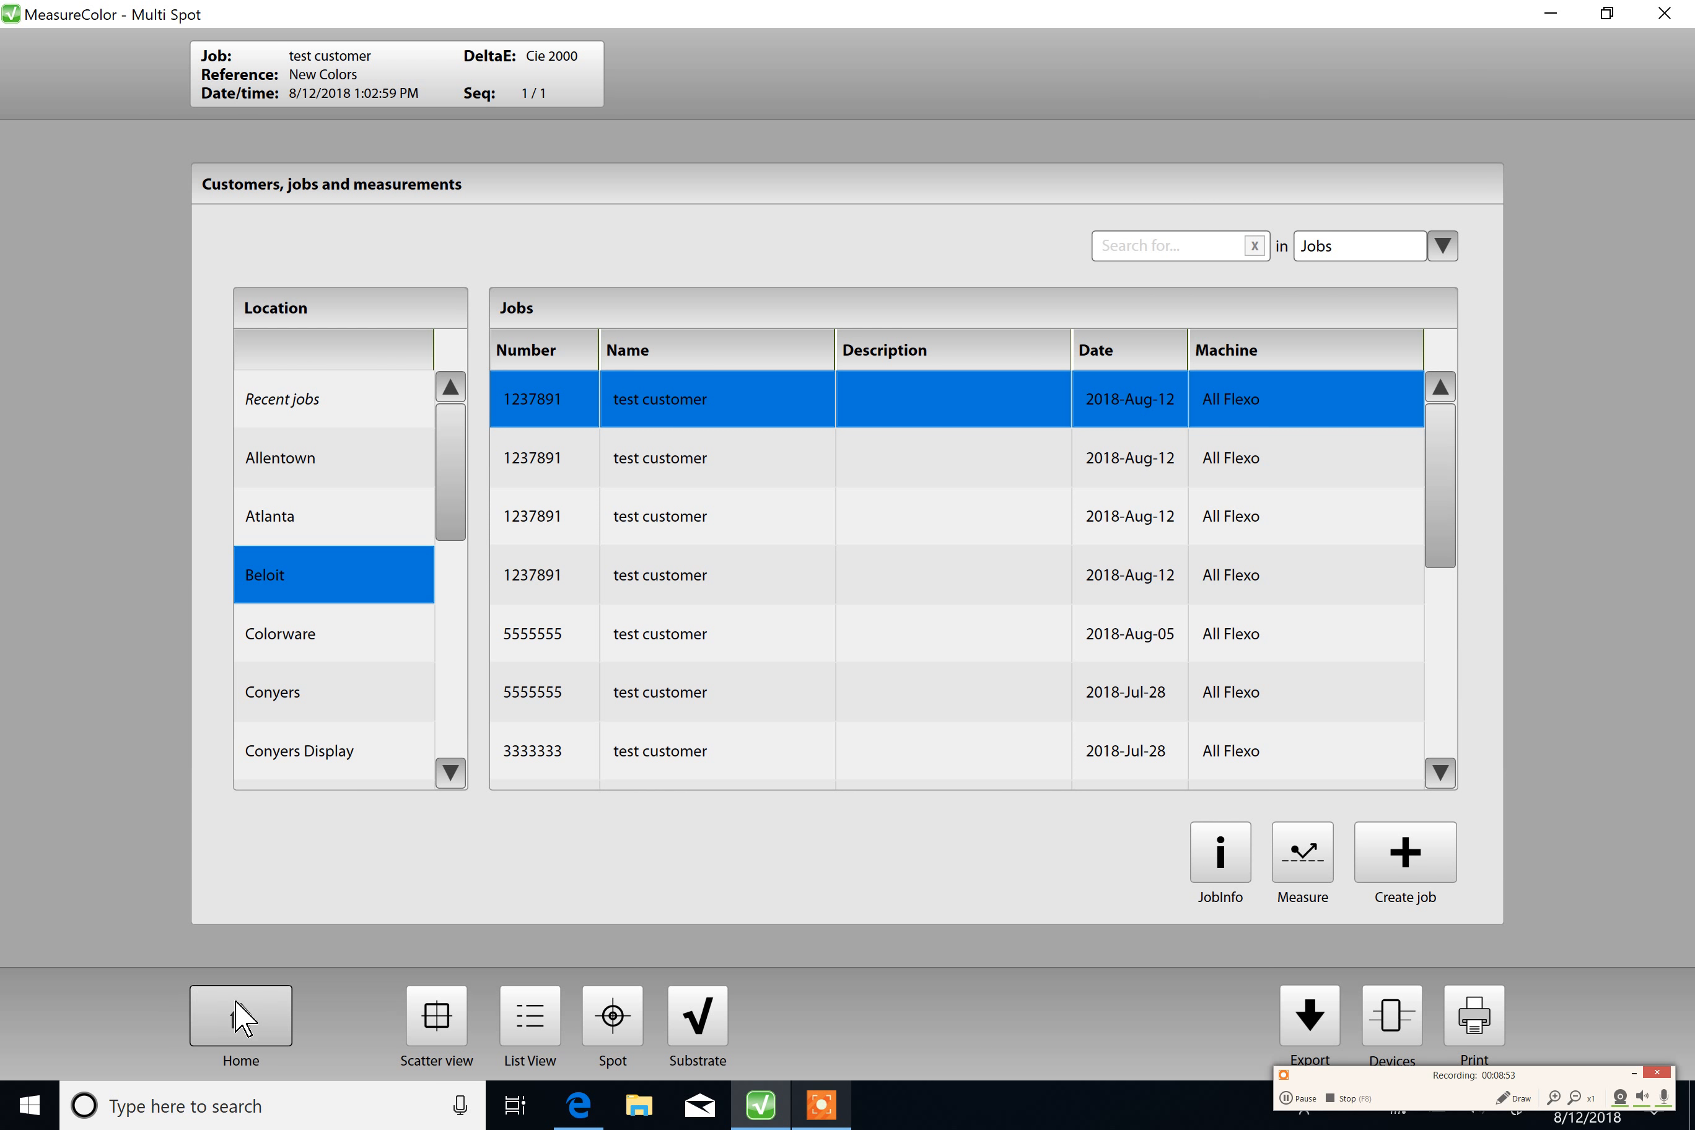
left_click(1287, 1097)
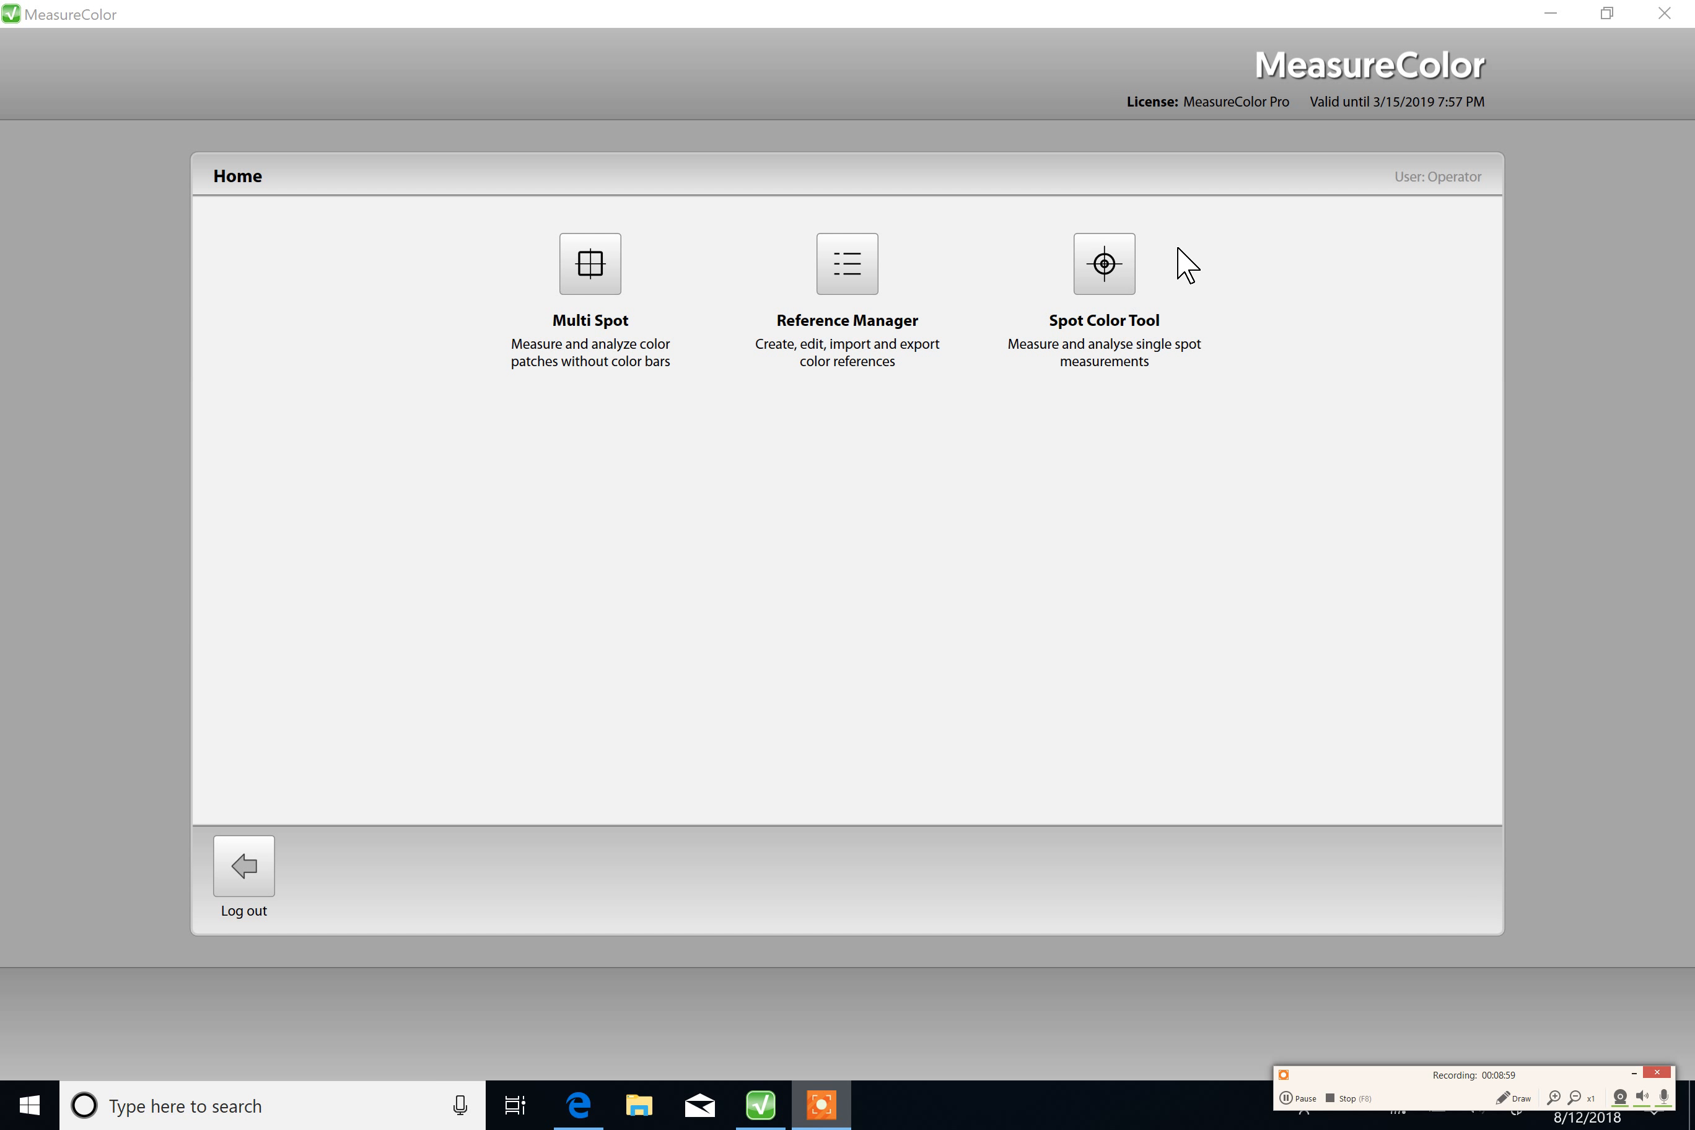
Step: Open the Spot Color Tool, compare a measured red sample against its measured reference, and return to the home screen
left_click(1095, 259)
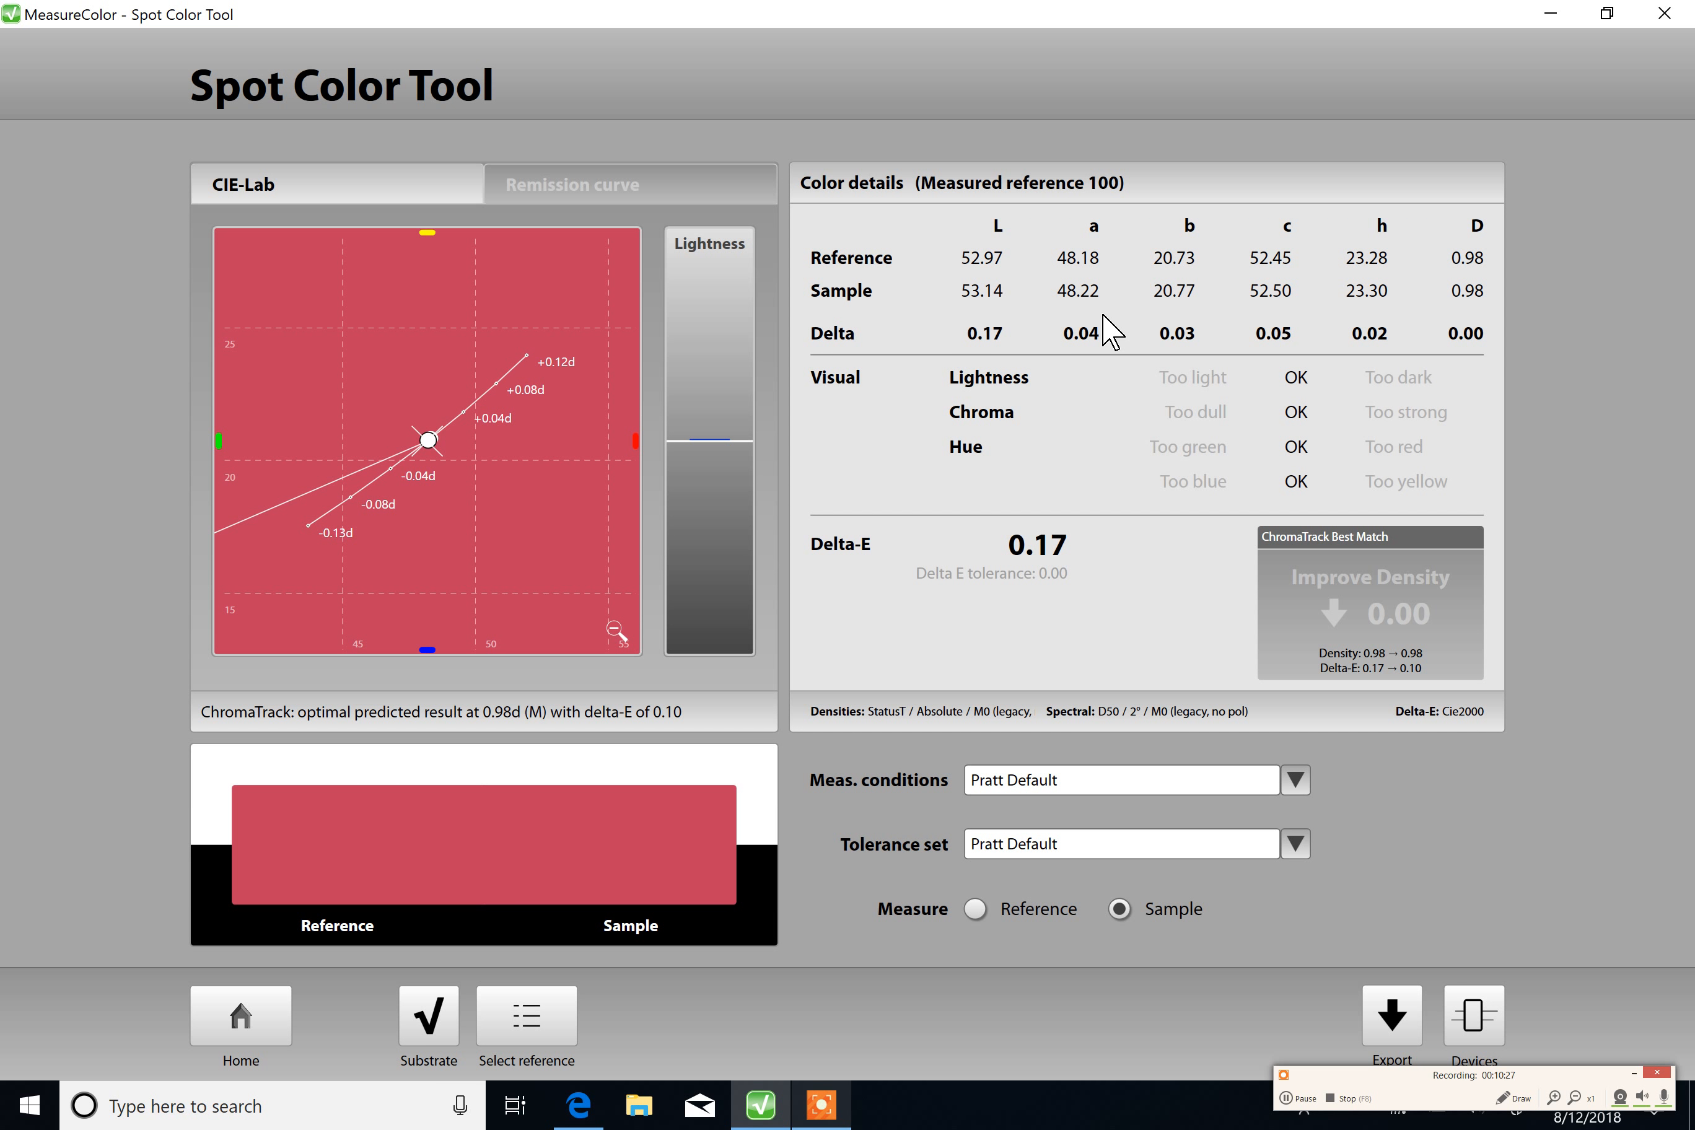
left_click(251, 1000)
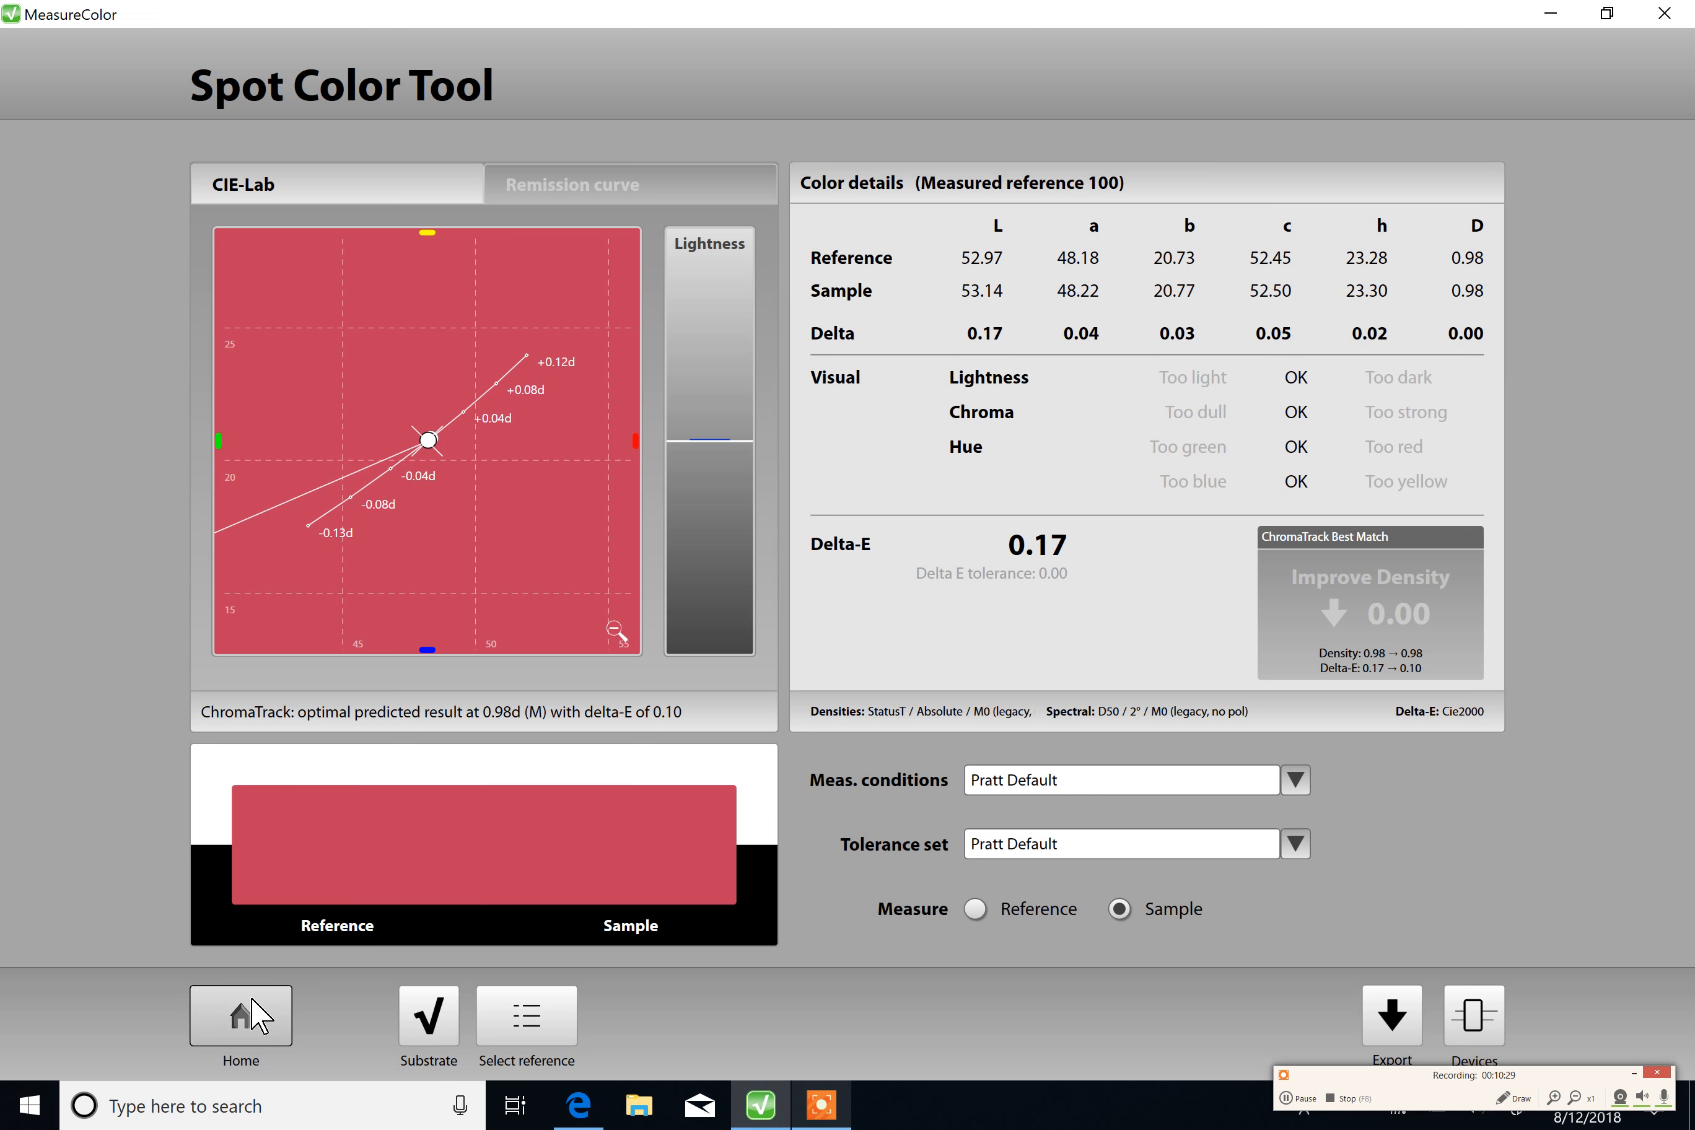